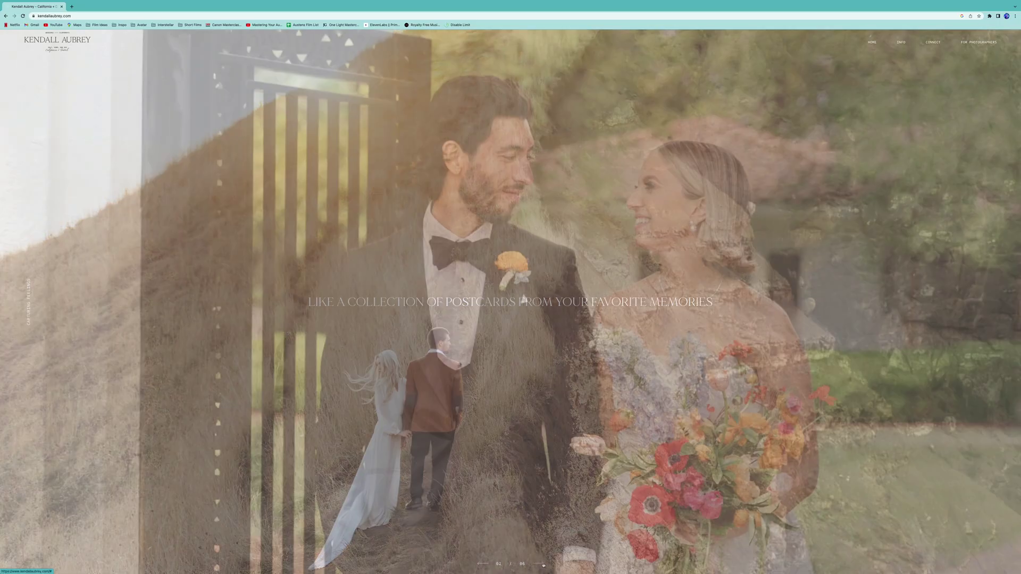
{"action": "left_click", "coordinate": [543, 566]}
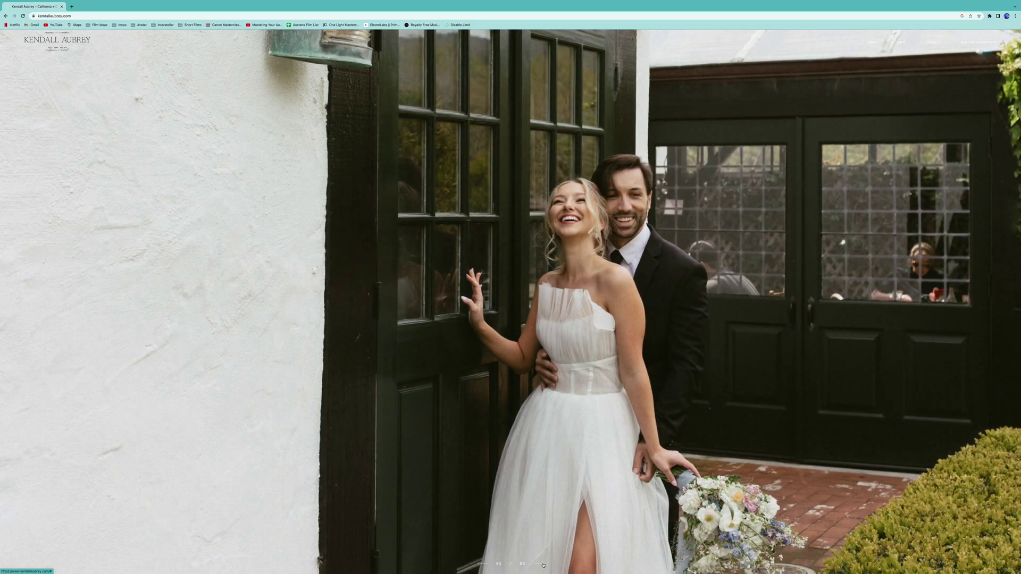
{"action": "left_click", "coordinate": [543, 565]}
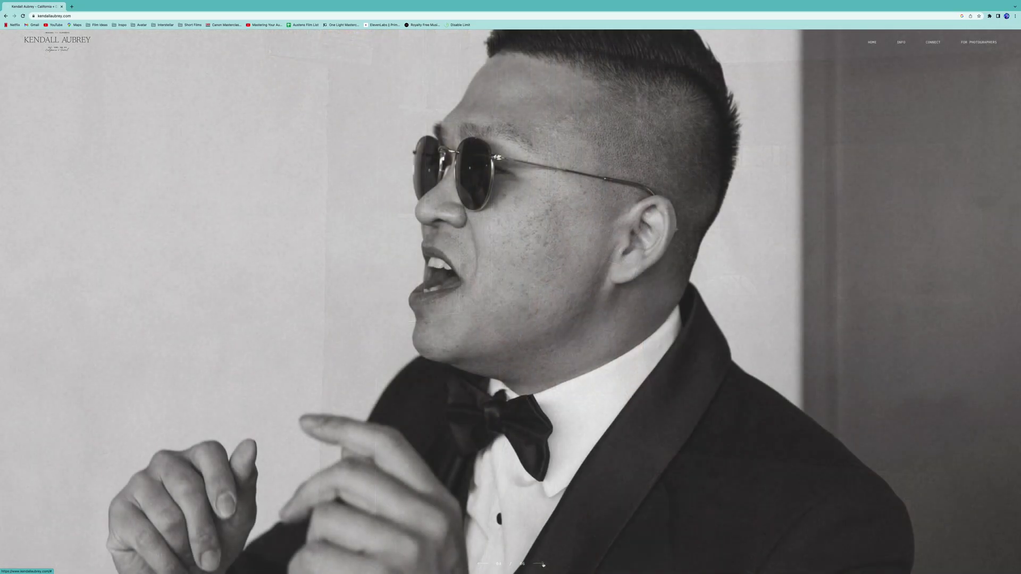
{"action": "left_click", "coordinate": [543, 565]}
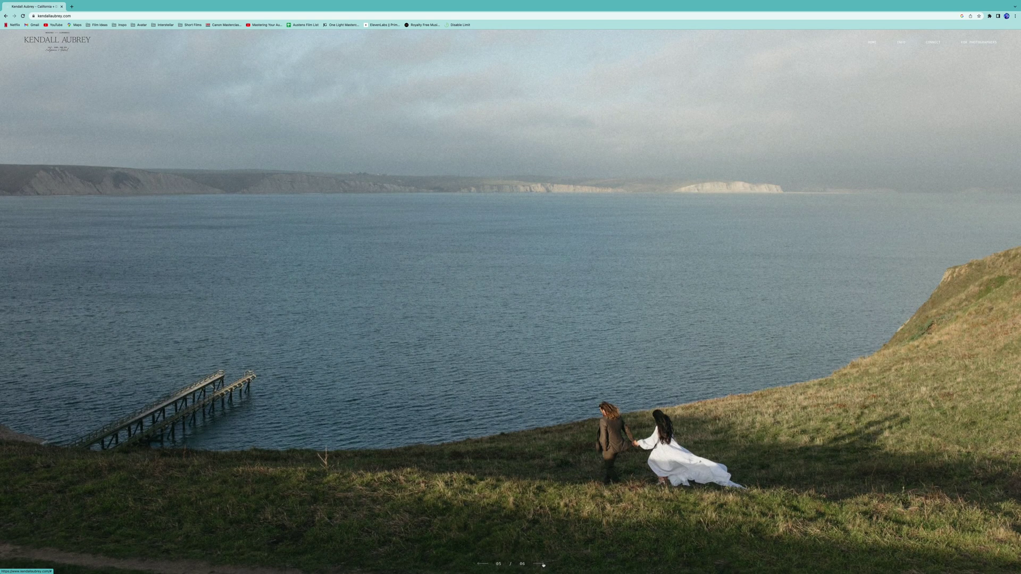
Step: Open the CONNECT > CONTACT page and scroll through its inquiry form
{"action": "left_click", "coordinate": [938, 44]}
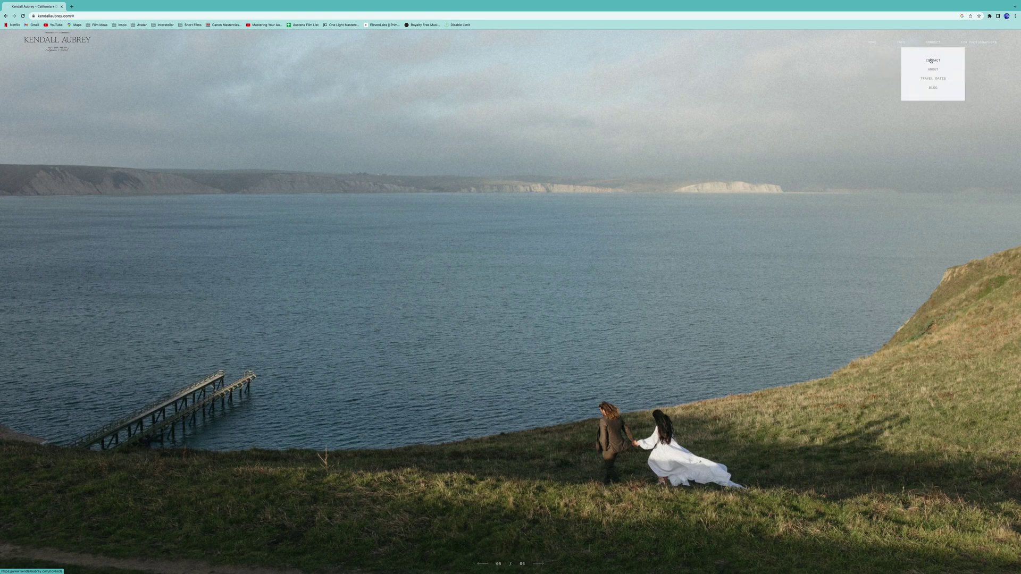
{"action": "left_click", "coordinate": [931, 61]}
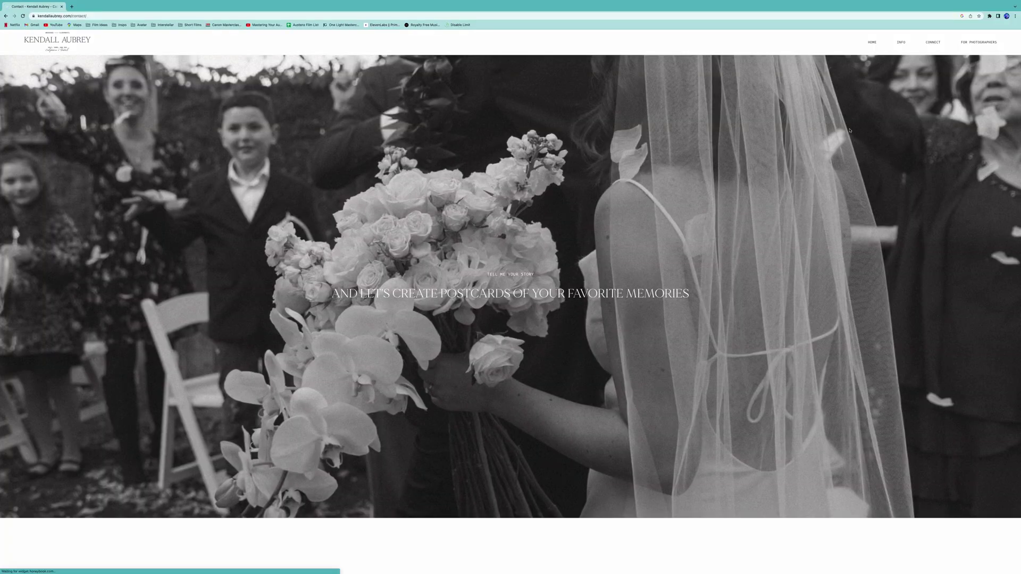
{"action": "scroll", "coordinate": [852, 132], "scroll_direction": "down", "scroll_amount": 2}
{"action": "scroll", "coordinate": [851, 132], "scroll_direction": "down", "scroll_amount": 8}
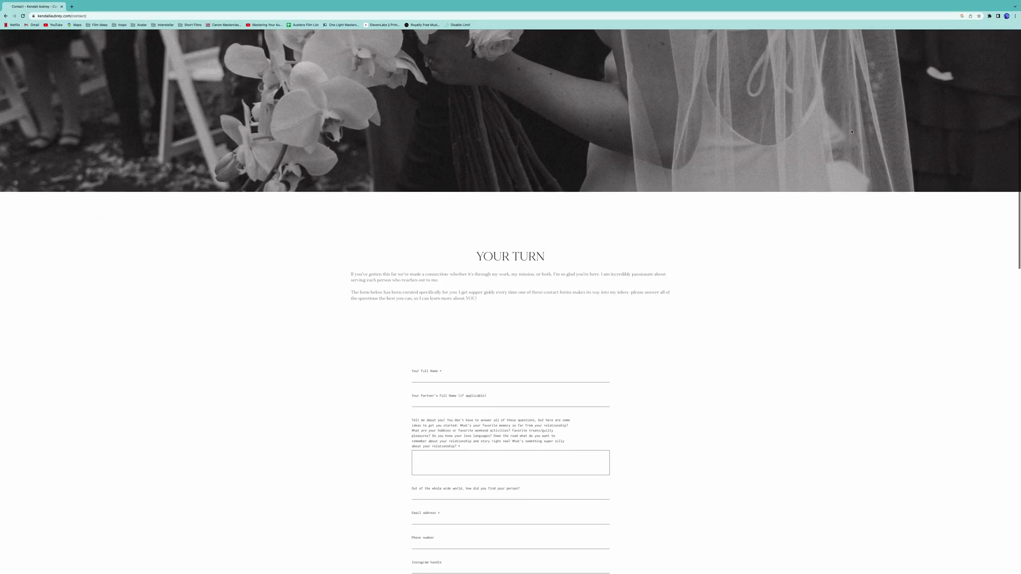
{"action": "scroll", "coordinate": [852, 132], "scroll_direction": "down", "scroll_amount": 7}
{"action": "scroll", "coordinate": [853, 130], "scroll_direction": "up", "scroll_amount": 15}
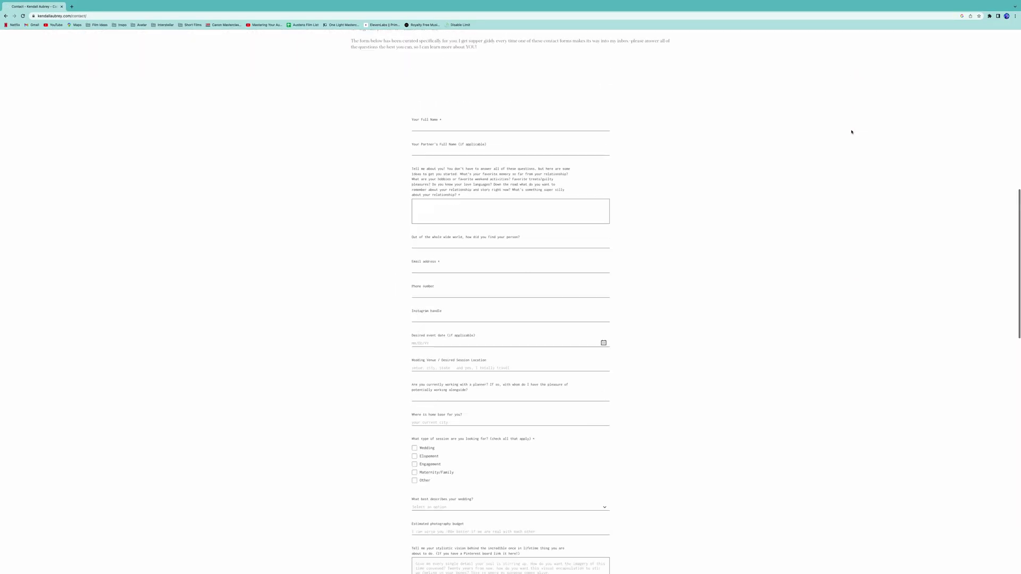
Step: Return to HOME and scroll down to the three service photos
{"action": "left_click", "coordinate": [873, 46]}
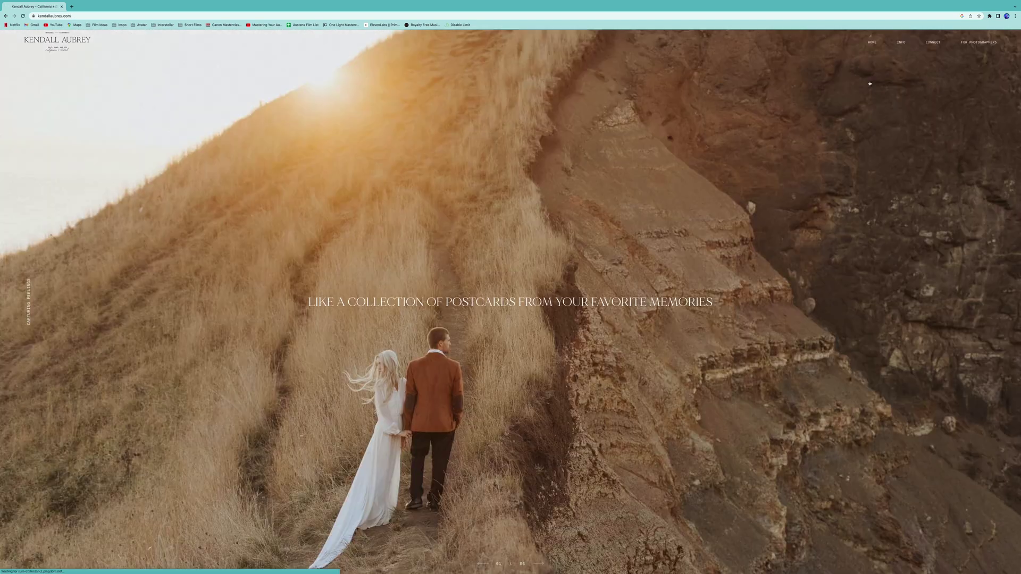
{"action": "scroll", "coordinate": [908, 147], "scroll_direction": "down", "scroll_amount": 10}
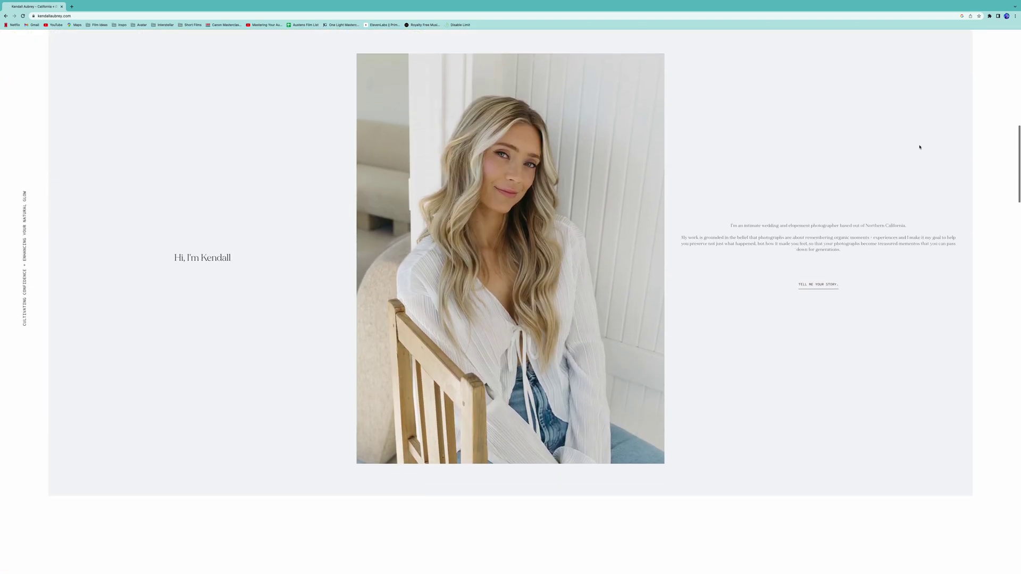
{"action": "scroll", "coordinate": [957, 146], "scroll_direction": "down", "scroll_amount": 8}
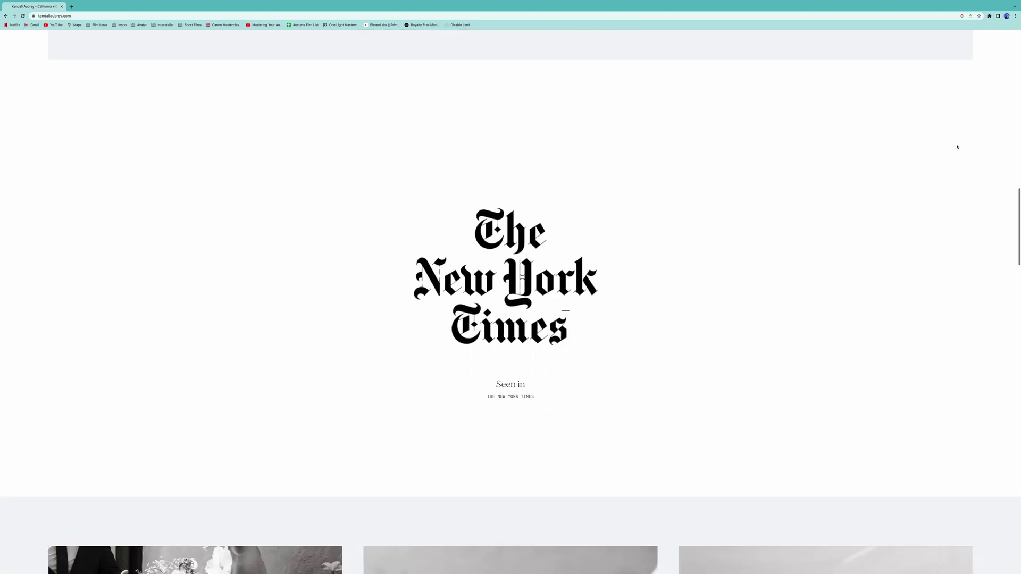
{"action": "scroll", "coordinate": [958, 147], "scroll_direction": "down", "scroll_amount": 5}
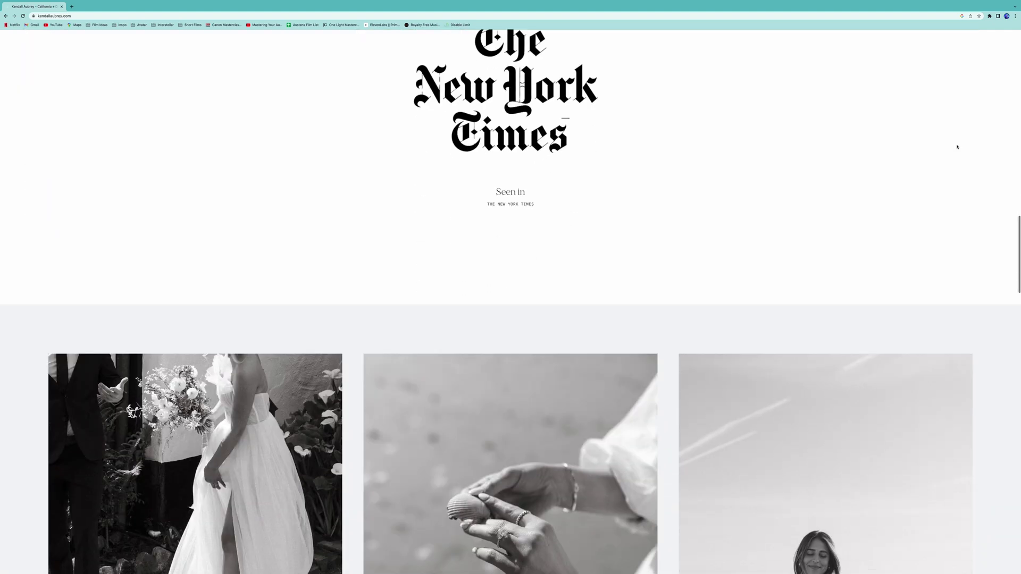
{"action": "scroll", "coordinate": [957, 147], "scroll_direction": "down", "scroll_amount": 5}
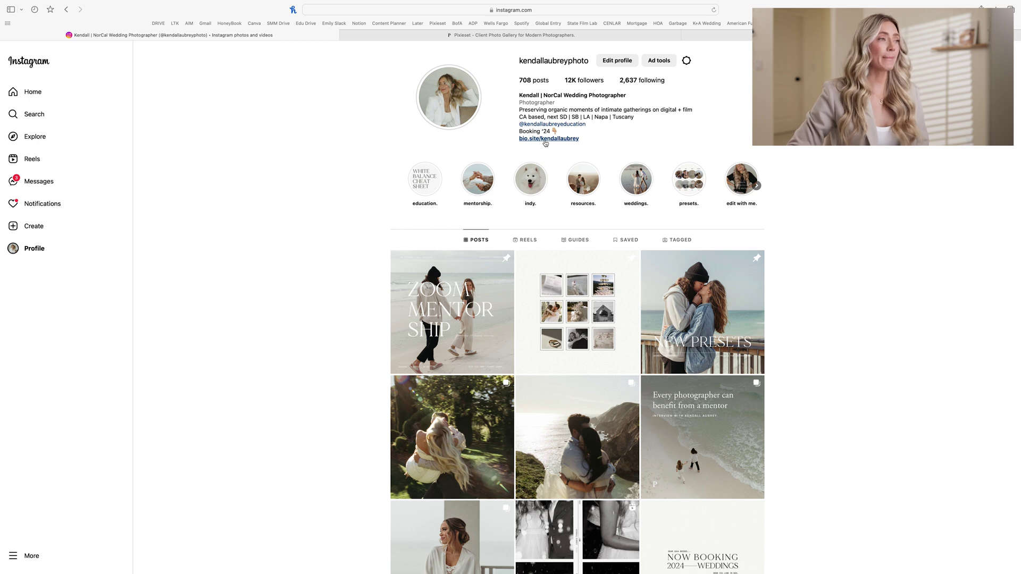
Step: Follow the bio.site link in the Instagram profile bio
{"action": "left_click", "coordinate": [545, 141]}
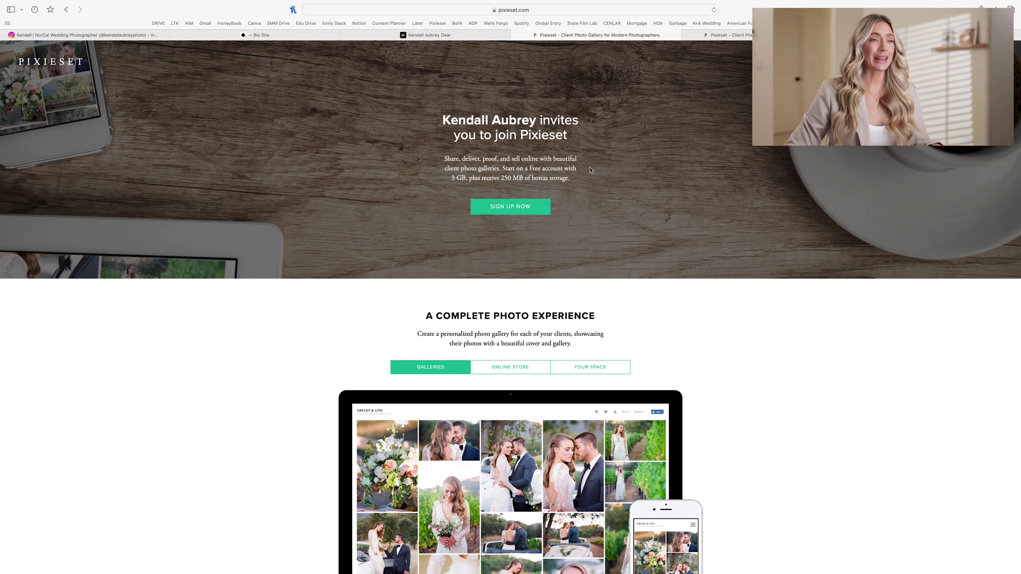
Step: Close the invitation tab and view the free plans on the Account > Billing page
{"action": "key", "text": "super+w"}
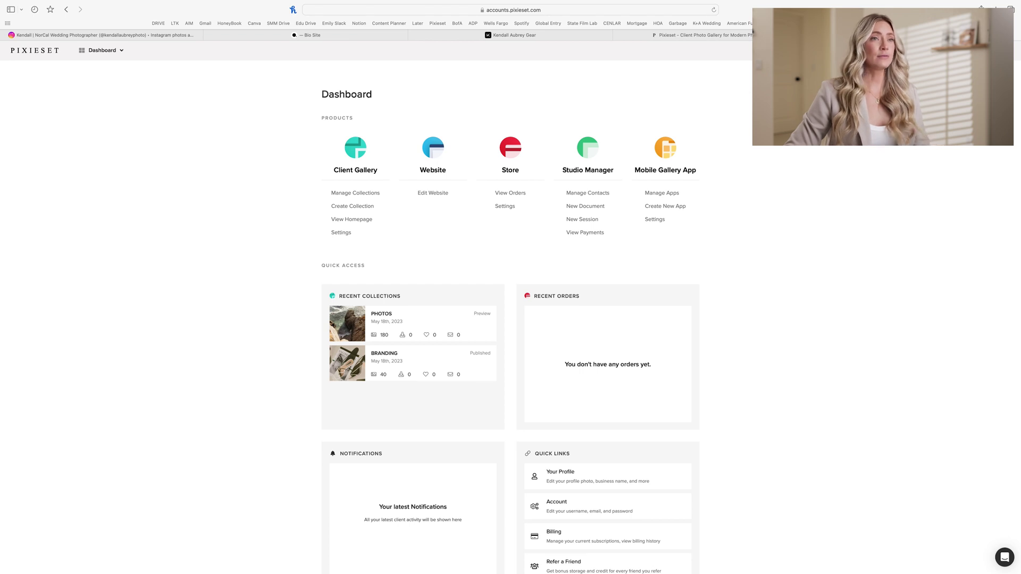
{"action": "left_click", "coordinate": [1005, 50]}
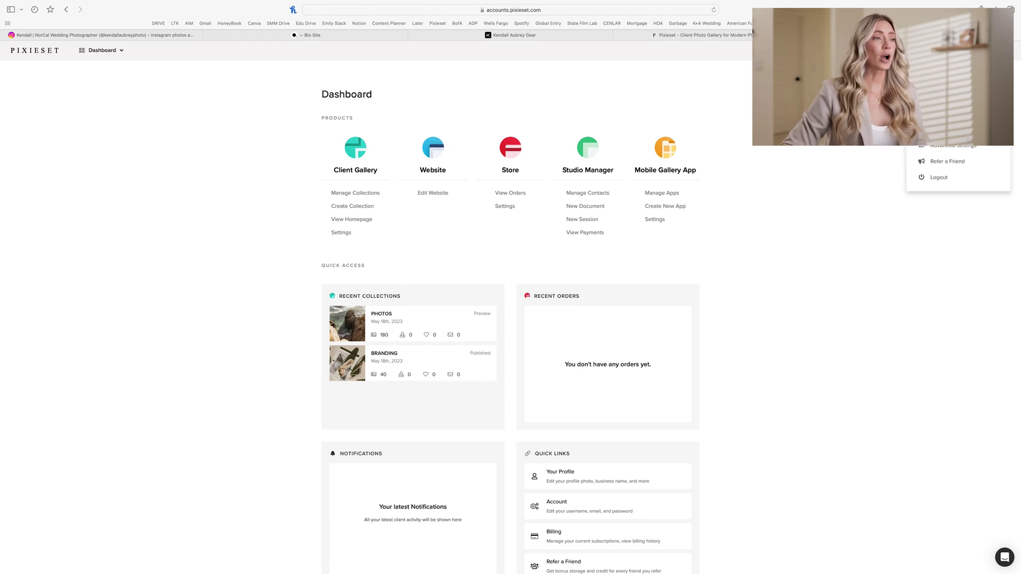
{"action": "left_click", "coordinate": [936, 142]}
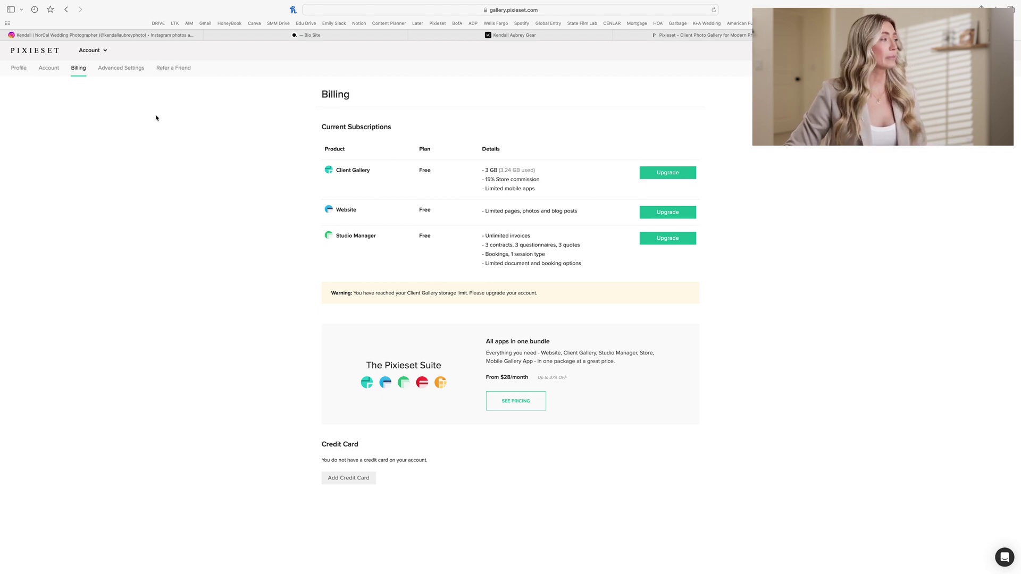
Step: Return to the Dashboard using the PIXIESET logo at top left
{"action": "left_click", "coordinate": [34, 53]}
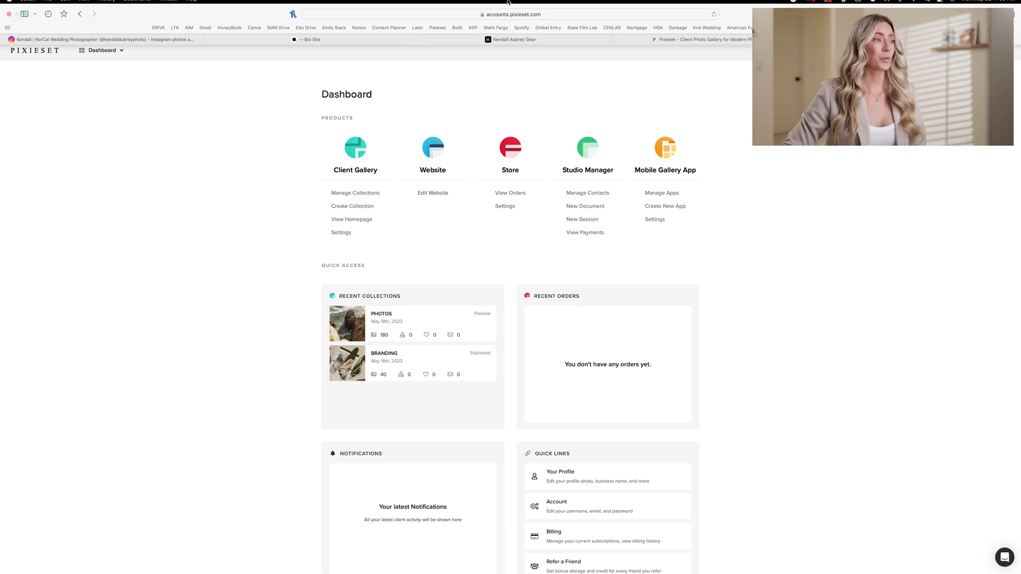
Step: Open Edit Website, browse the theme gallery, and apply the Sierra theme
{"action": "left_click", "coordinate": [439, 194]}
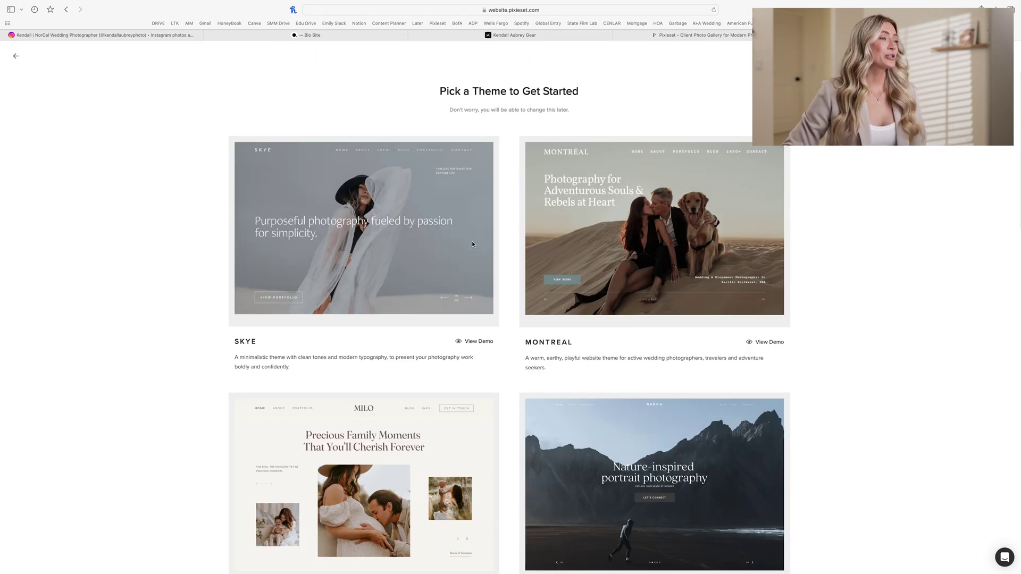
{"action": "scroll", "coordinate": [472, 244], "scroll_direction": "down", "scroll_amount": 2}
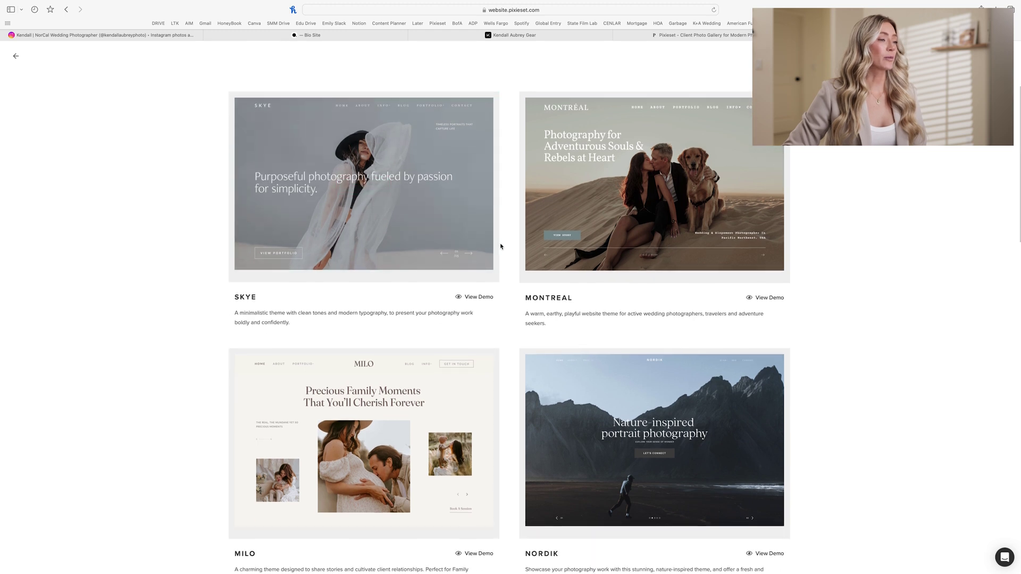
{"action": "scroll", "coordinate": [500, 246], "scroll_direction": "down", "scroll_amount": 6}
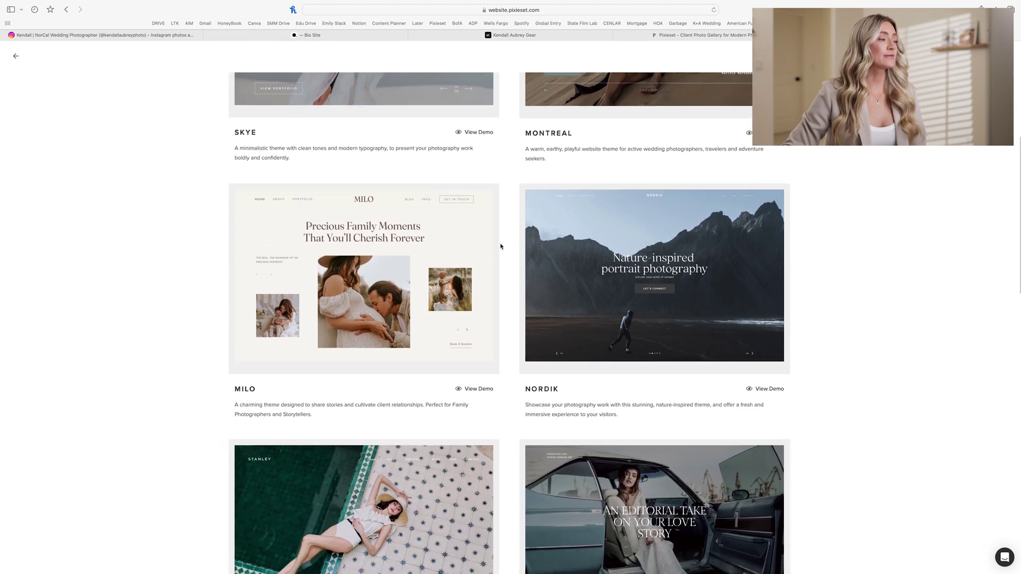
{"action": "scroll", "coordinate": [500, 246], "scroll_direction": "down", "scroll_amount": 6}
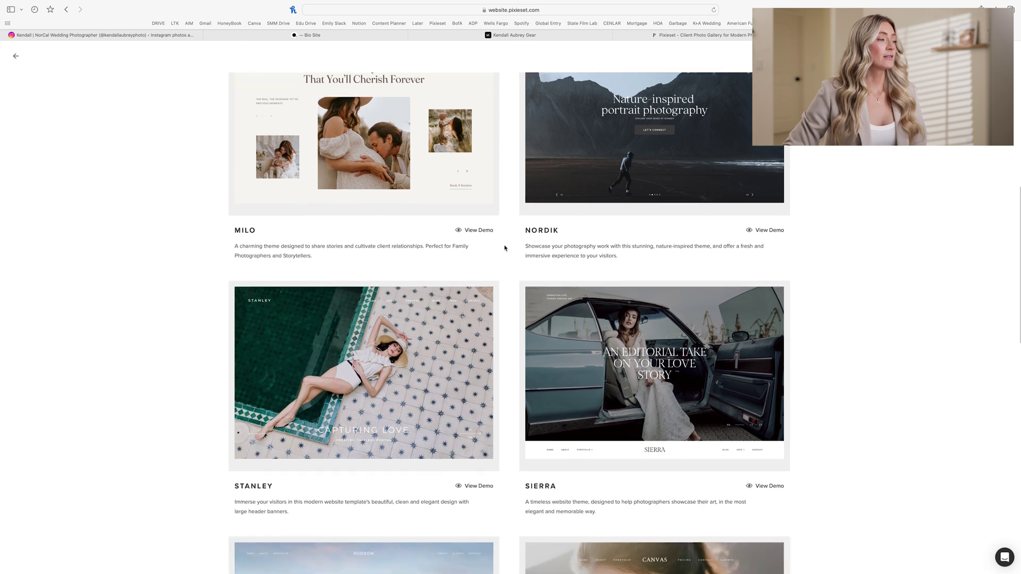
{"action": "scroll", "coordinate": [504, 248], "scroll_direction": "down", "scroll_amount": 8}
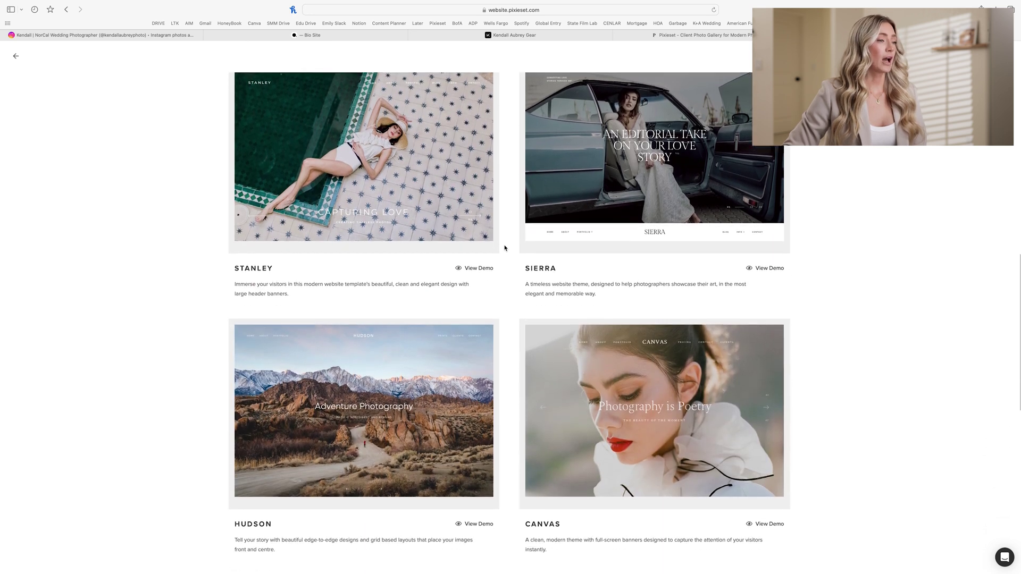
{"action": "scroll", "coordinate": [505, 248], "scroll_direction": "down", "scroll_amount": 8}
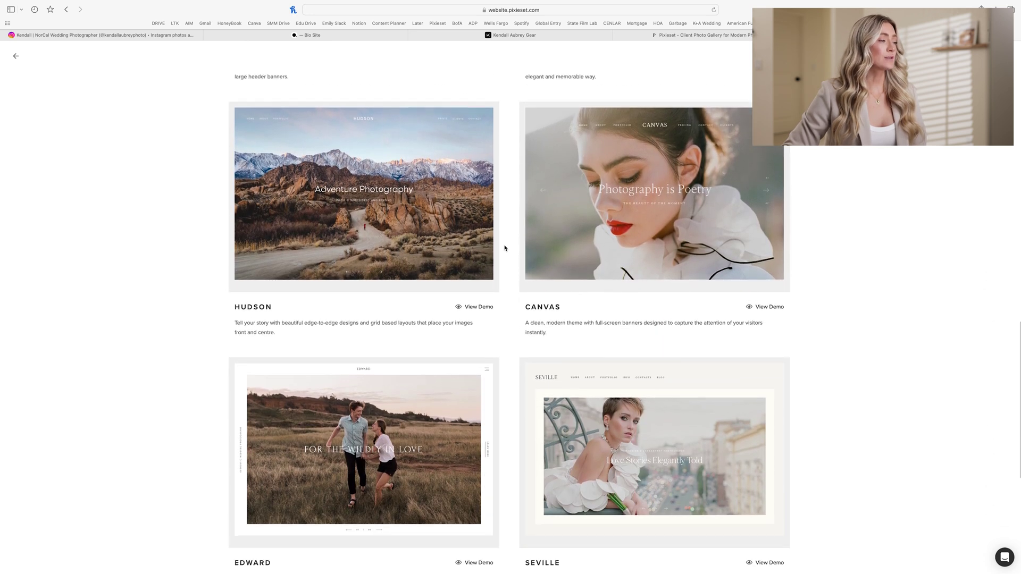
{"action": "scroll", "coordinate": [504, 248], "scroll_direction": "down", "scroll_amount": 6}
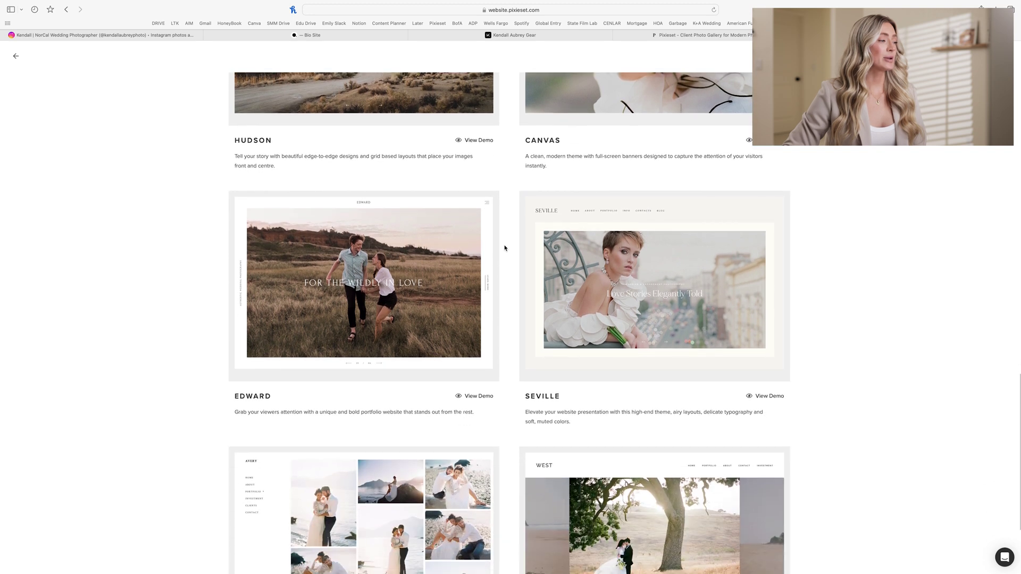
{"action": "scroll", "coordinate": [505, 248], "scroll_direction": "down", "scroll_amount": 5}
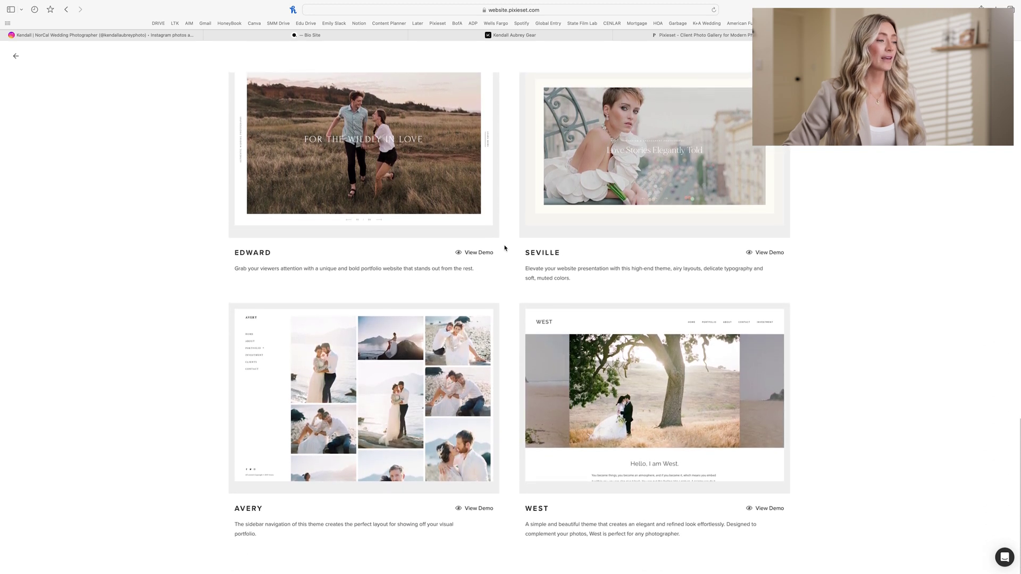
{"action": "scroll", "coordinate": [505, 247], "scroll_direction": "up", "scroll_amount": 12}
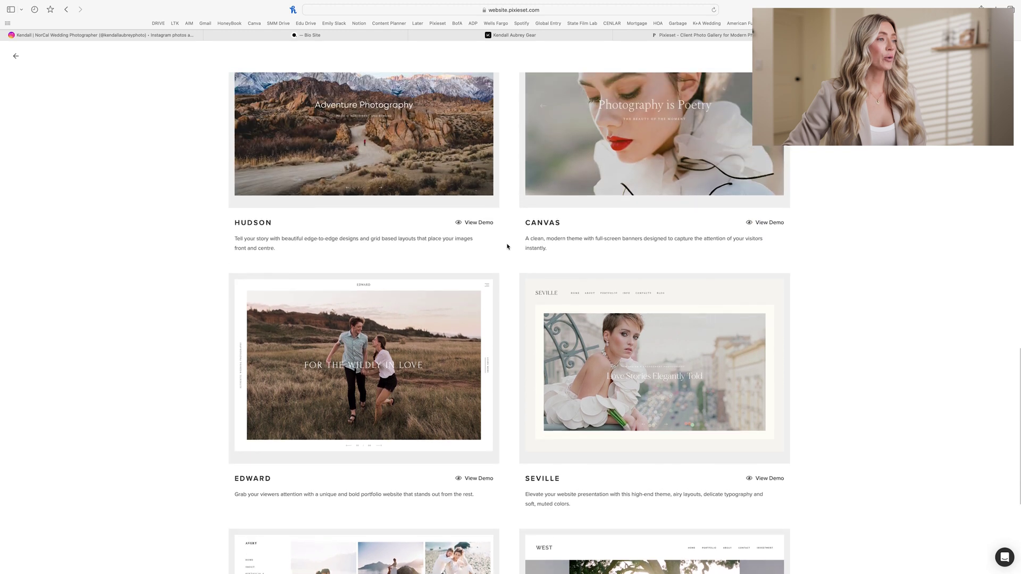
{"action": "scroll", "coordinate": [507, 247], "scroll_direction": "up", "scroll_amount": 7}
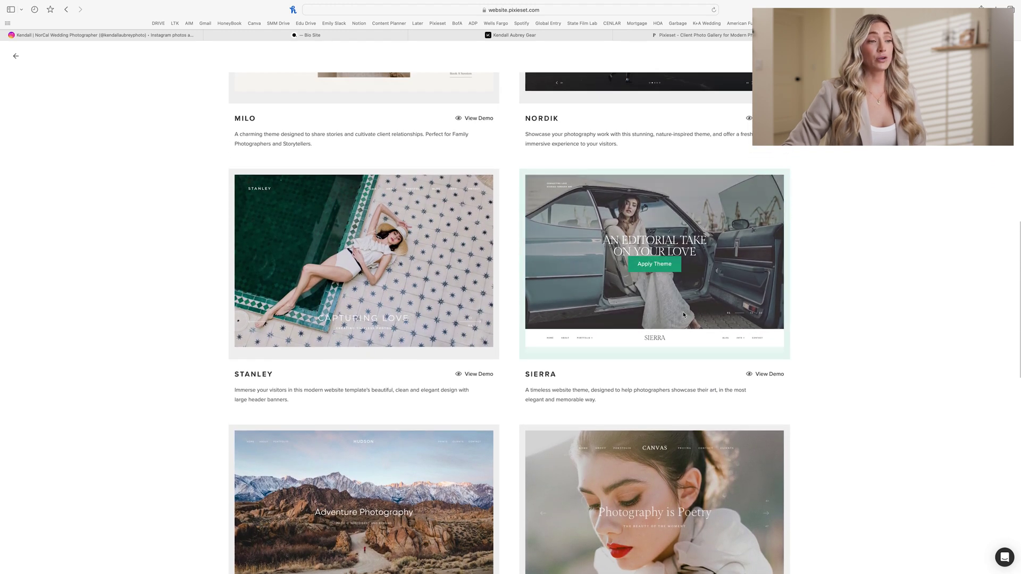
{"action": "mouse_move", "coordinate": [656, 266]}
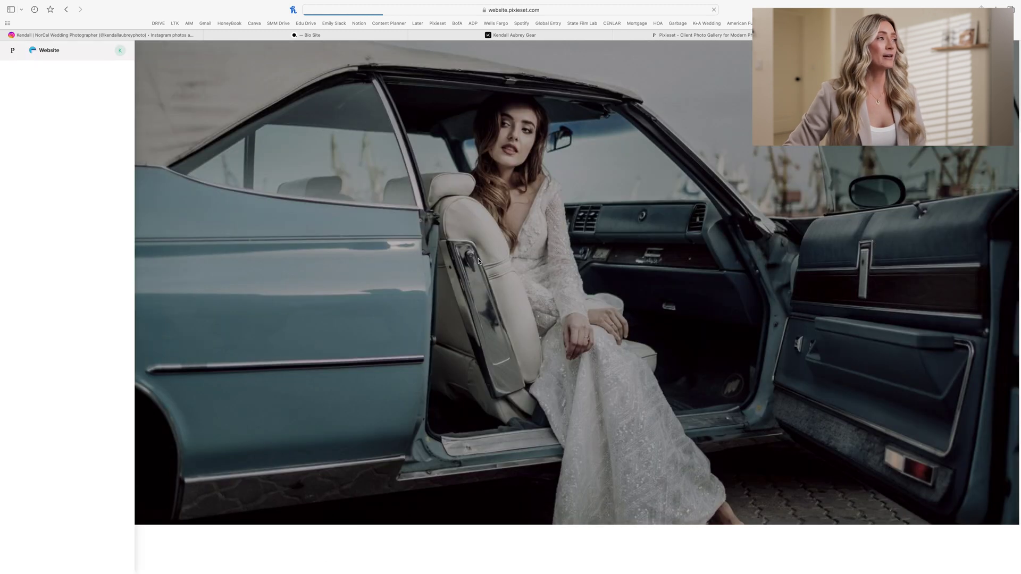
Step: Dismiss the content blocks onboarding tip so the Home page shows in the editor
{"action": "scroll", "coordinate": [376, 260], "scroll_direction": "down", "scroll_amount": 10}
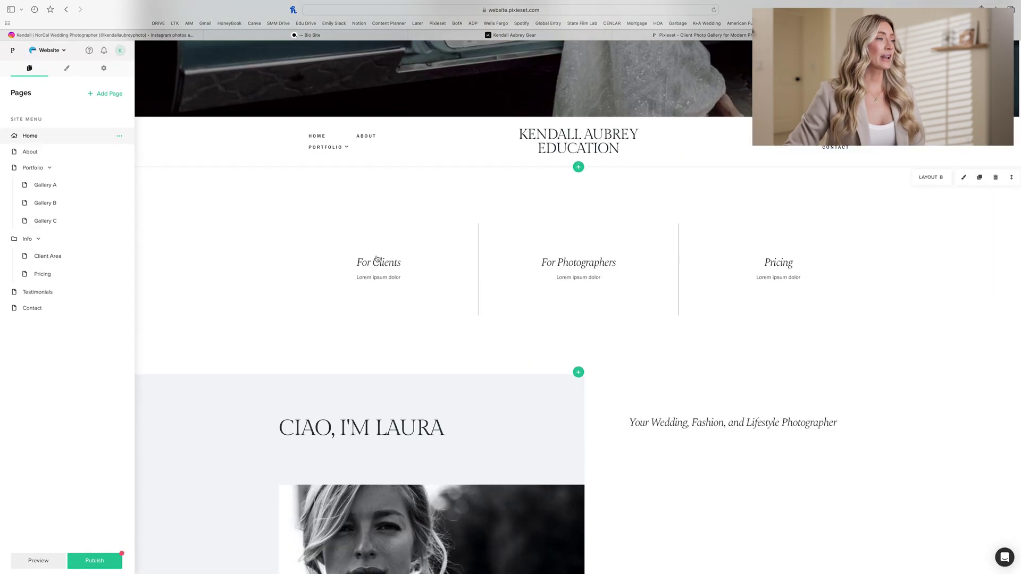
{"action": "scroll", "coordinate": [376, 260], "scroll_direction": "down", "scroll_amount": 1}
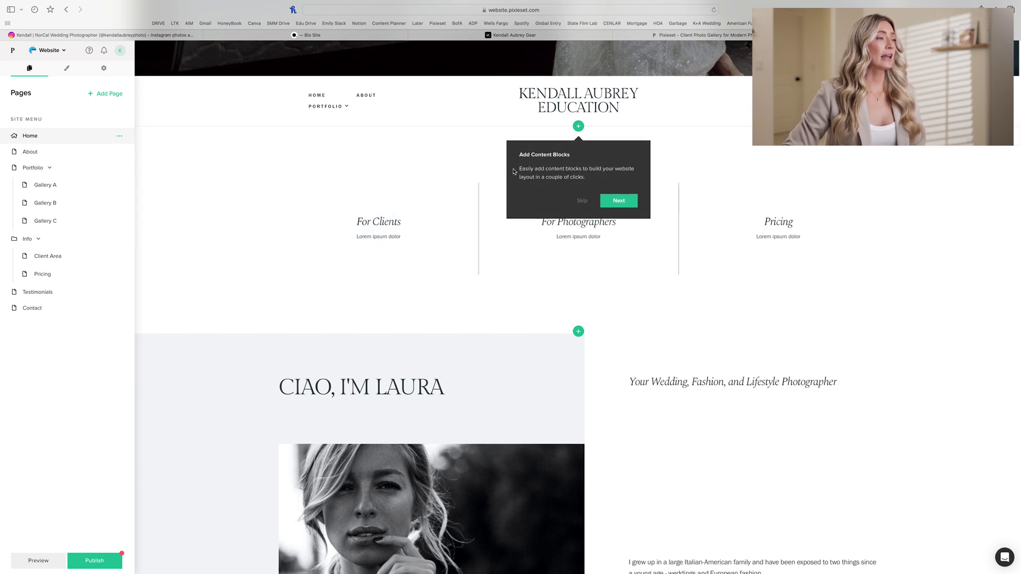
{"action": "left_click", "coordinate": [582, 201]}
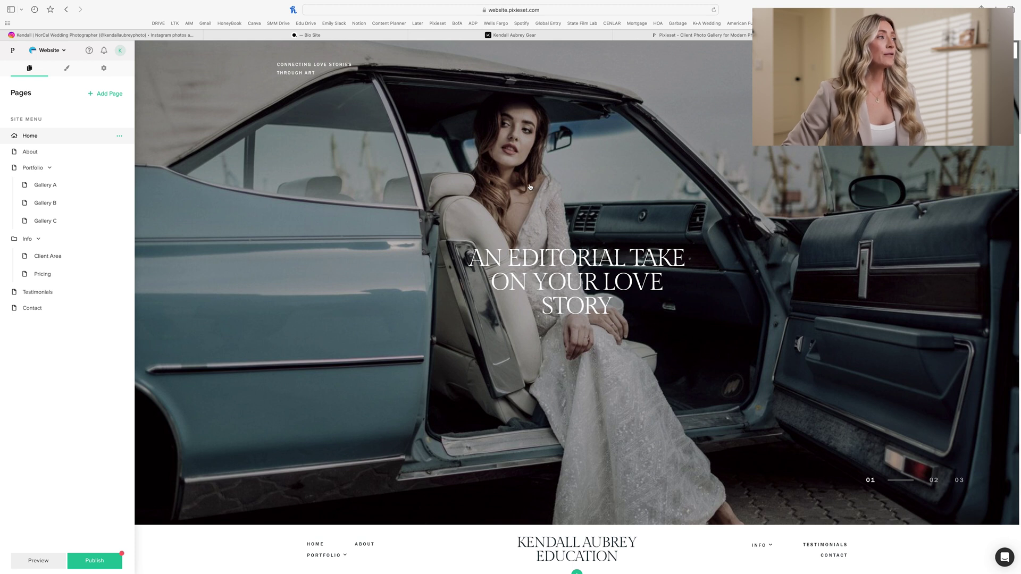
Step: Set header slide 1's image to the canyon couple photo from the Photos gallery
{"action": "left_click", "coordinate": [346, 202]}
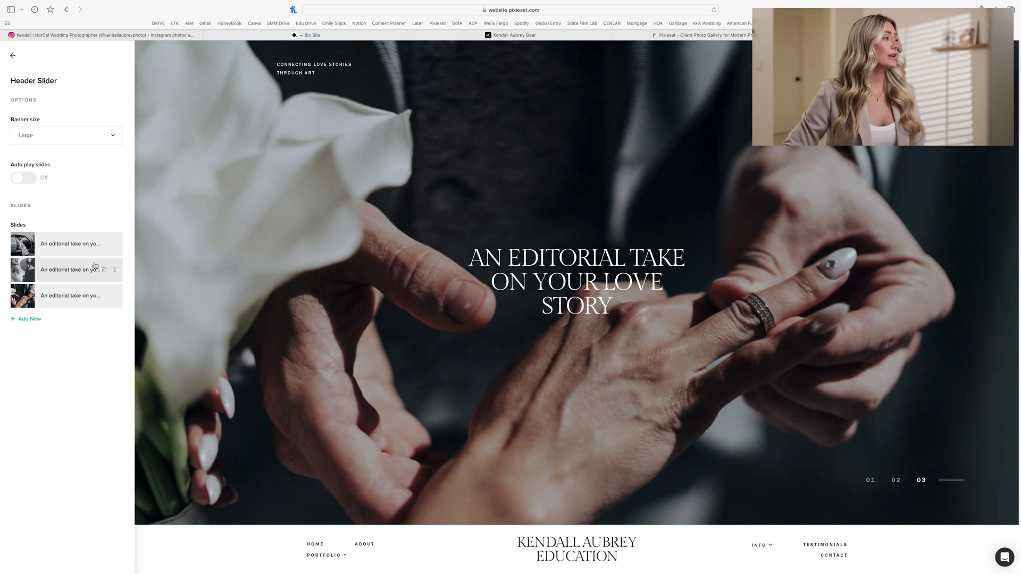
{"action": "left_click", "coordinate": [70, 243]}
{"action": "left_click", "coordinate": [59, 187]}
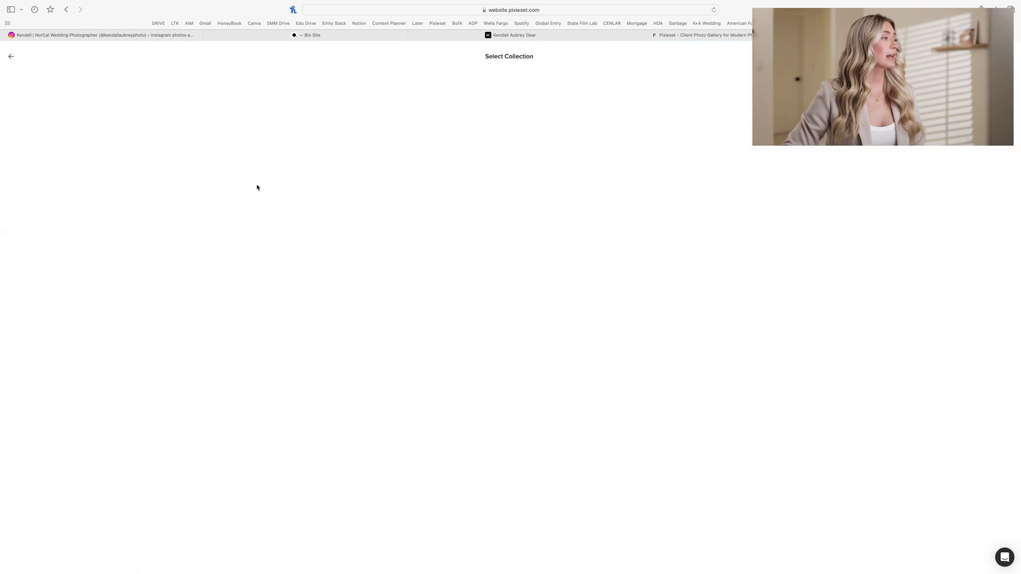
{"action": "left_click", "coordinate": [97, 148]}
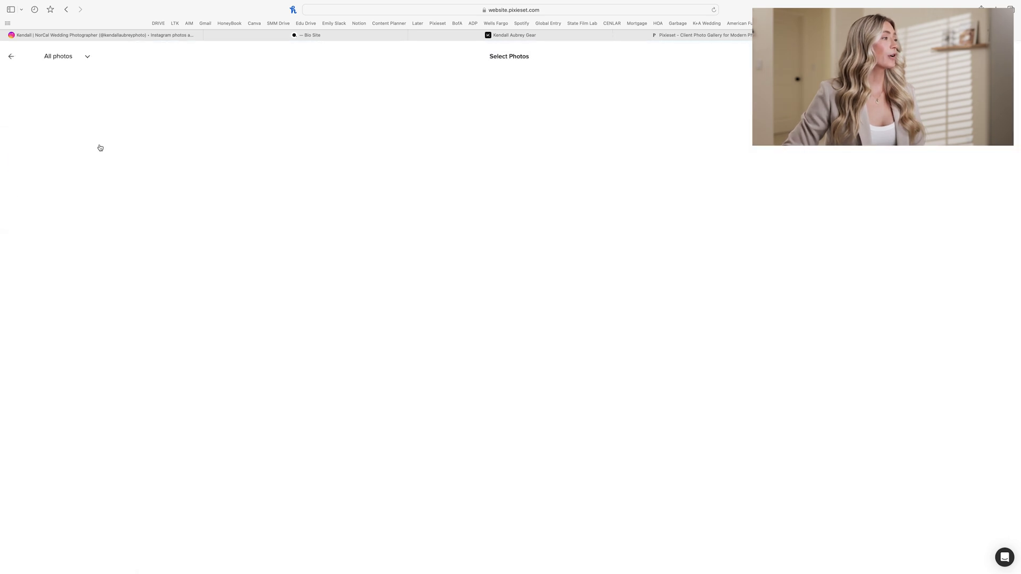
{"action": "scroll", "coordinate": [297, 285], "scroll_direction": "down", "scroll_amount": 6}
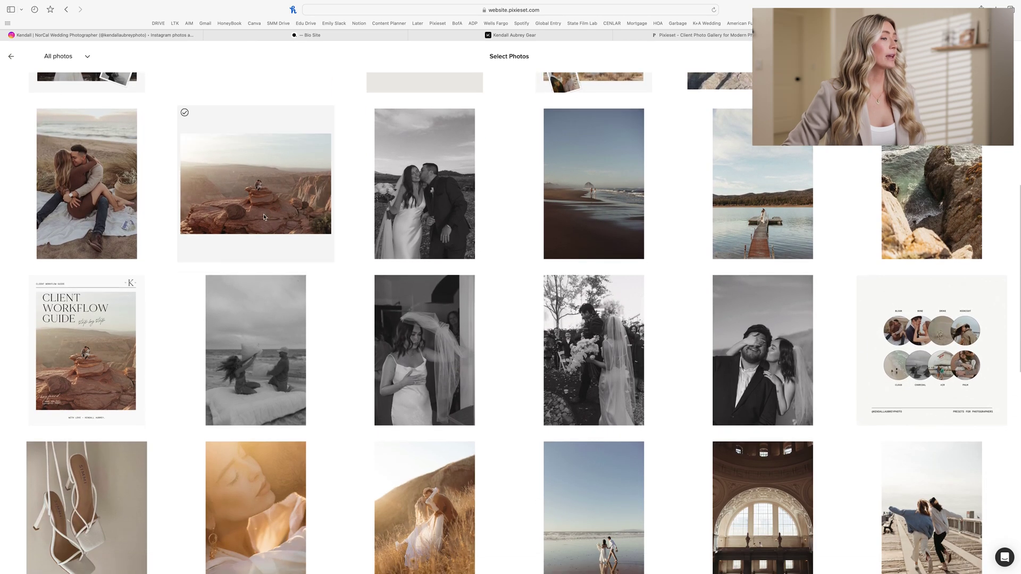
{"action": "left_click", "coordinate": [264, 216]}
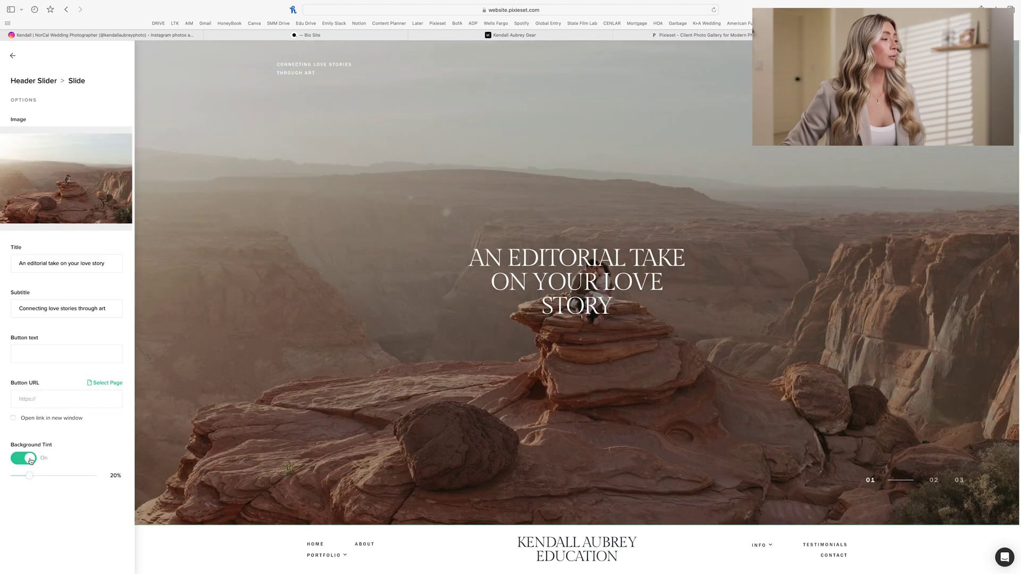
Step: Switch off the slide's background tint and delete its title text
{"action": "left_click", "coordinate": [31, 461]}
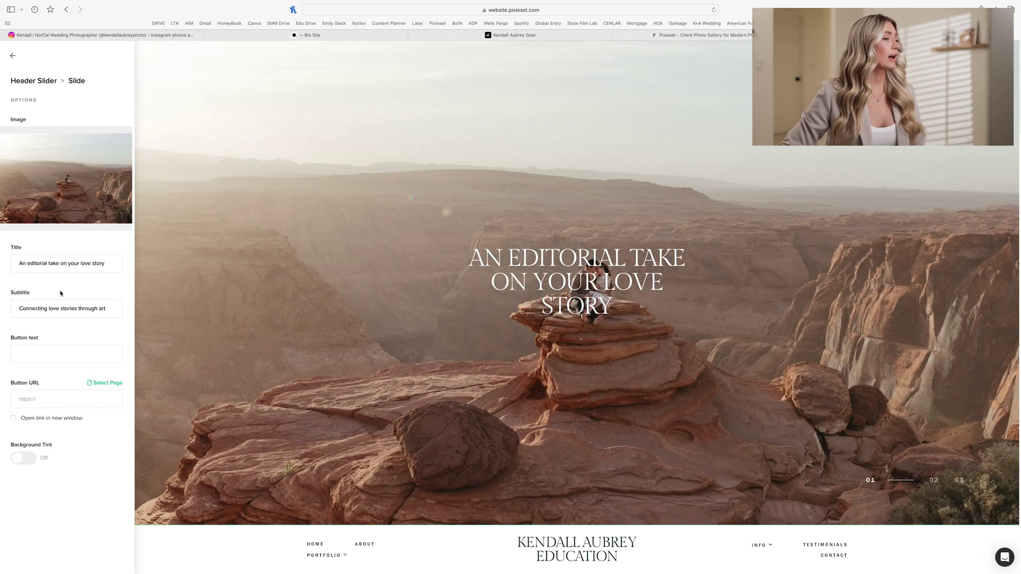
{"action": "triple_click", "coordinate": [66, 264]}
{"action": "key", "text": "BackSpace"}
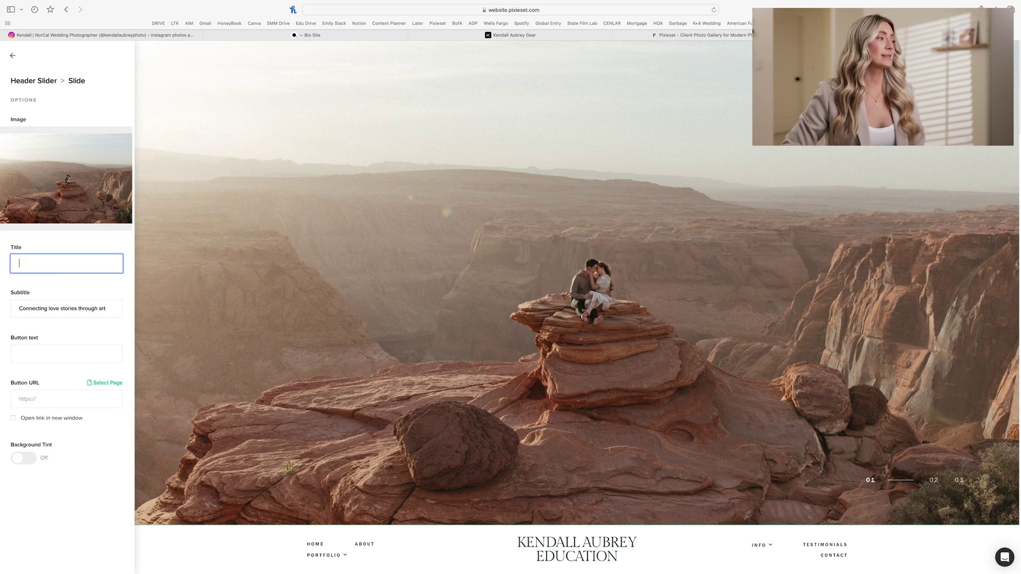
{"action": "left_click", "coordinate": [82, 239]}
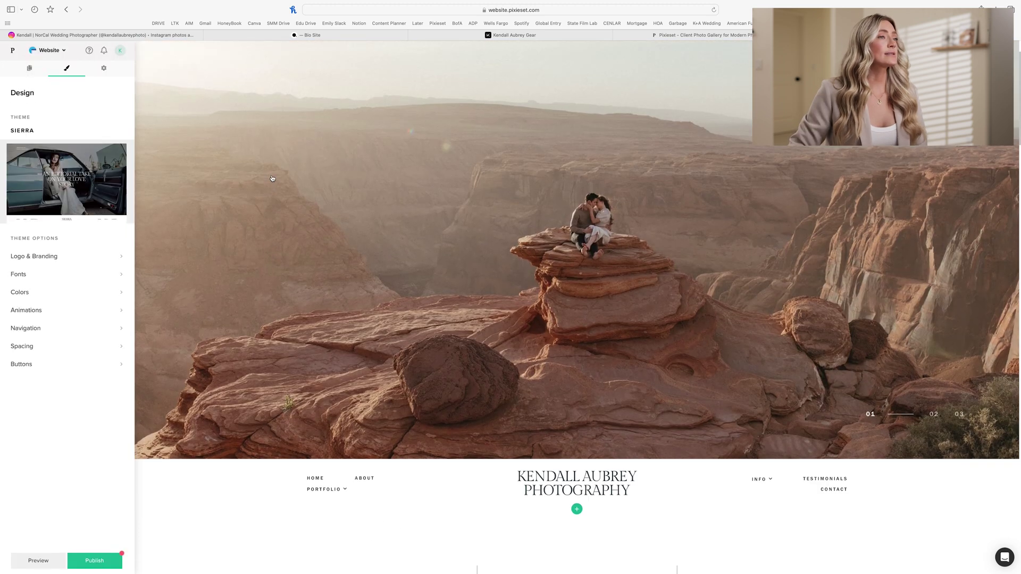
Step: Go to the Pages list and open the Contact page in the editor
{"action": "scroll", "coordinate": [273, 178], "scroll_direction": "up", "scroll_amount": 2}
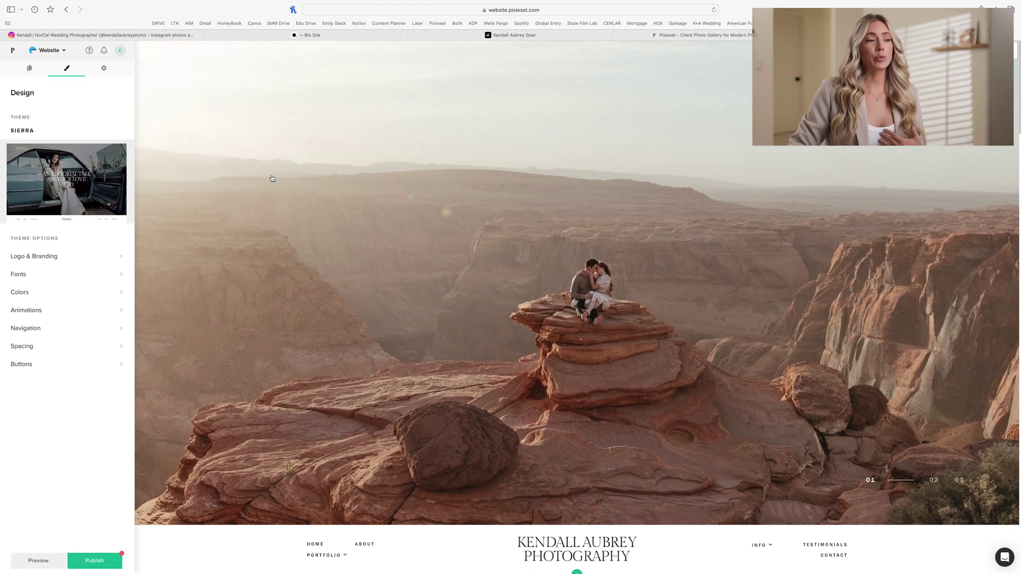
{"action": "scroll", "coordinate": [272, 178], "scroll_direction": "down", "scroll_amount": 2}
{"action": "scroll", "coordinate": [272, 179], "scroll_direction": "down", "scroll_amount": 3}
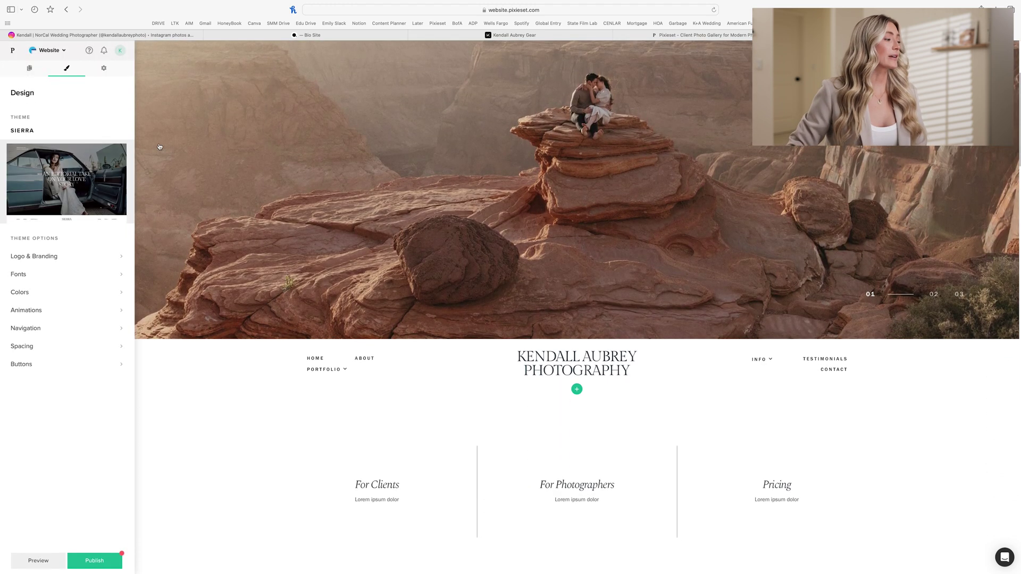
{"action": "left_click", "coordinate": [174, 164]}
{"action": "left_click", "coordinate": [212, 399]}
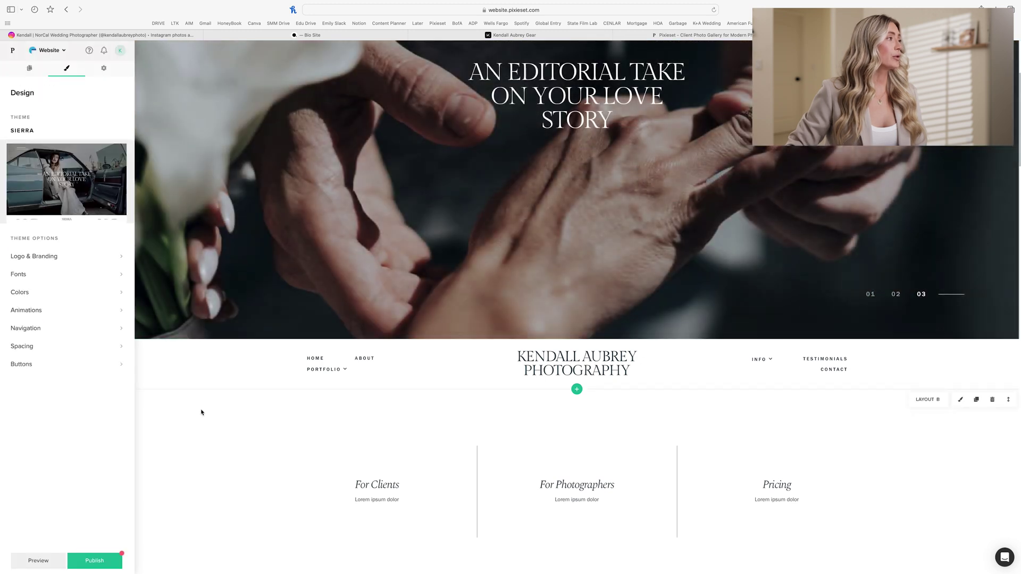
{"action": "left_click", "coordinate": [29, 70]}
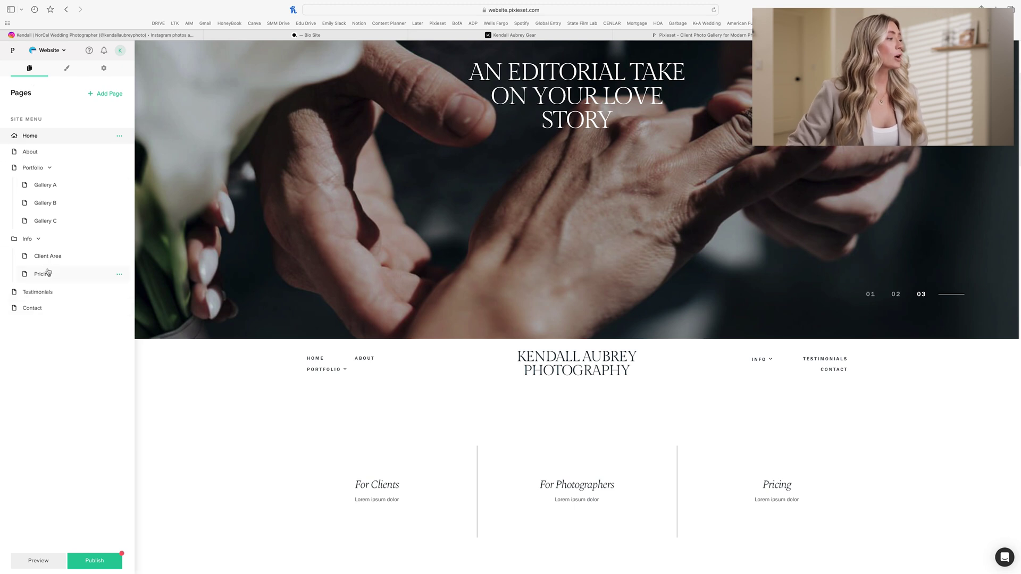
{"action": "left_click", "coordinate": [47, 308]}
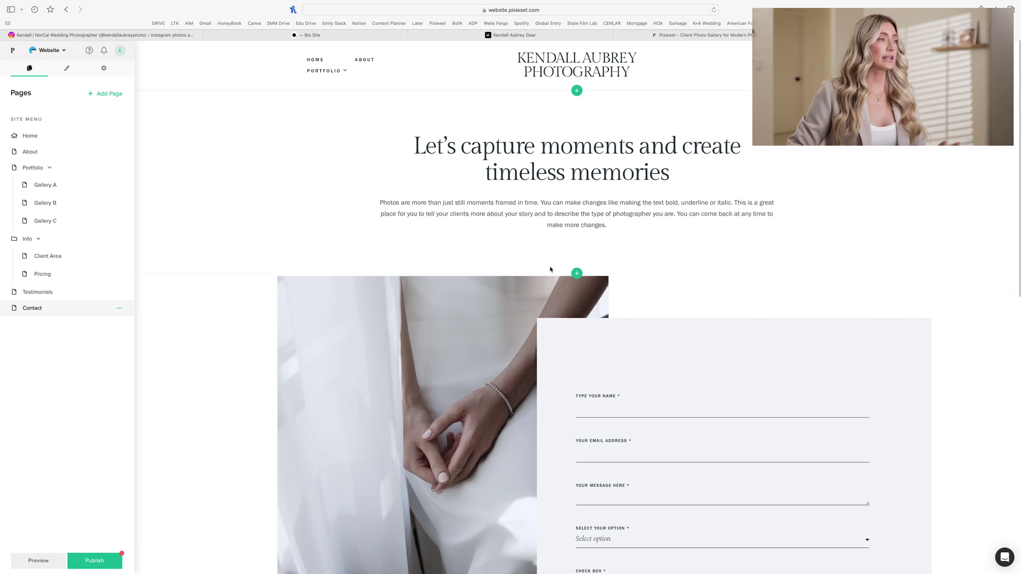
{"action": "scroll", "coordinate": [550, 270], "scroll_direction": "down", "scroll_amount": 2}
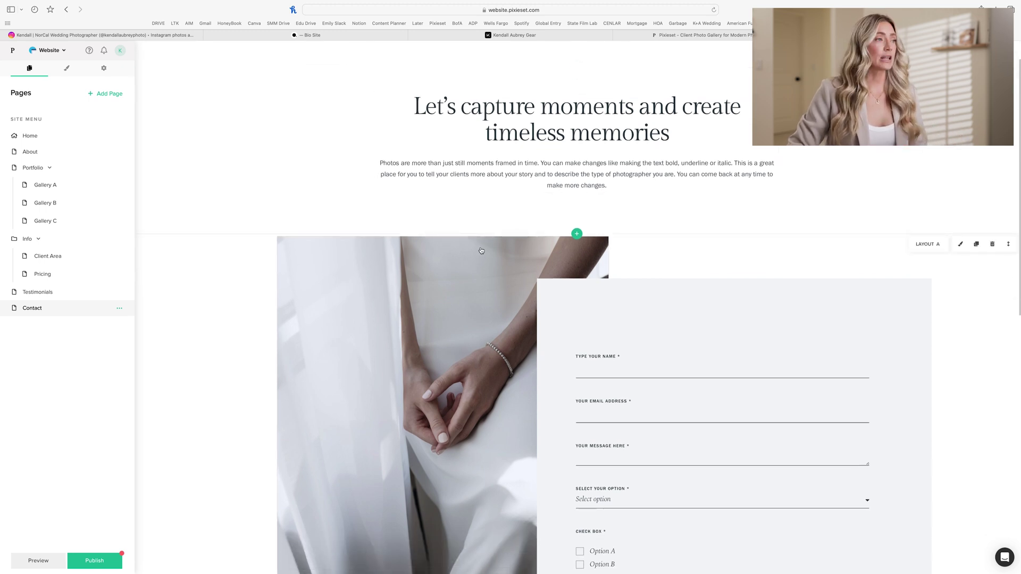
Step: Replace the Contact page photo with the black-and-white kissing couple shot from Photos
{"action": "scroll", "coordinate": [458, 272], "scroll_direction": "down", "scroll_amount": 3}
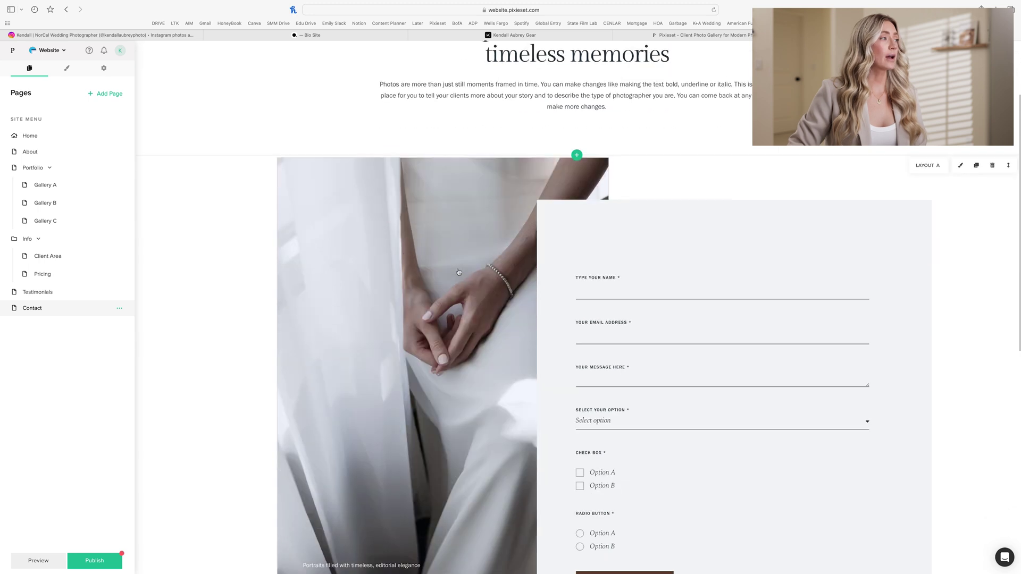
{"action": "scroll", "coordinate": [458, 272], "scroll_direction": "down", "scroll_amount": 2}
{"action": "left_click", "coordinate": [465, 271]}
{"action": "left_click", "coordinate": [69, 157]}
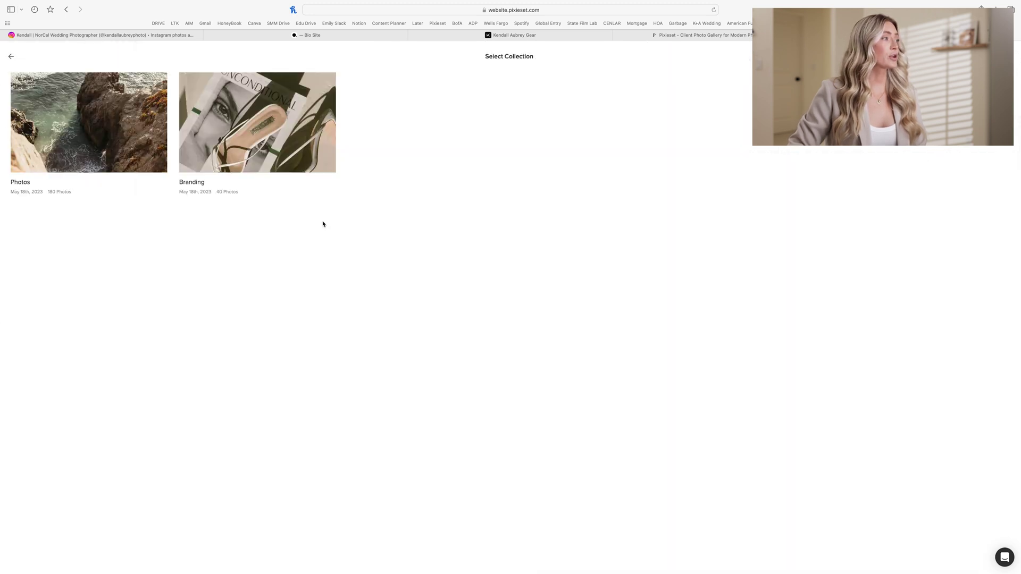
{"action": "left_click", "coordinate": [88, 122]}
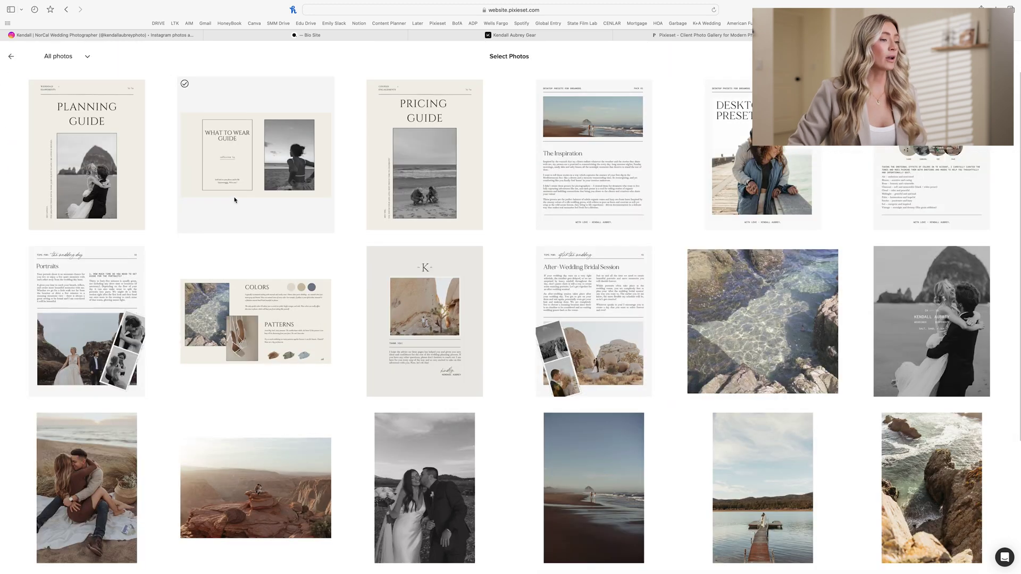
{"action": "scroll", "coordinate": [235, 199], "scroll_direction": "down", "scroll_amount": 5}
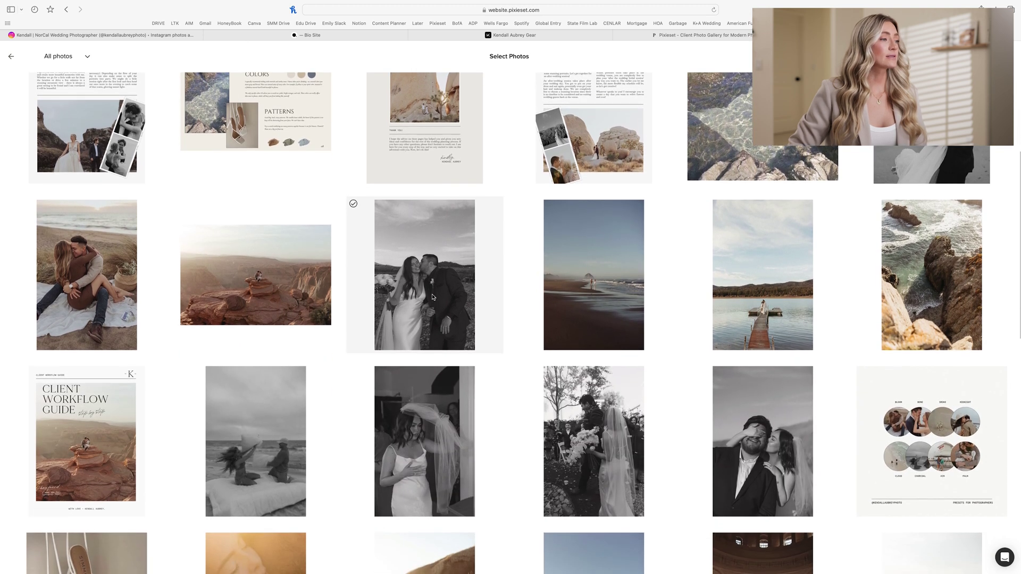
{"action": "left_click", "coordinate": [435, 298]}
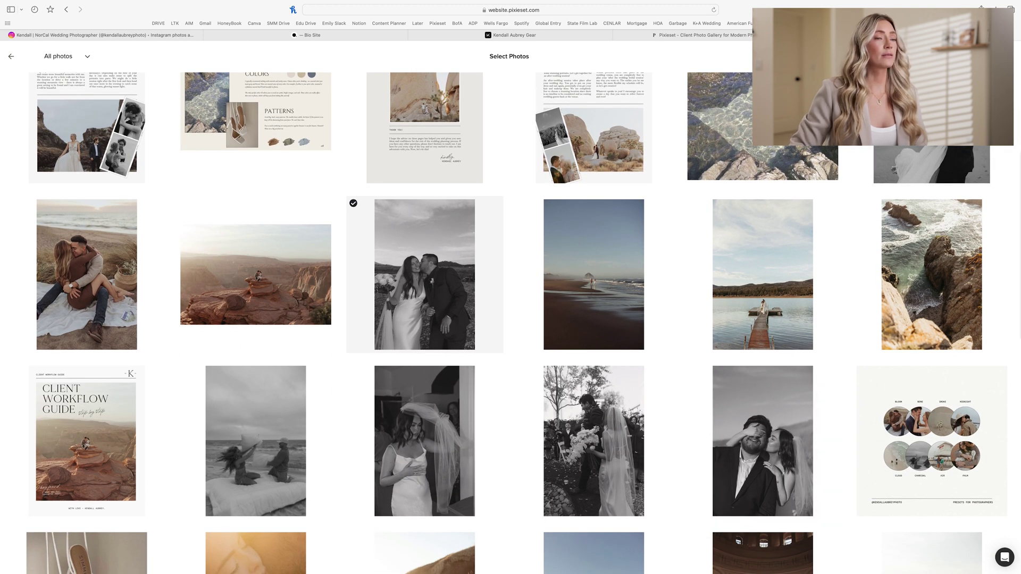
{"action": "left_click", "coordinate": [992, 56]}
Step: Check the contact form's settings, then return to the Pages list
{"action": "scroll", "coordinate": [682, 246], "scroll_direction": "down", "scroll_amount": 1}
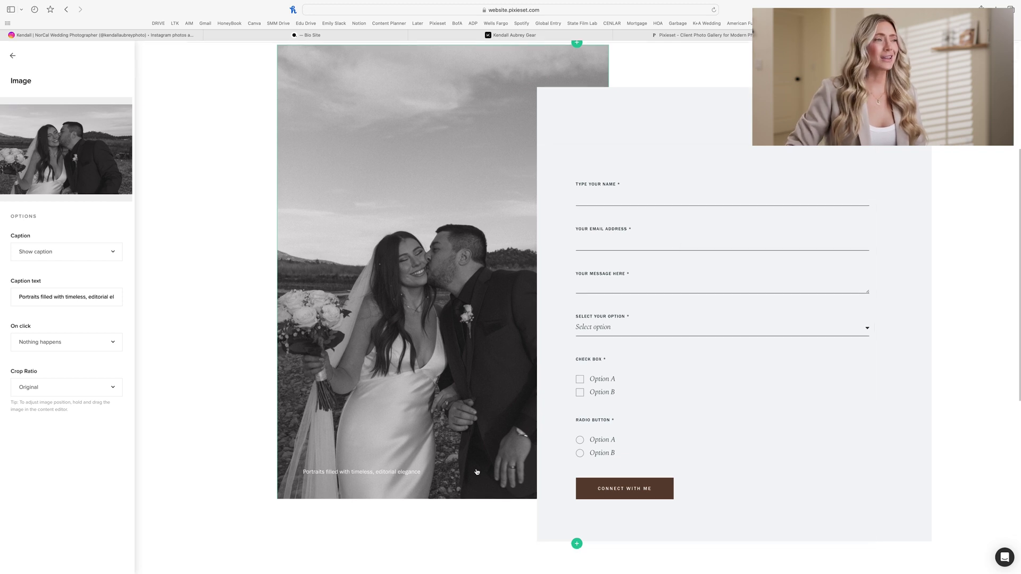
{"action": "scroll", "coordinate": [603, 257], "scroll_direction": "down", "scroll_amount": 1}
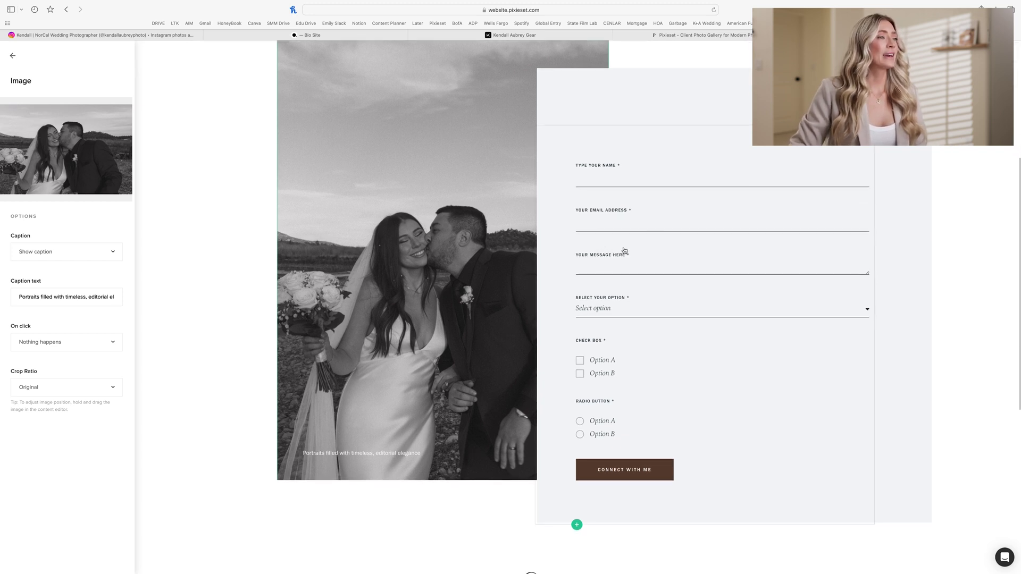
{"action": "left_click", "coordinate": [697, 138]}
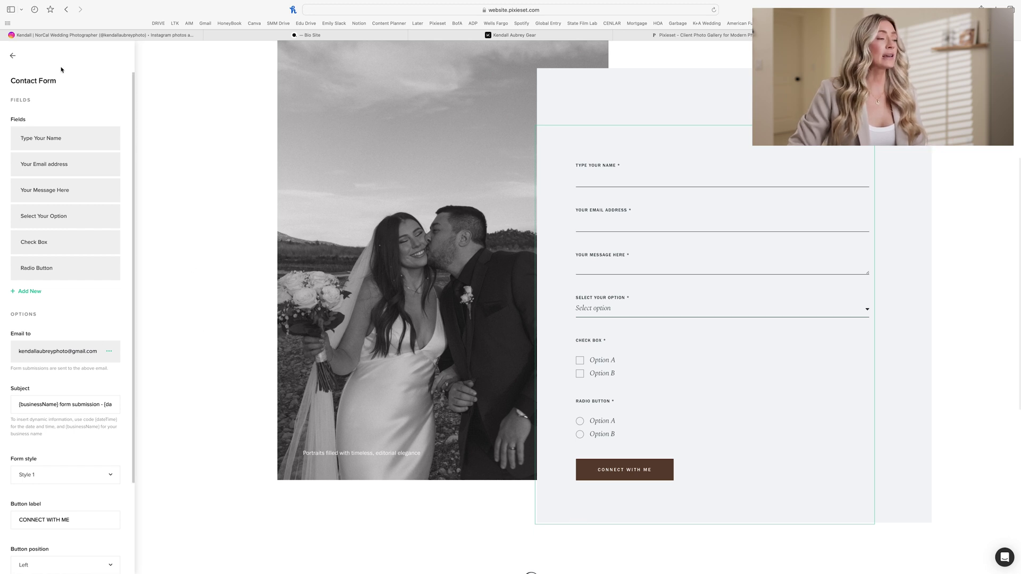
{"action": "left_click", "coordinate": [12, 56]}
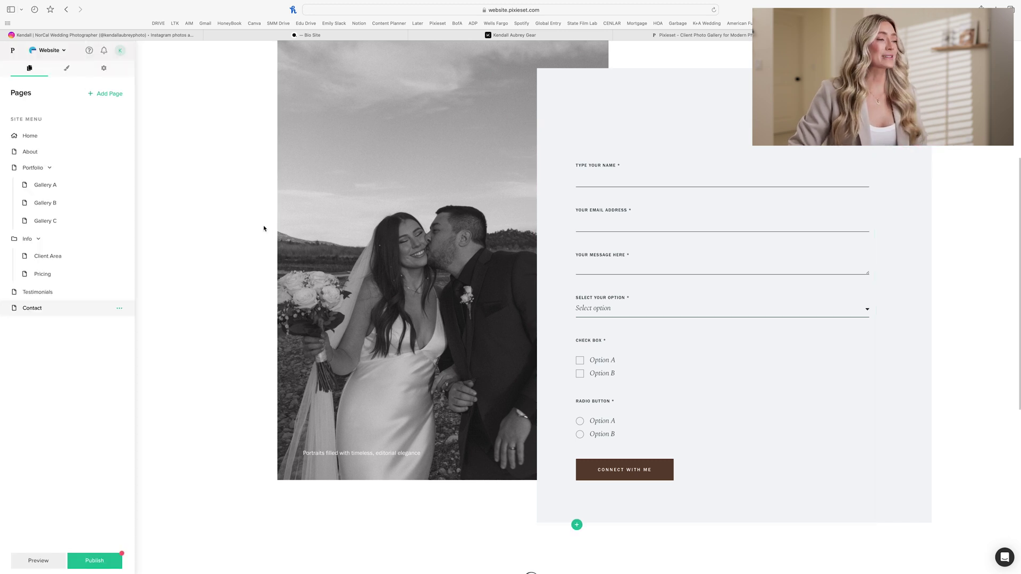
Step: On the Home page, change the intro heading to 'Hello, I'm Kendall'
{"action": "left_click", "coordinate": [30, 136]}
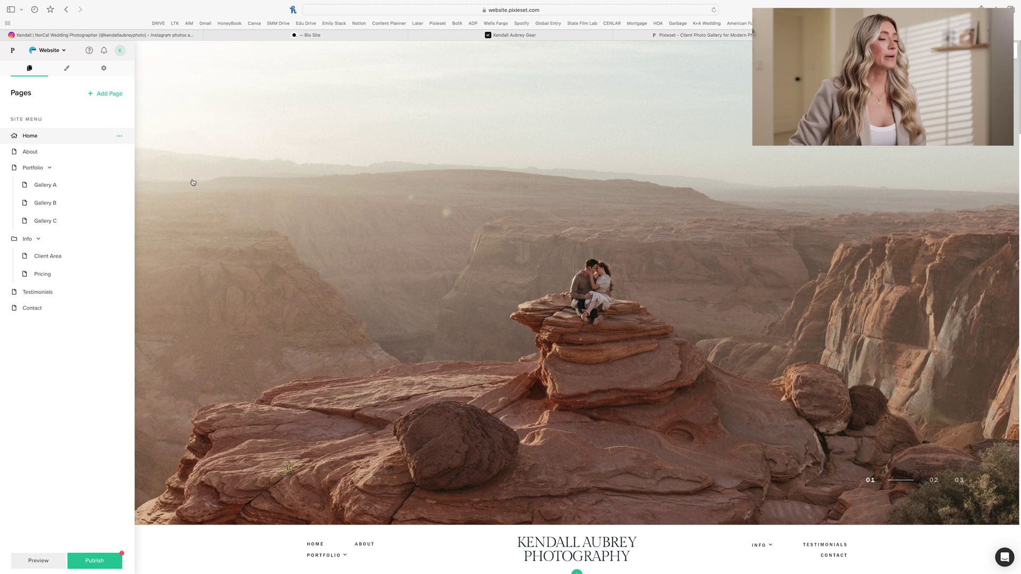
{"action": "scroll", "coordinate": [193, 182], "scroll_direction": "down", "scroll_amount": 5}
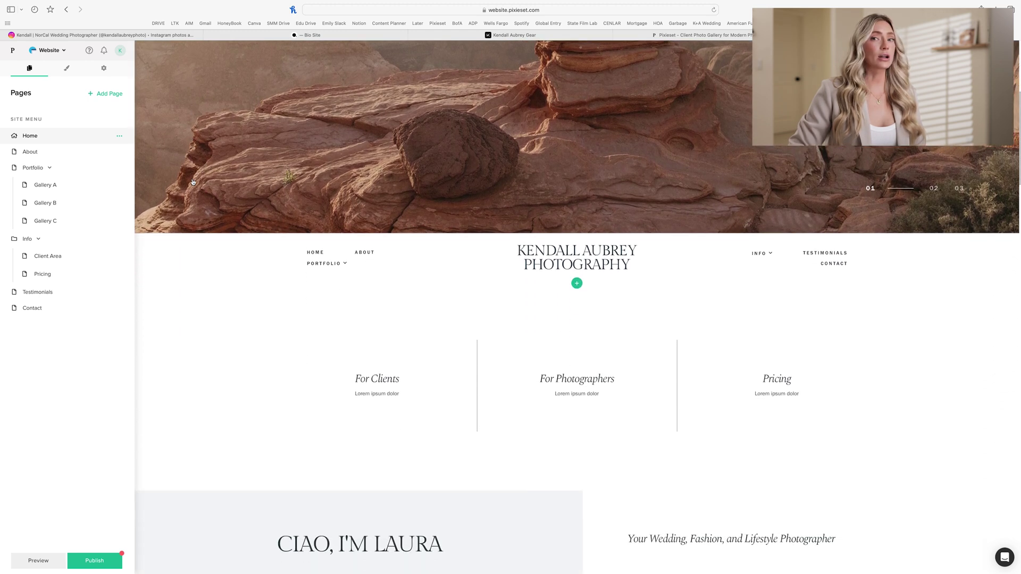
{"action": "scroll", "coordinate": [193, 182], "scroll_direction": "down", "scroll_amount": 5}
{"action": "left_click", "coordinate": [160, 223]}
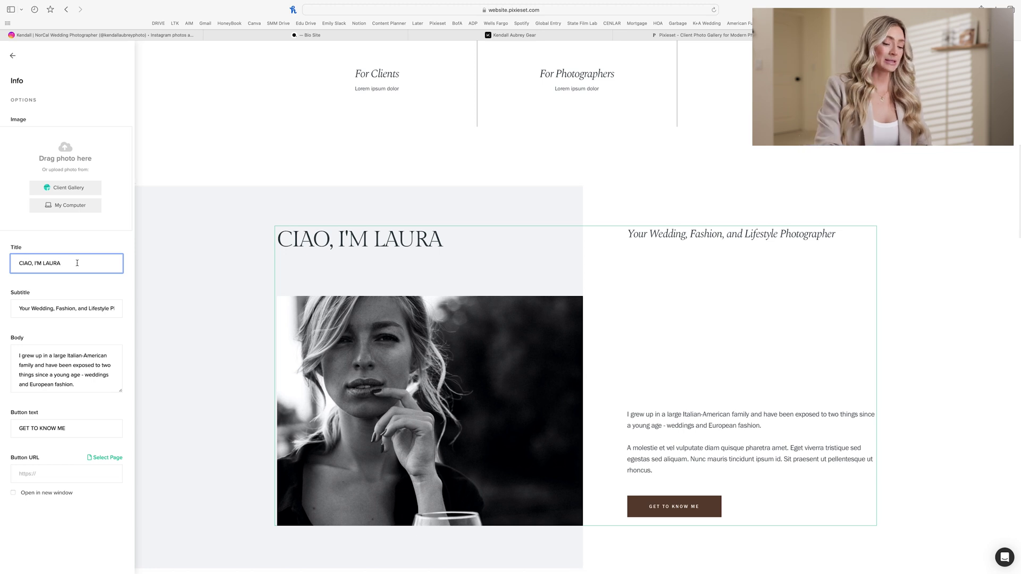
{"action": "key", "text": "BackSpace"}
{"action": "key", "text": "BackSpace"}
{"action": "key", "text": "BackSpace"}
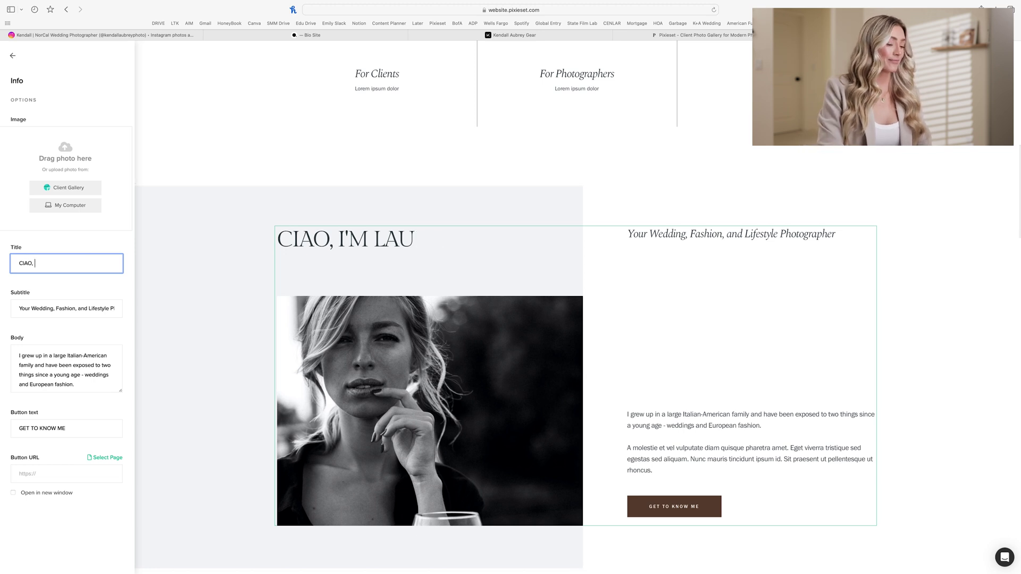
{"action": "type", "text": "He"}
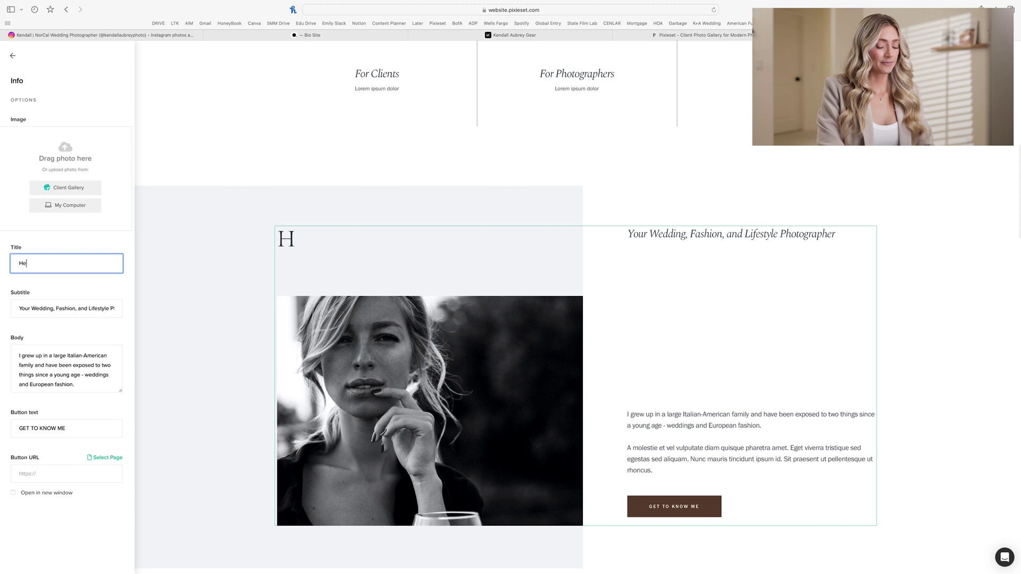
{"action": "type", "text": "llo, I'm Kendall"}
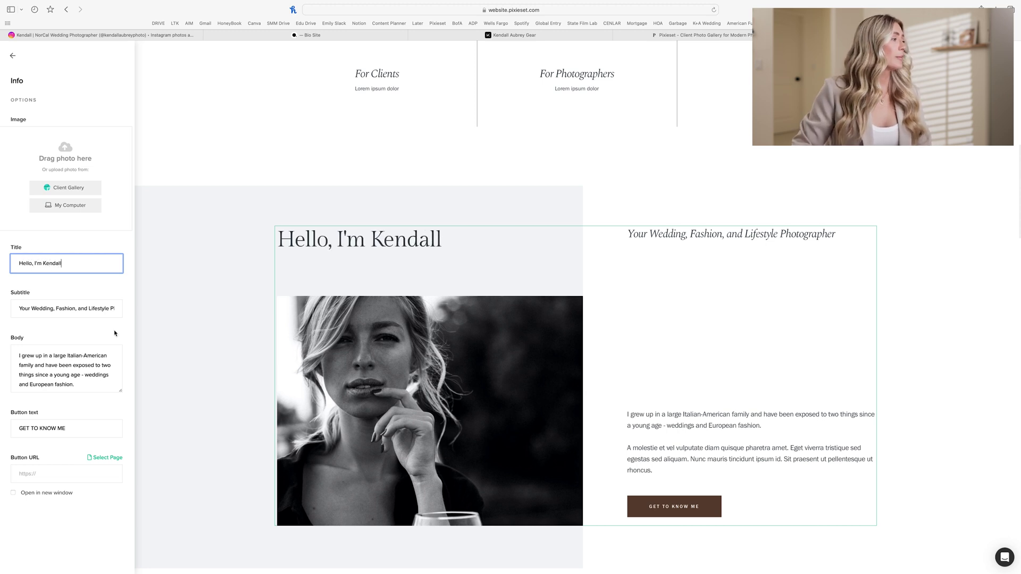
Step: Edit the subtitle to read 'Your Destination Wedding Photographer'
{"action": "left_click", "coordinate": [67, 314]}
{"action": "double_click", "coordinate": [67, 314]}
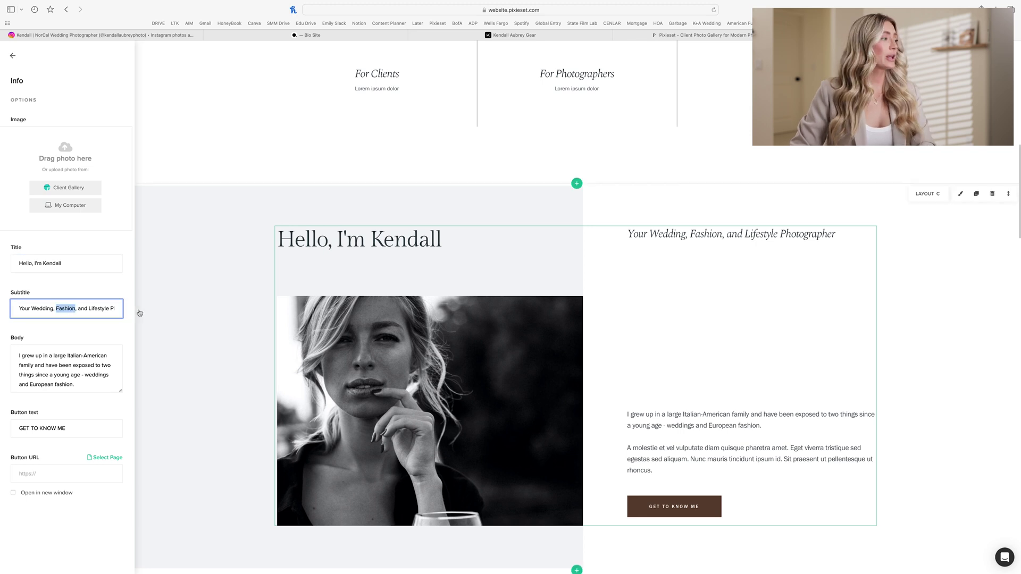
{"action": "key", "text": "BackSpace"}
{"action": "key", "text": "BackSpace"}
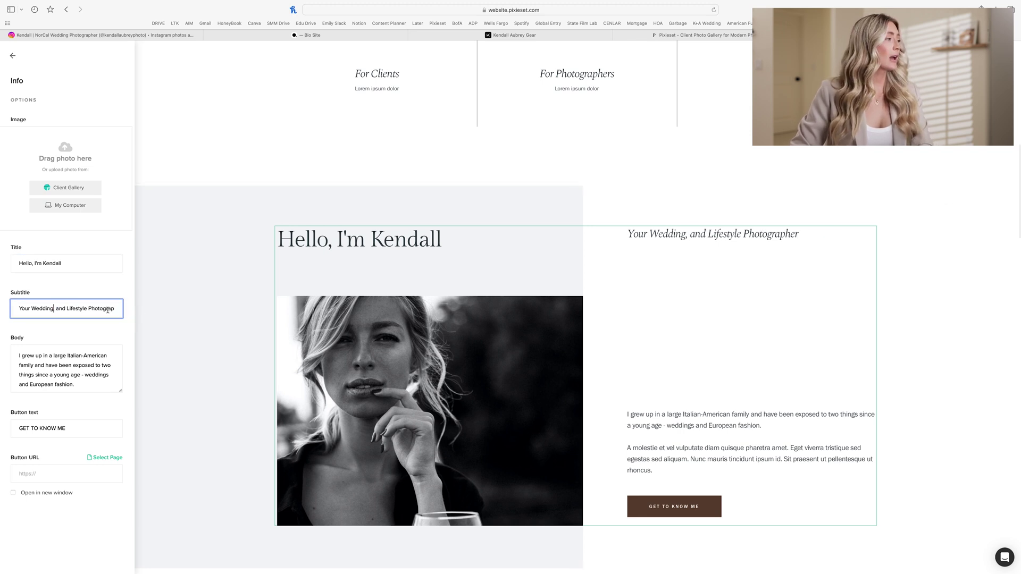
{"action": "key", "text": "BackSpace"}
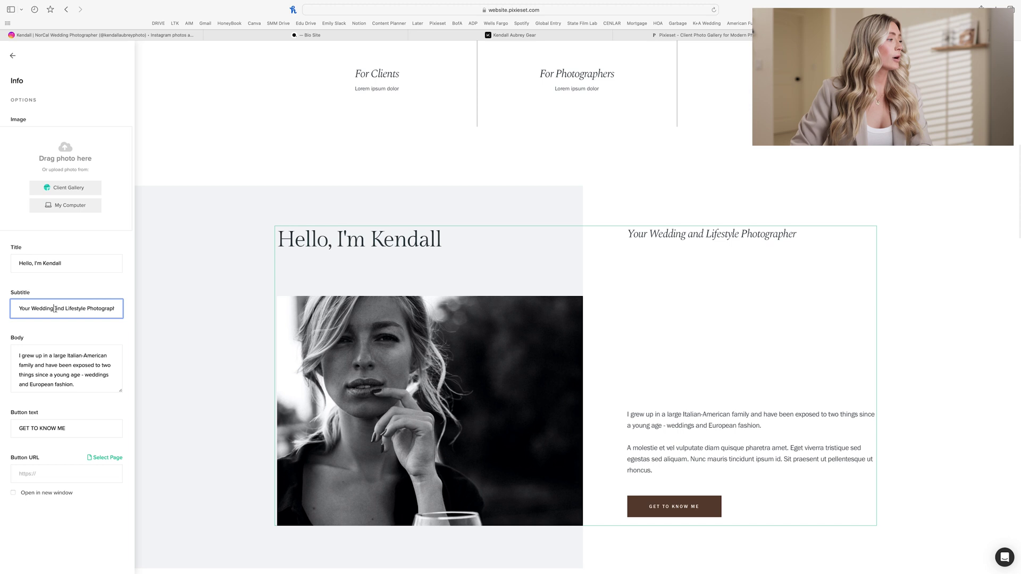
{"action": "left_click_drag", "start_coordinate": [55, 308], "coordinate": [136, 308]}
{"action": "key", "text": "BackSpace"}
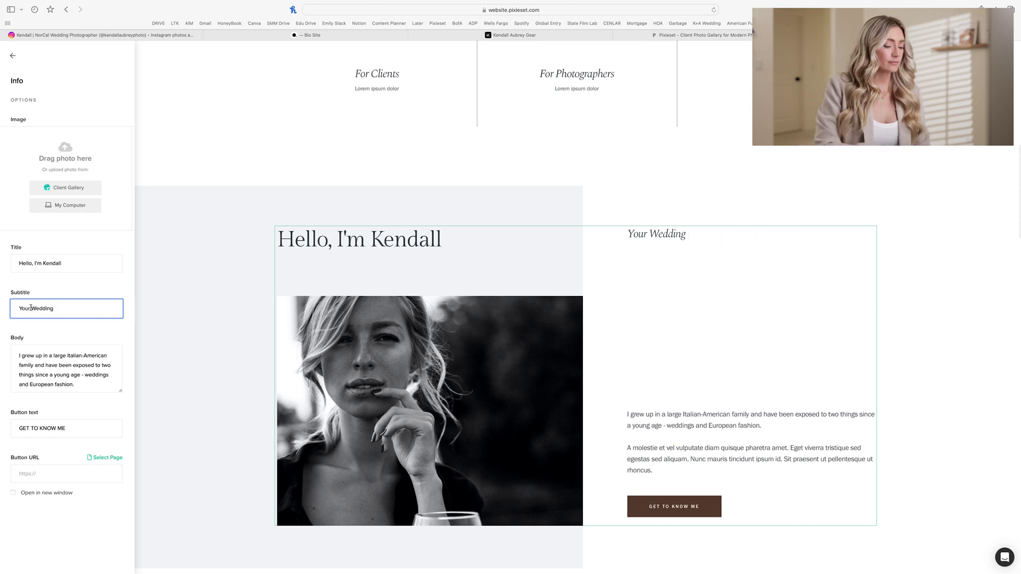
{"action": "left_click", "coordinate": [30, 308]}
{"action": "type", "text": "Destina"}
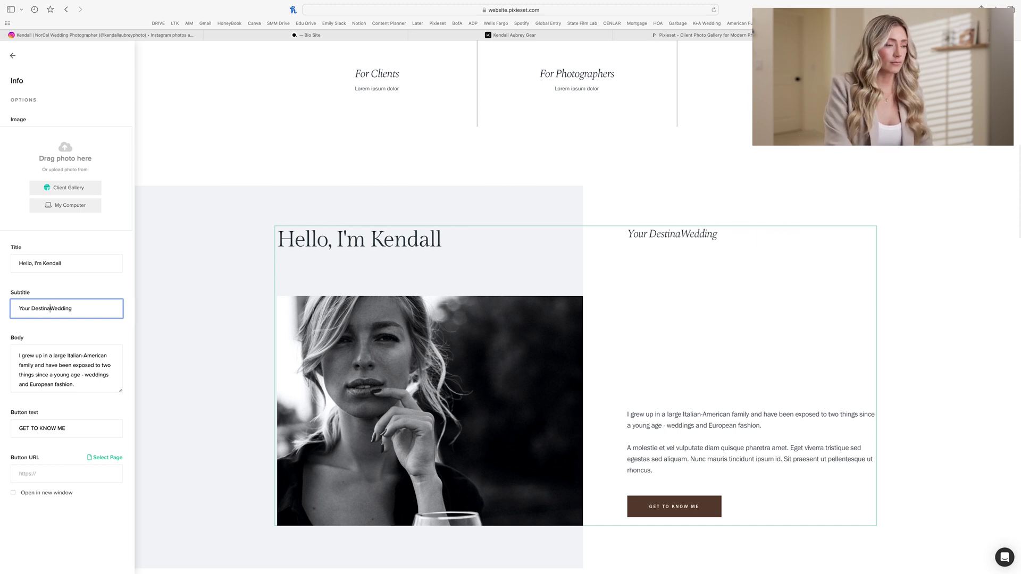
{"action": "type", "text": "tion "}
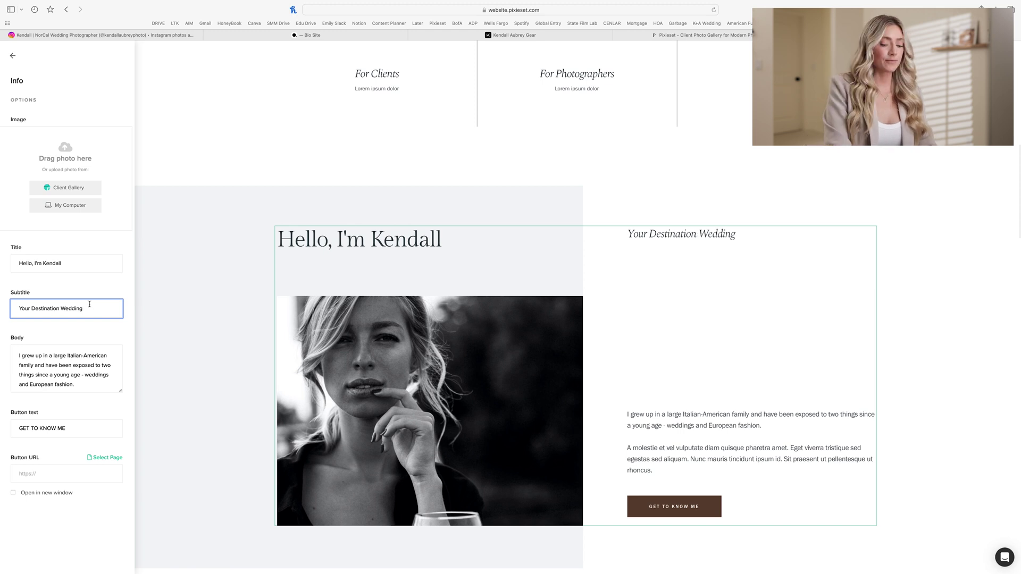
{"action": "type", "text": " p"}
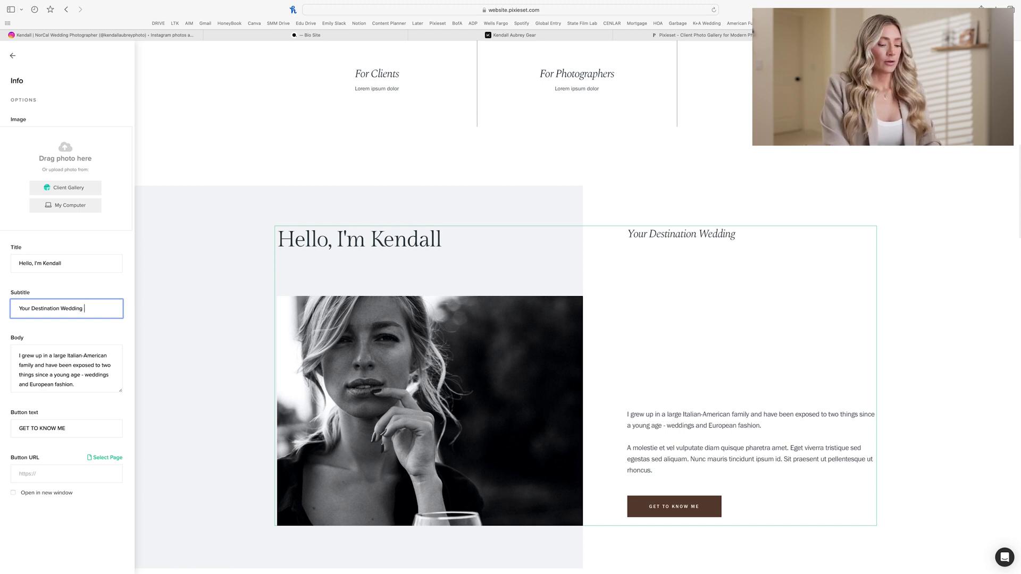
{"action": "type", "text": "Photographer"}
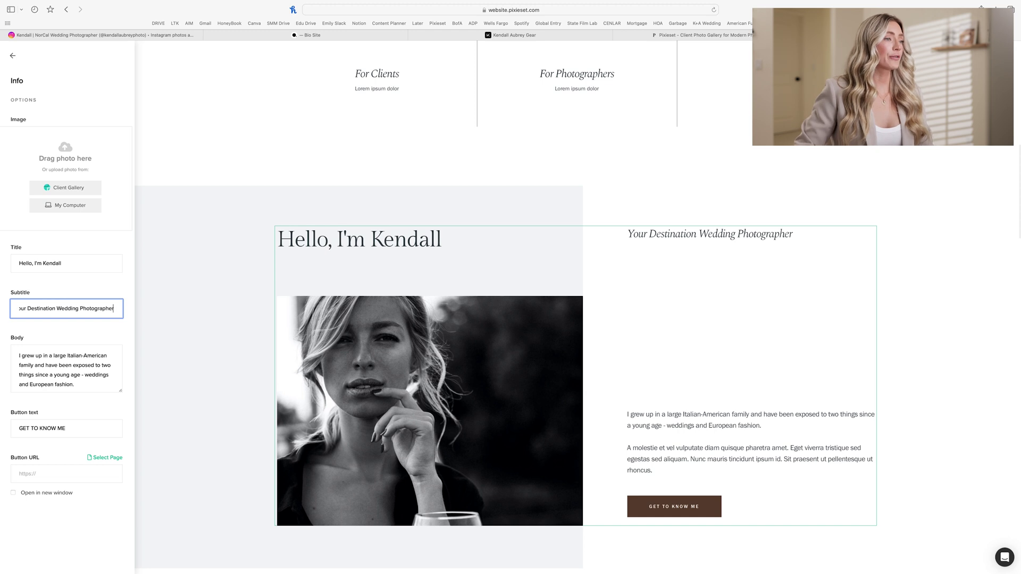
Step: Replace the intro body with the pasted ocean-breeze paragraph
{"action": "left_click", "coordinate": [91, 375]}
{"action": "triple_click", "coordinate": [78, 374]}
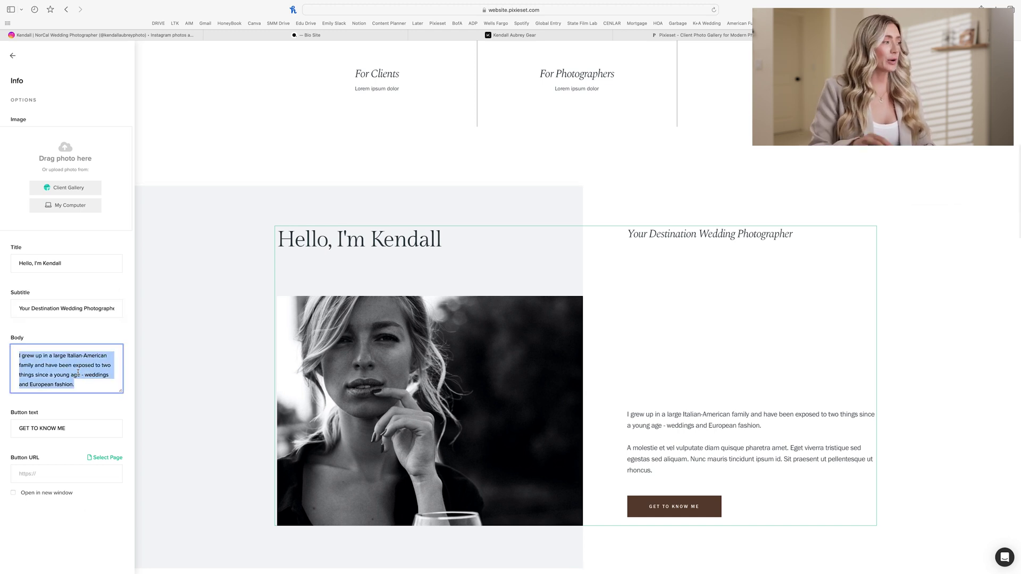
{"action": "key", "text": "super+a"}
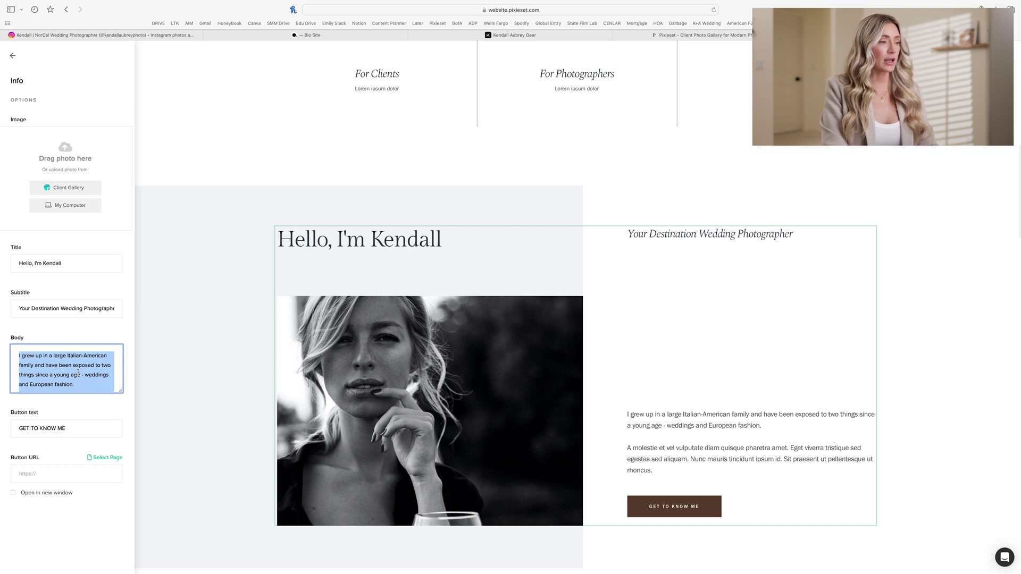
{"action": "type", "text": "I am here for the couples who love an ocean breeze and salty skin. Let's adventure together!"}
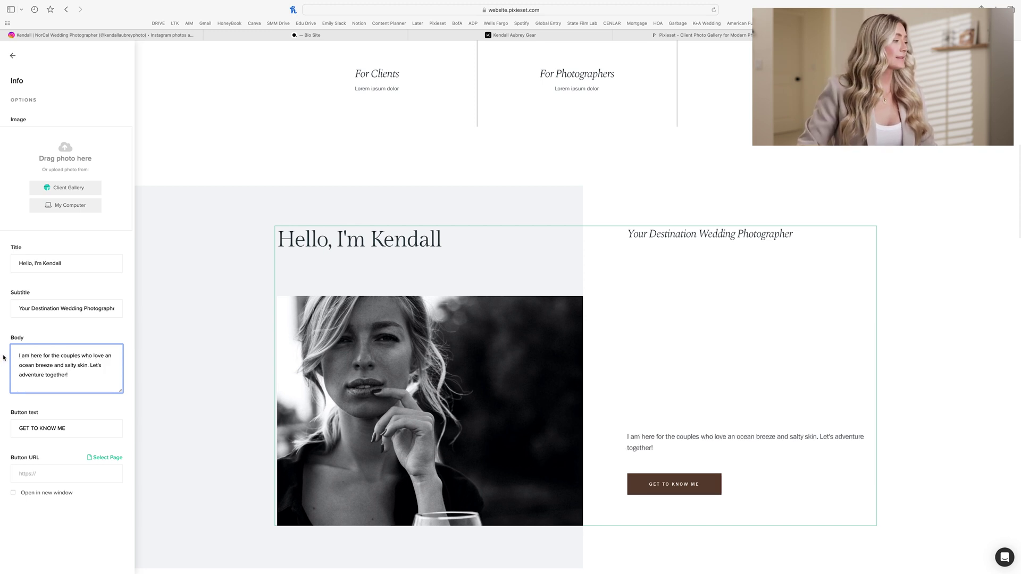
Step: Relabel the button 'I can't wait to hear your story' and link it to the Contact page
{"action": "left_click", "coordinate": [74, 428]}
{"action": "key", "text": "super+a"}
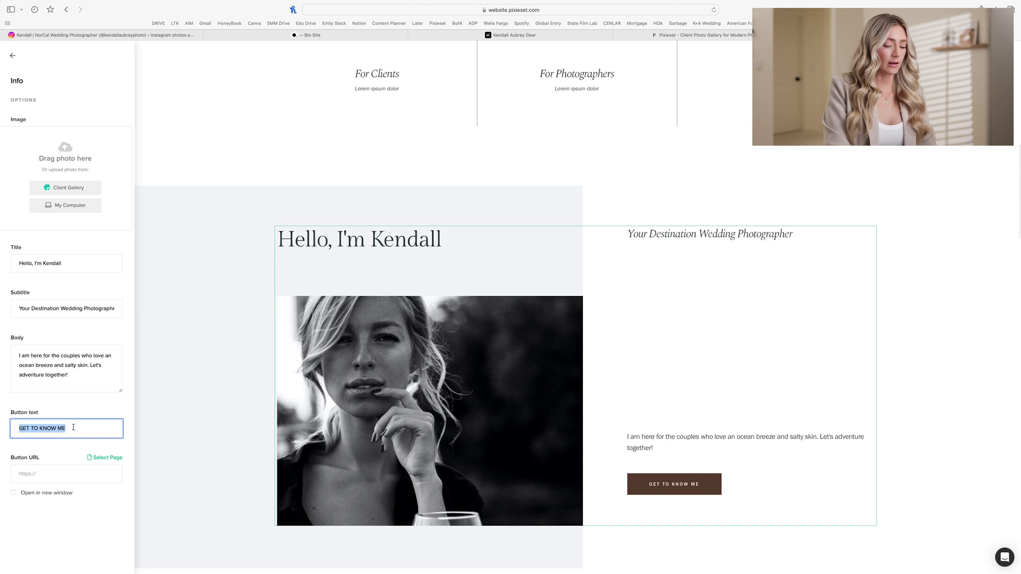
{"action": "type", "text": "I c"}
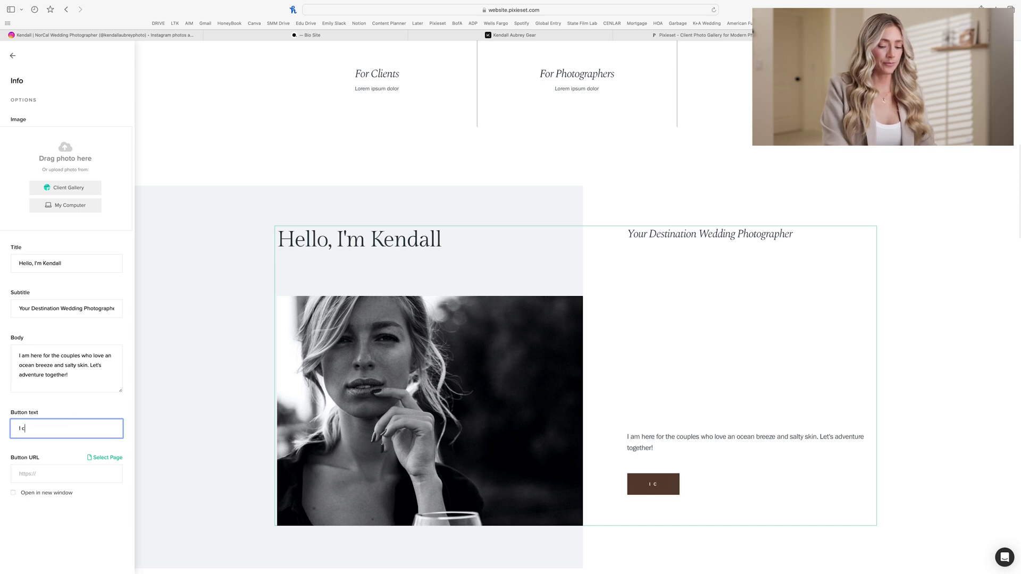
{"action": "type", "text": "an't wait to"}
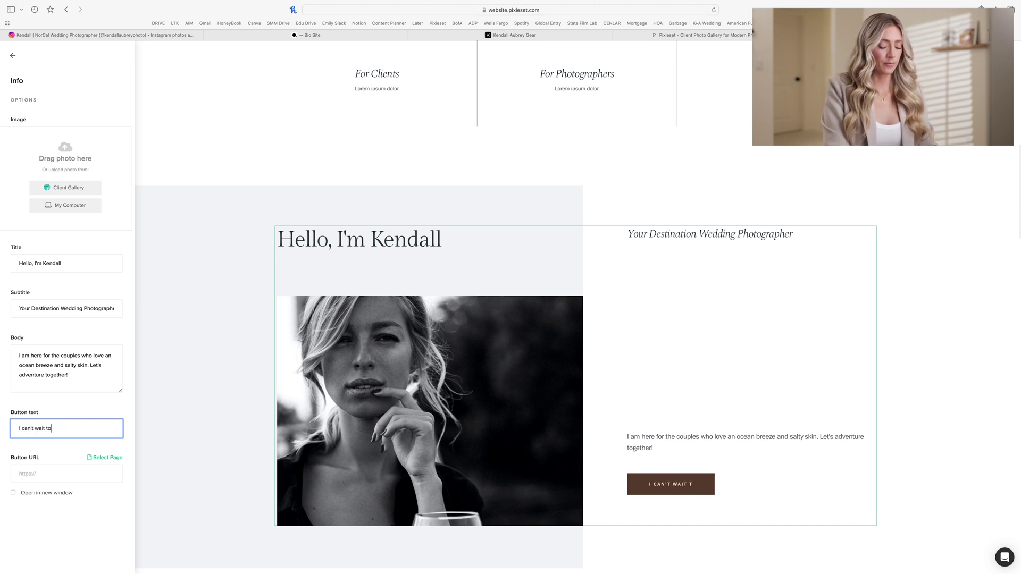
{"action": "type", "text": " hear your storu"}
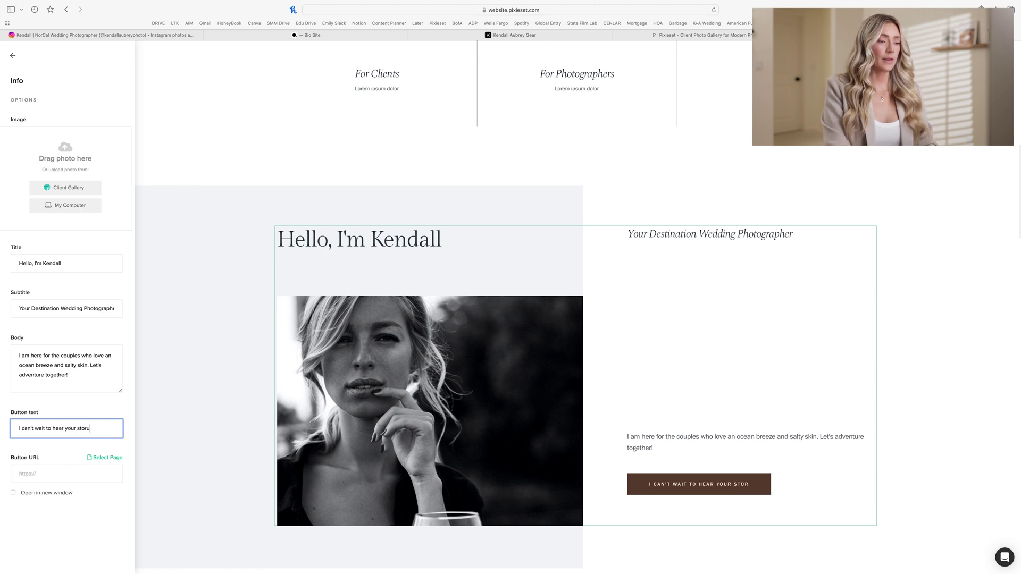
{"action": "key", "text": "BackSpace"}
{"action": "type", "text": "y"}
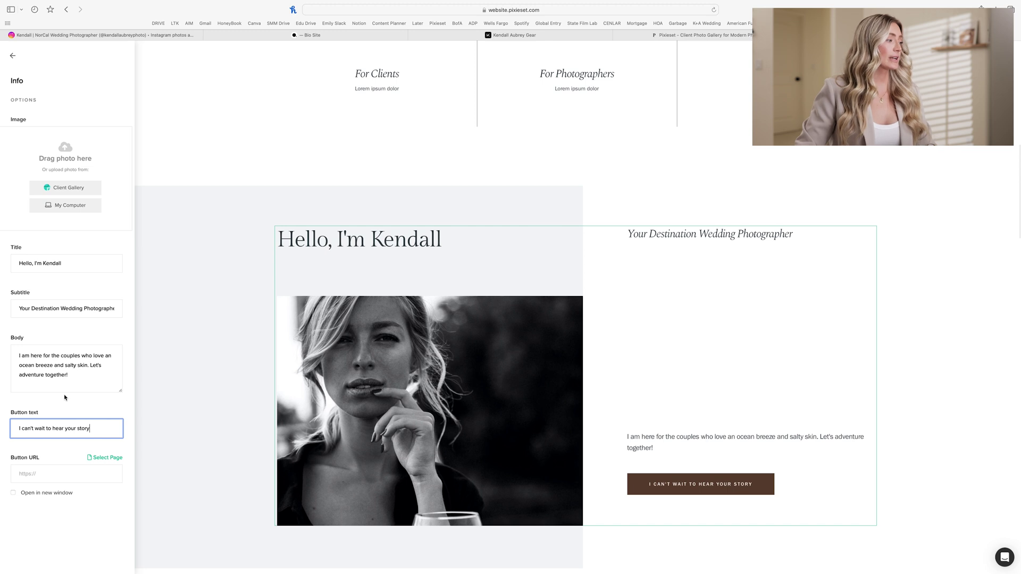
{"action": "left_click", "coordinate": [101, 457]}
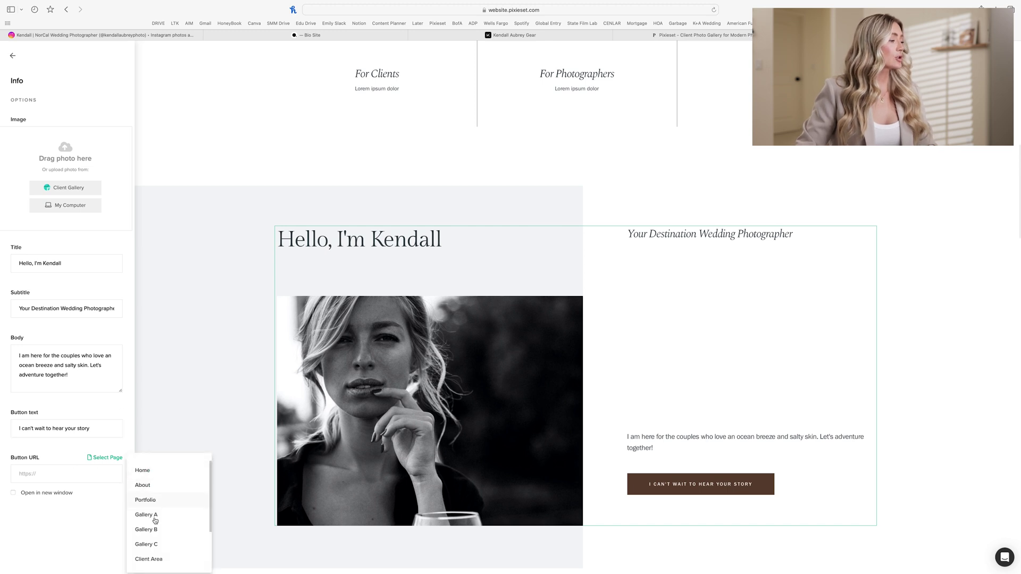
{"action": "scroll", "coordinate": [155, 521], "scroll_direction": "down", "scroll_amount": 3}
{"action": "left_click", "coordinate": [155, 552]}
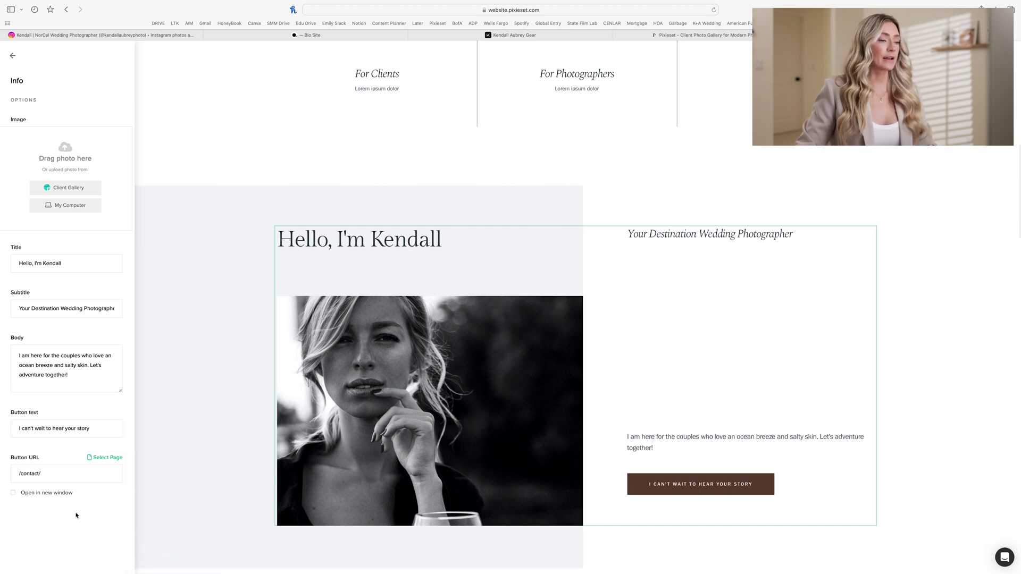
{"action": "left_click", "coordinate": [12, 56]}
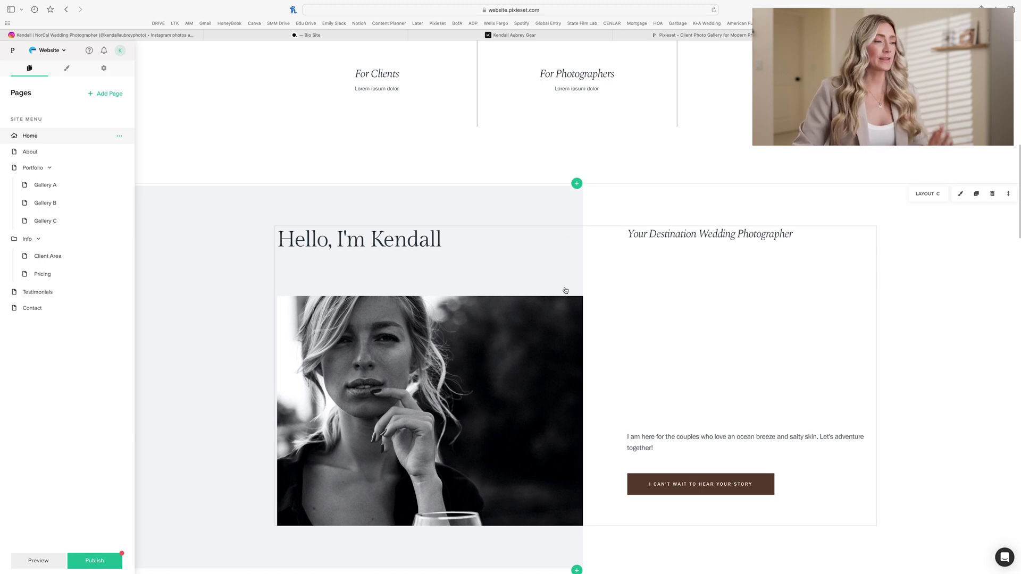
Step: Swap the intro section's photo for the seated portrait in white from the Branding collection
{"action": "scroll", "coordinate": [565, 291], "scroll_direction": "down", "scroll_amount": 2}
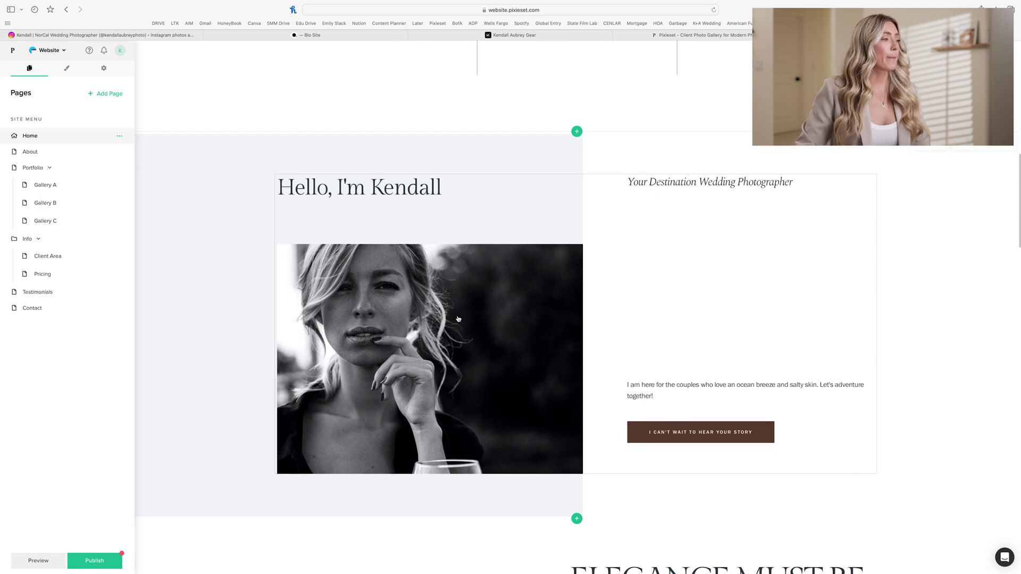
{"action": "left_click", "coordinate": [462, 319]}
{"action": "left_click", "coordinate": [73, 182]}
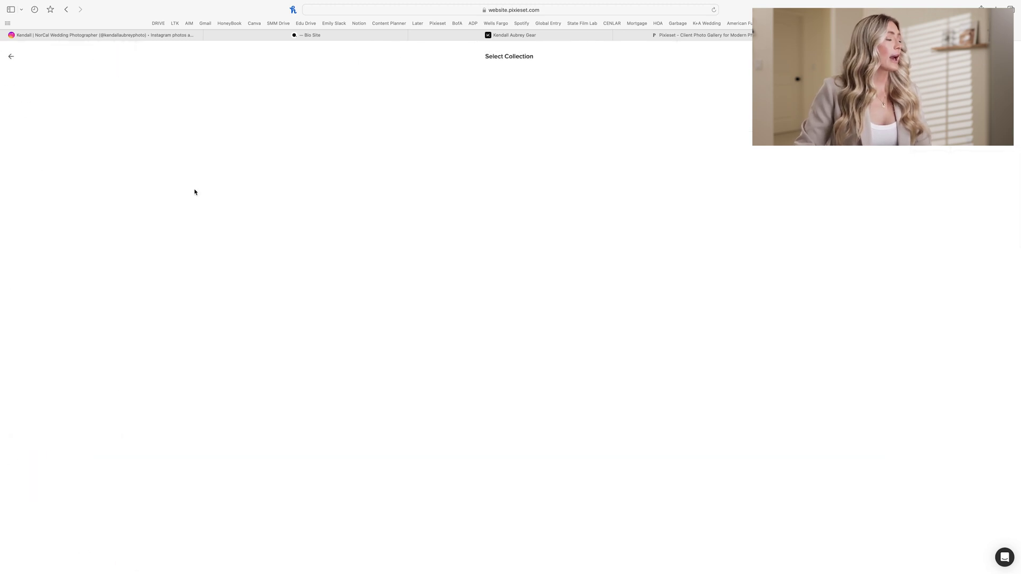
{"action": "left_click", "coordinate": [298, 162]}
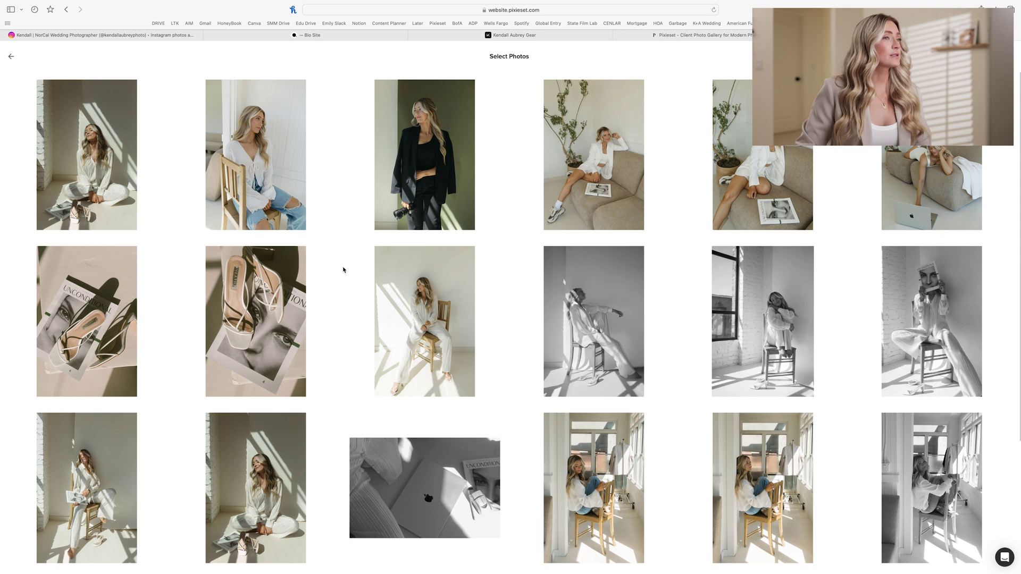
{"action": "scroll", "coordinate": [343, 269], "scroll_direction": "down", "scroll_amount": 1}
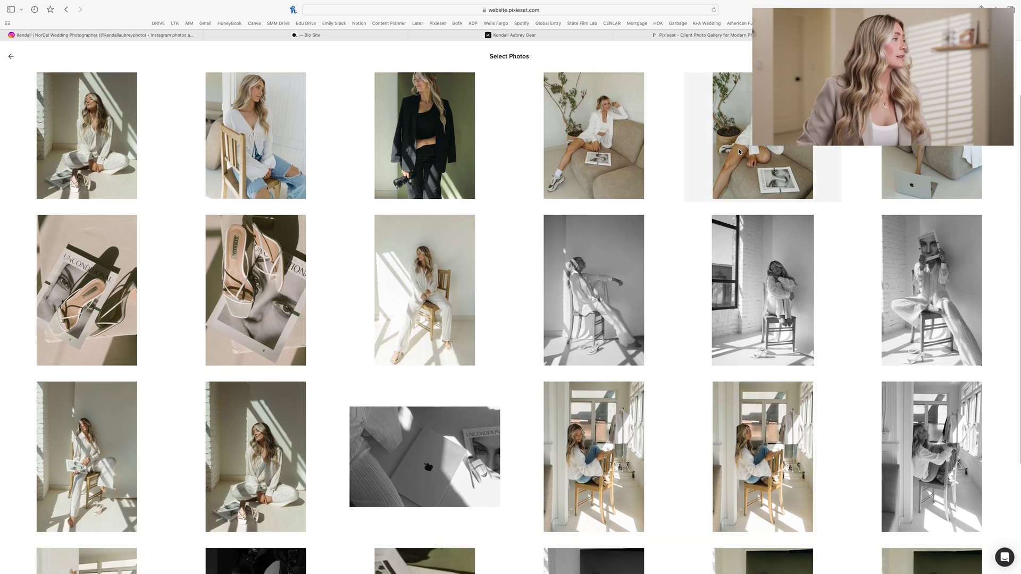
{"action": "scroll", "coordinate": [485, 260], "scroll_direction": "down", "scroll_amount": 2}
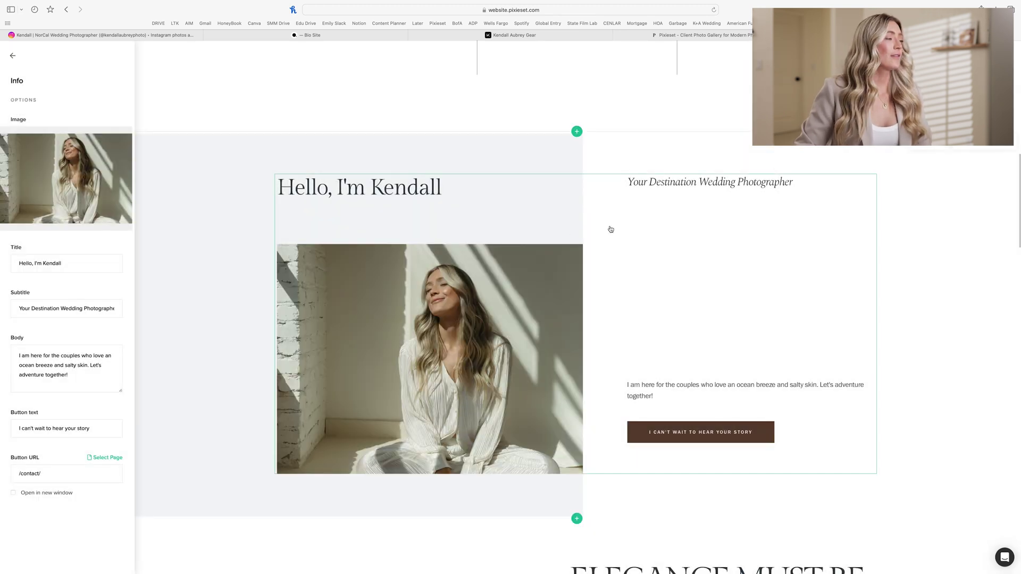
{"action": "scroll", "coordinate": [567, 234], "scroll_direction": "down", "scroll_amount": 5}
Step: Open the photo slider's client-gallery picker on the Photos collection
{"action": "scroll", "coordinate": [539, 210], "scroll_direction": "up", "scroll_amount": 15}
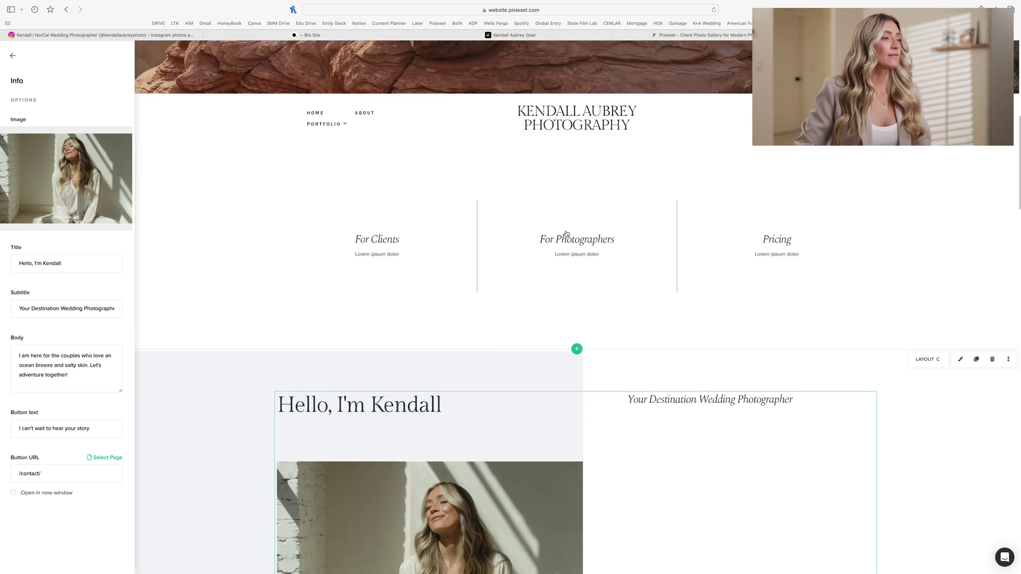
{"action": "scroll", "coordinate": [456, 290], "scroll_direction": "down", "scroll_amount": 10}
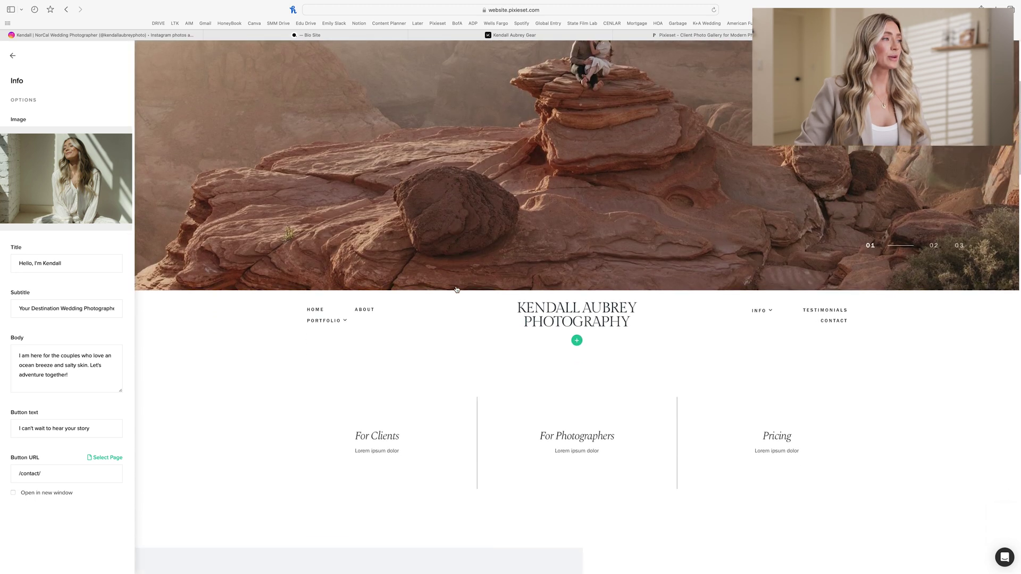
{"action": "scroll", "coordinate": [456, 289], "scroll_direction": "down", "scroll_amount": 5}
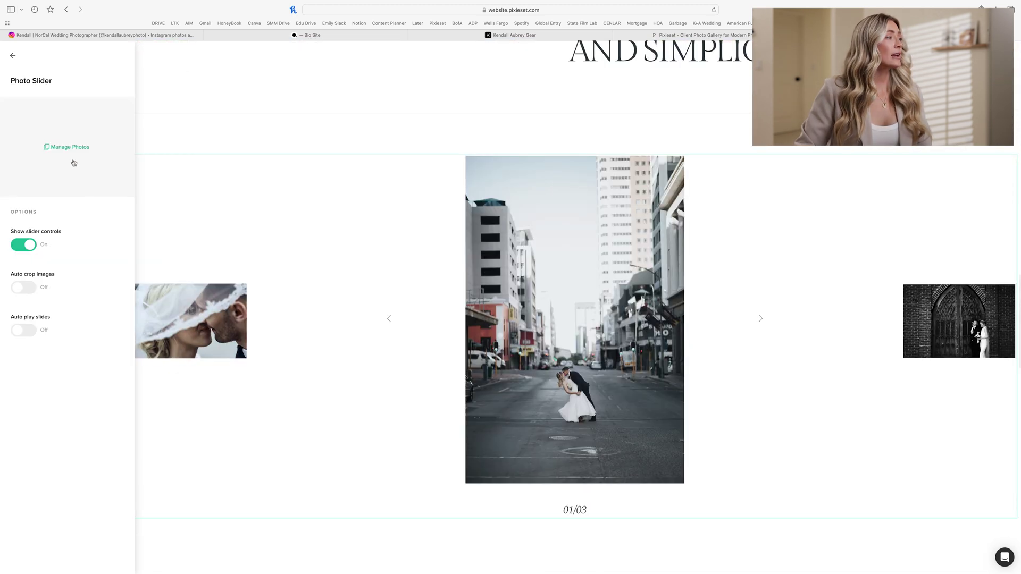
{"action": "left_click", "coordinate": [70, 146]}
{"action": "left_click", "coordinate": [151, 264]}
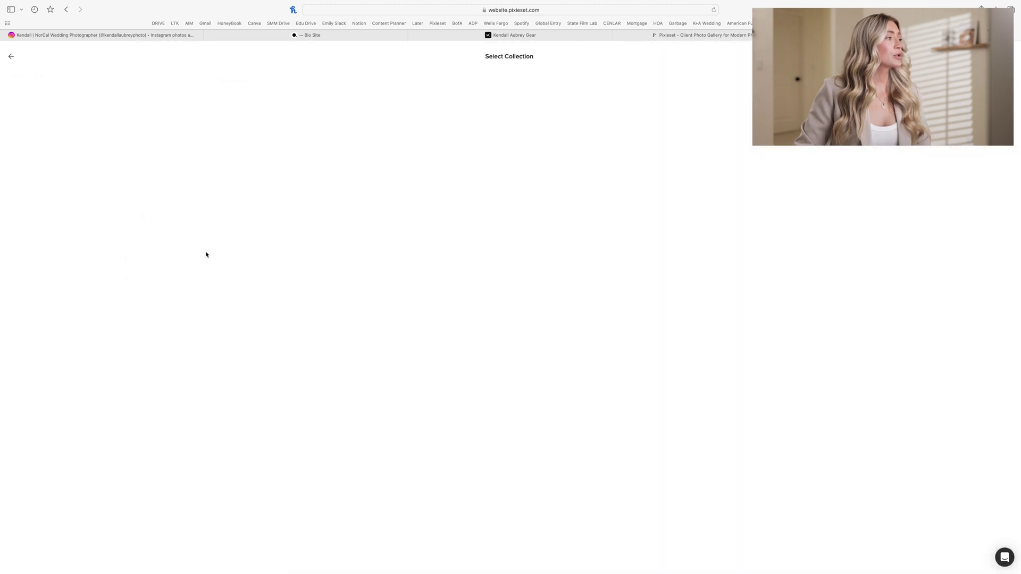
{"action": "left_click", "coordinate": [100, 155]}
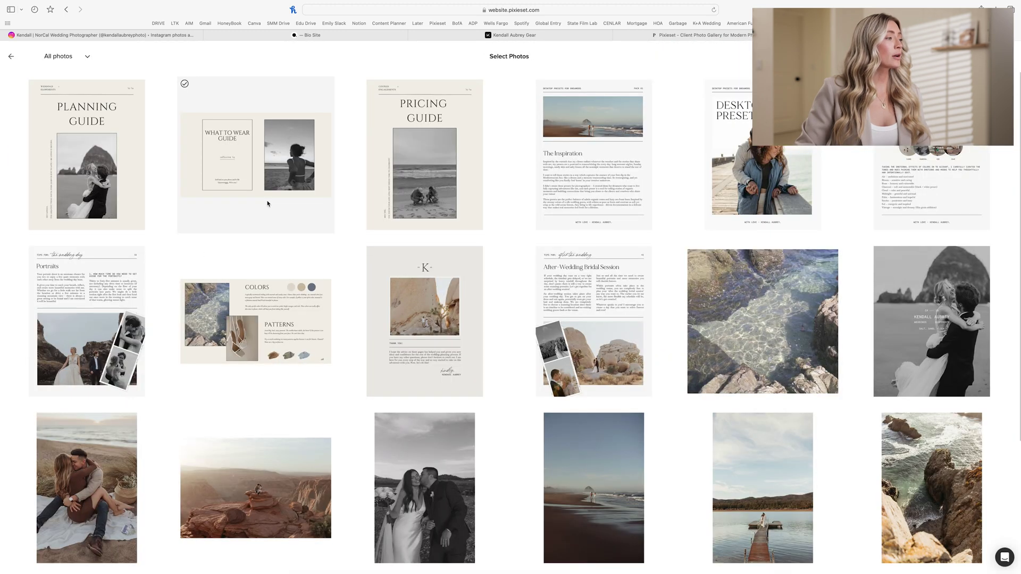
Step: Add the couple-on-blanket, golden-field, beach-walk and hat-couple photos to the slider
{"action": "scroll", "coordinate": [268, 204], "scroll_direction": "down", "scroll_amount": 6}
{"action": "left_click", "coordinate": [84, 194]}
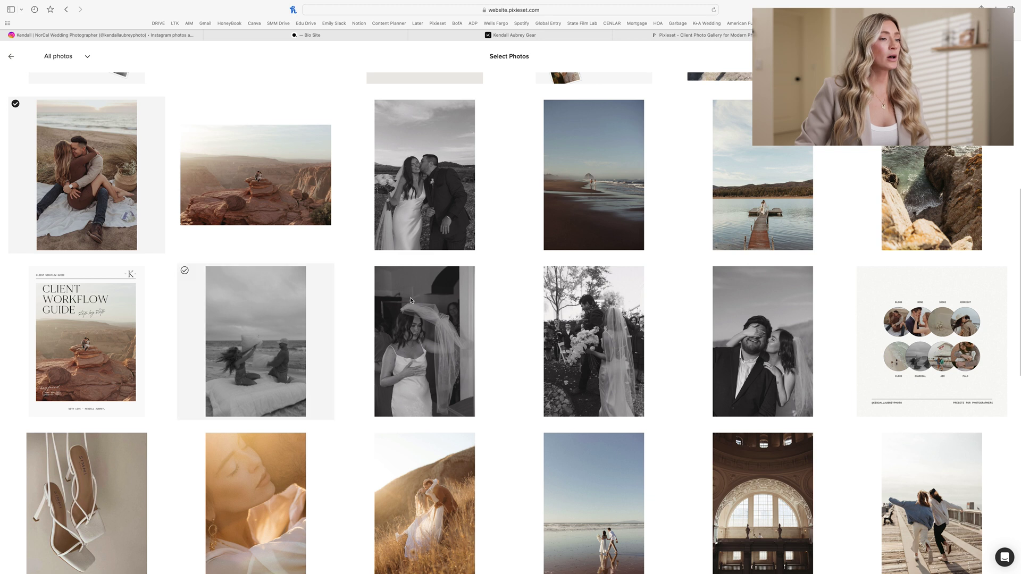
{"action": "scroll", "coordinate": [591, 340], "scroll_direction": "down", "scroll_amount": 4}
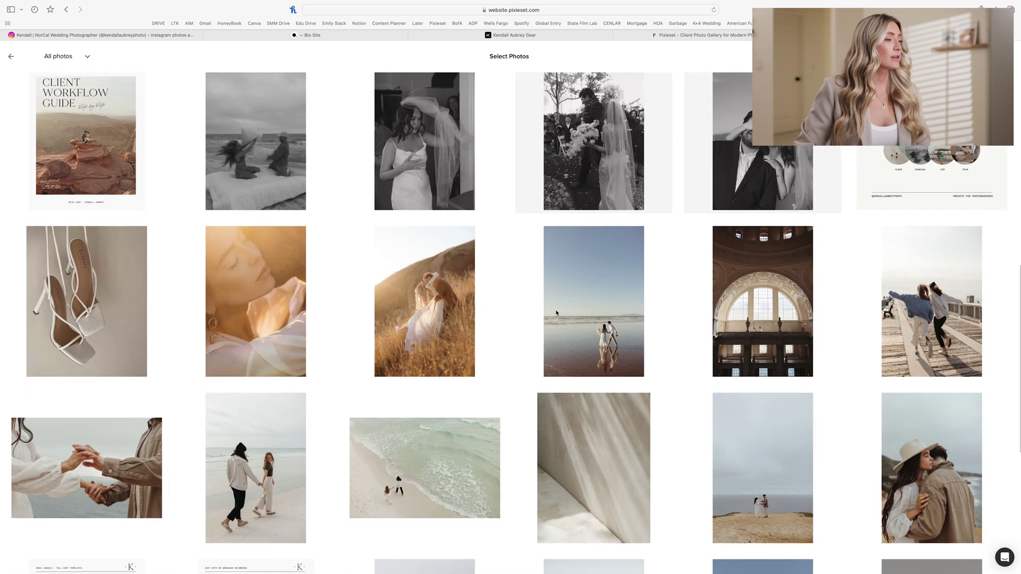
{"action": "left_click", "coordinate": [459, 320]}
{"action": "left_click", "coordinate": [628, 317]}
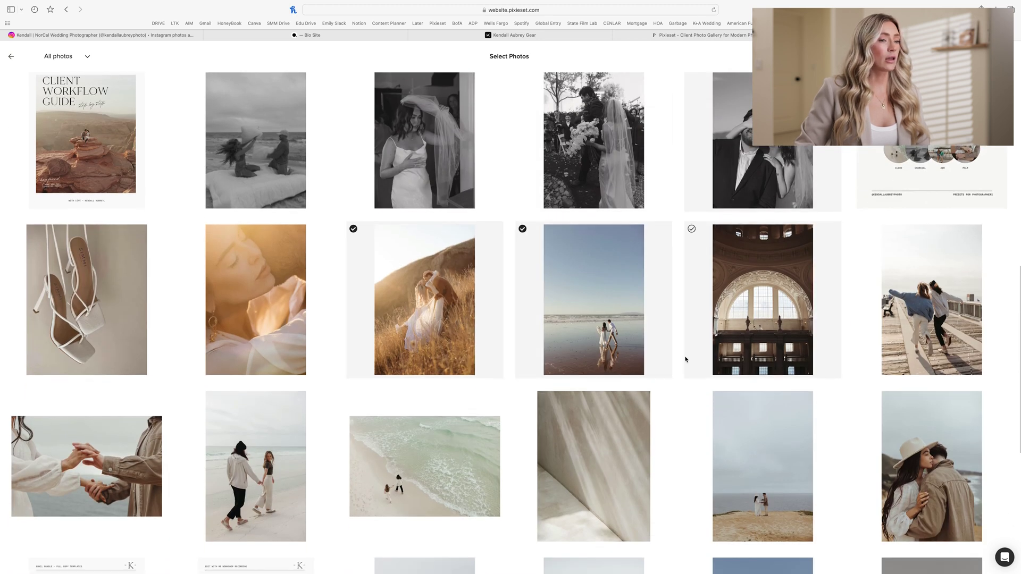
{"action": "scroll", "coordinate": [898, 368], "scroll_direction": "down", "scroll_amount": 2}
{"action": "left_click", "coordinate": [899, 369]}
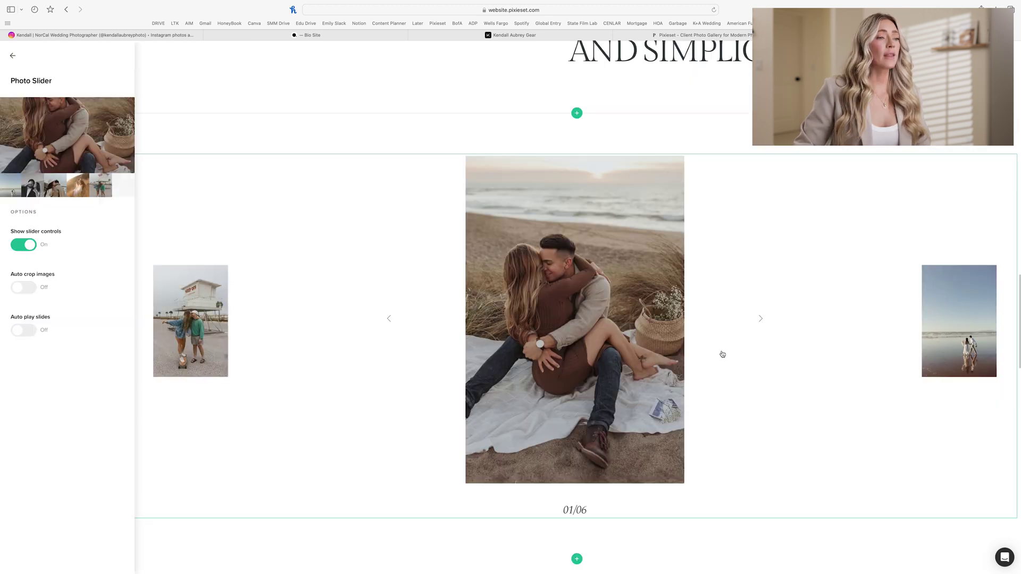
Step: Preview the photo slider by advancing it to the fourth photo
{"action": "left_click", "coordinate": [761, 320]}
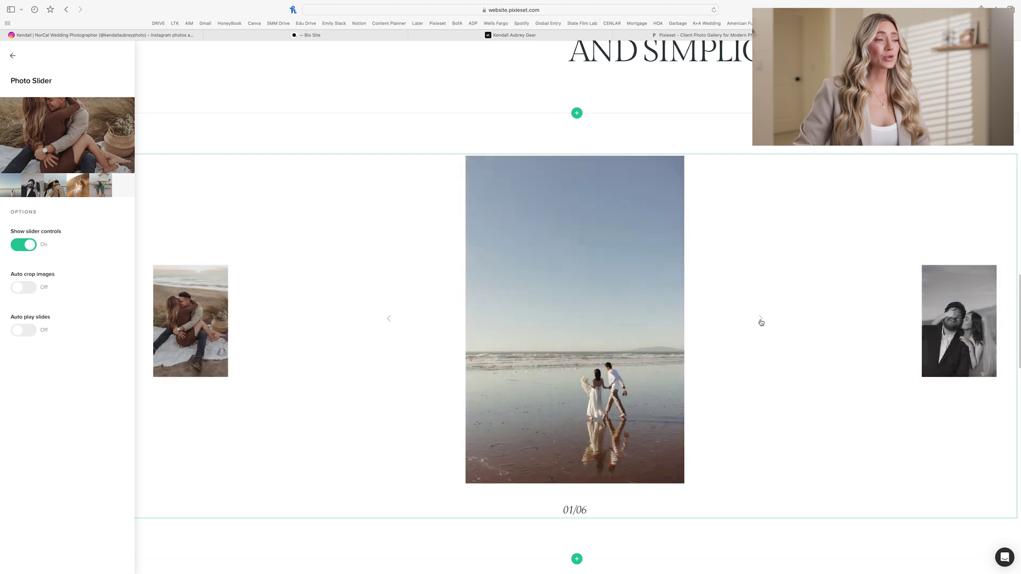
{"action": "left_click", "coordinate": [761, 320]}
{"action": "left_click", "coordinate": [761, 319]}
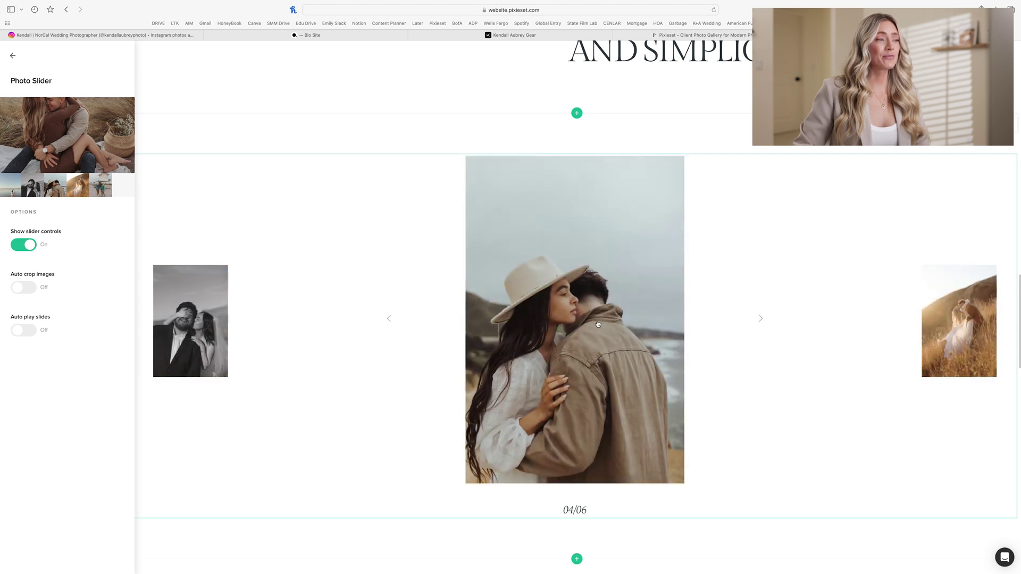
Step: Delete the standalone SEE MY WORK button section below the slider
{"action": "scroll", "coordinate": [598, 324], "scroll_direction": "down", "scroll_amount": 2}
{"action": "scroll", "coordinate": [598, 324], "scroll_direction": "down", "scroll_amount": 5}
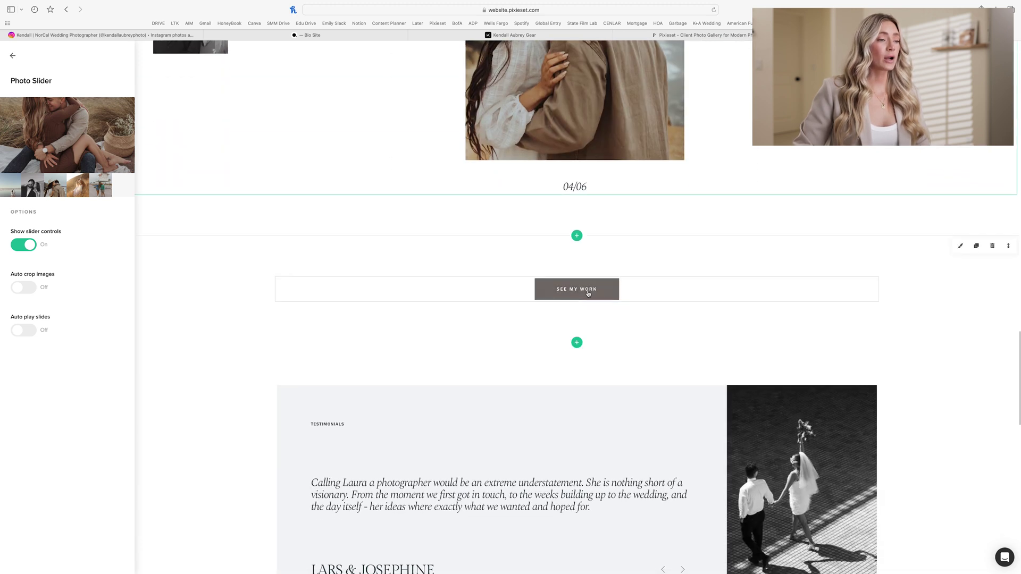
{"action": "scroll", "coordinate": [585, 277], "scroll_direction": "down", "scroll_amount": 2}
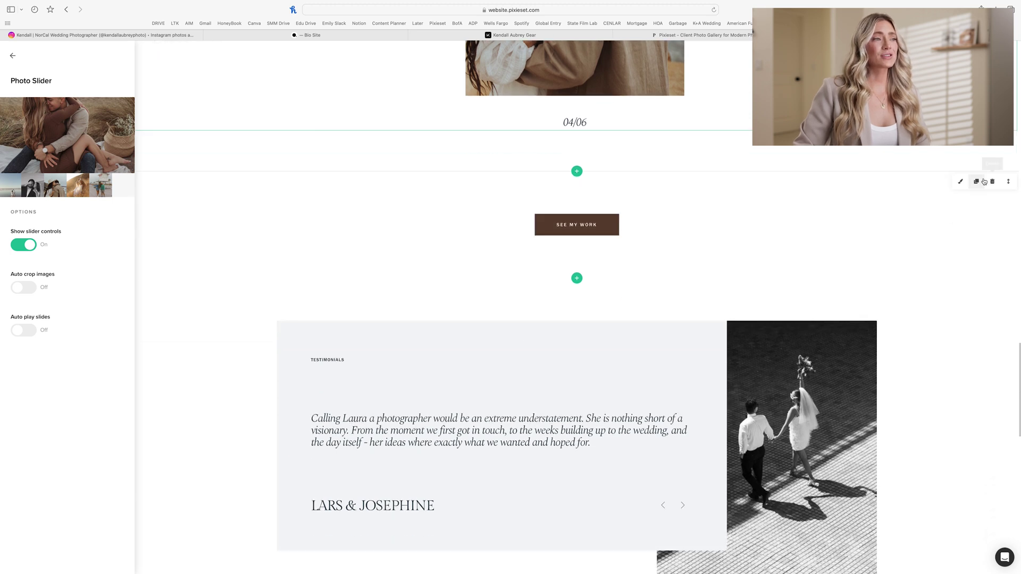
{"action": "left_click", "coordinate": [993, 183]}
{"action": "key", "text": "Return"}
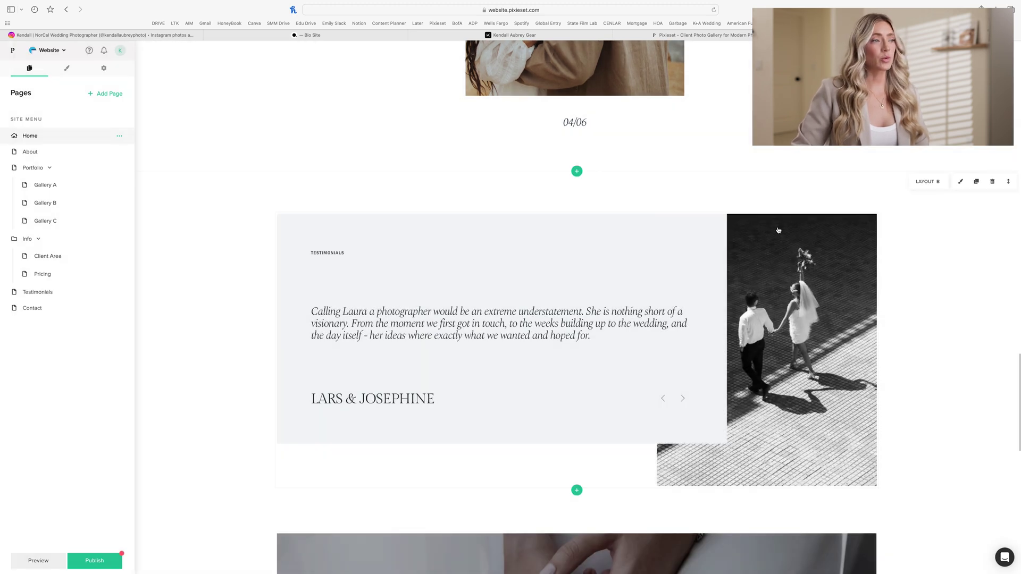
{"action": "scroll", "coordinate": [393, 228], "scroll_direction": "down", "scroll_amount": 10}
Step: Point the banner's GET IN TOUCH button at the Contact page (/contact/) and start choosing a gallery image
{"action": "left_click", "coordinate": [390, 229]}
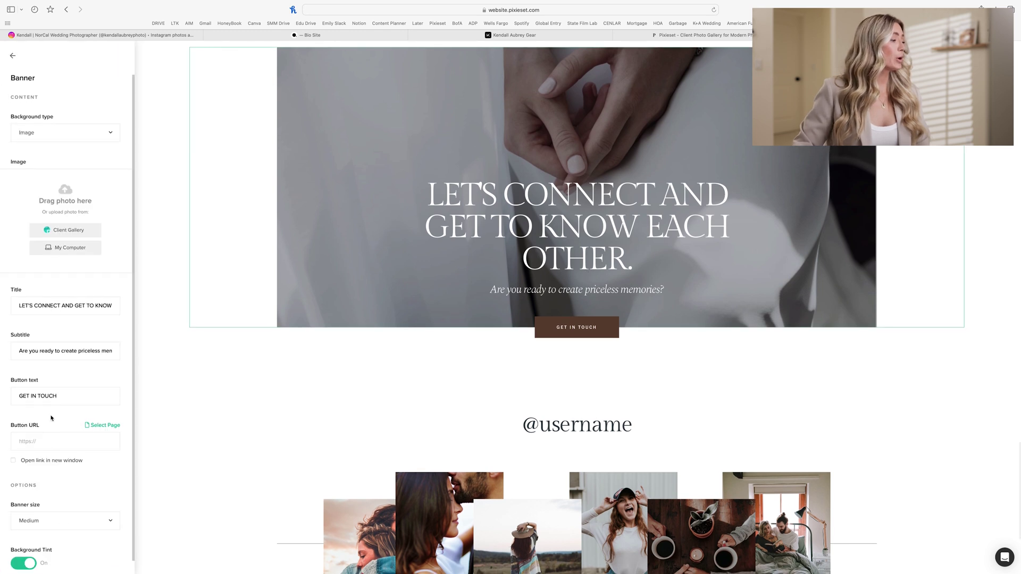
{"action": "scroll", "coordinate": [56, 453], "scroll_direction": "down", "scroll_amount": 1}
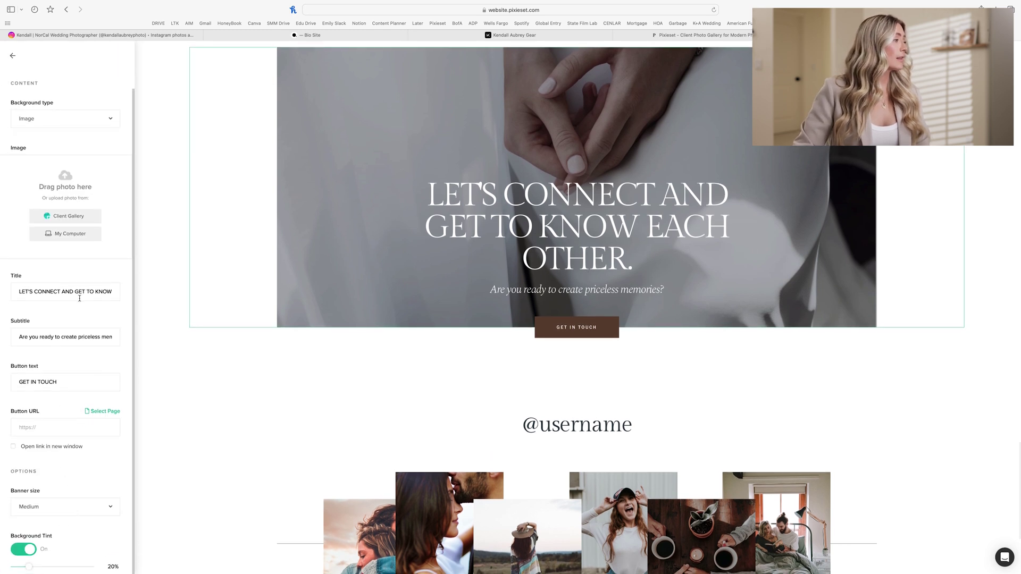
{"action": "left_click", "coordinate": [103, 413]}
{"action": "scroll", "coordinate": [171, 478], "scroll_direction": "down", "scroll_amount": 3}
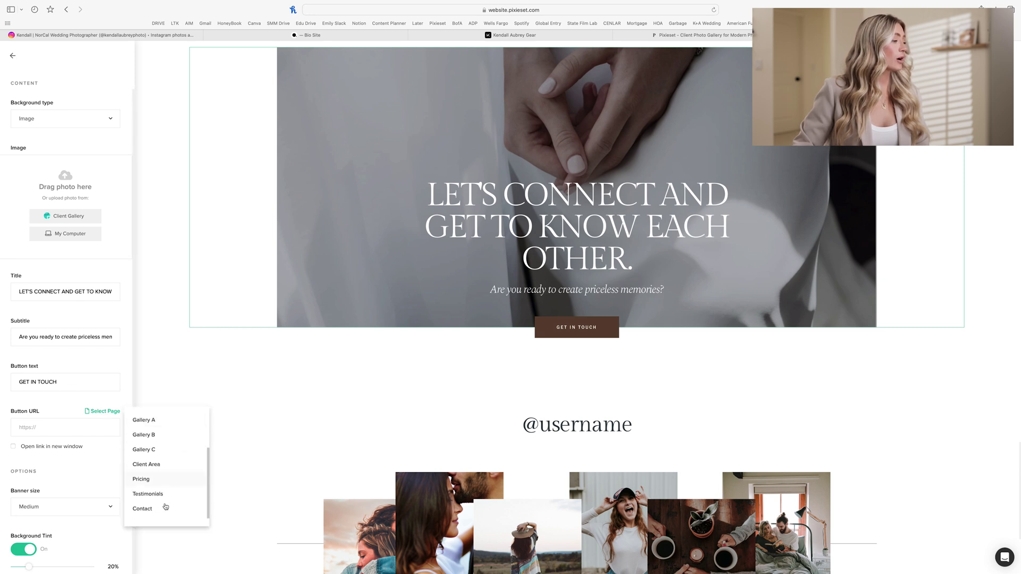
{"action": "left_click", "coordinate": [159, 511]}
{"action": "scroll", "coordinate": [75, 373], "scroll_direction": "up", "scroll_amount": 1}
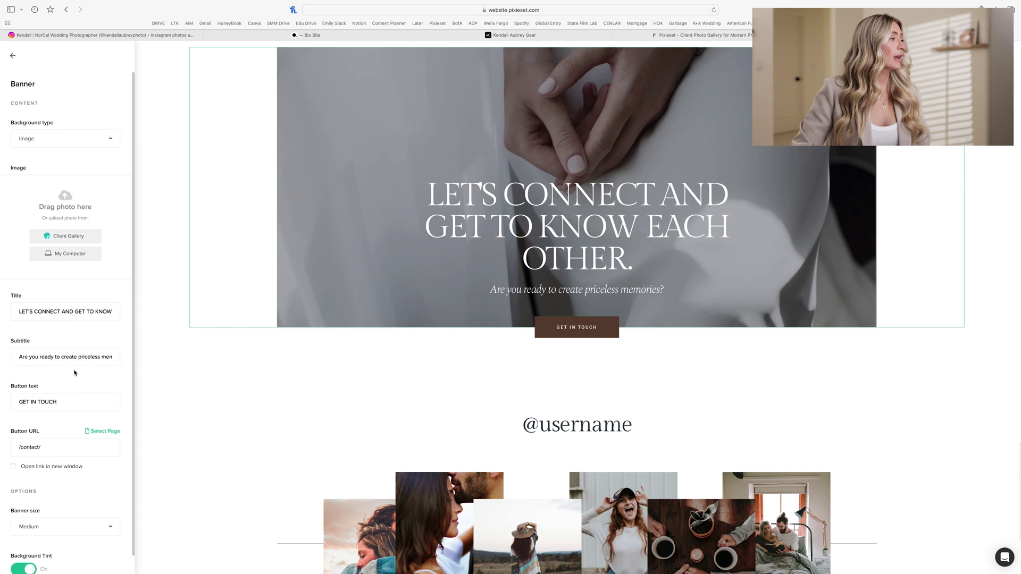
{"action": "left_click", "coordinate": [68, 235]}
Step: Use the close-up couple-kissing photo from the Branding collection as the LET'S CONNECT background
{"action": "left_click", "coordinate": [200, 129]}
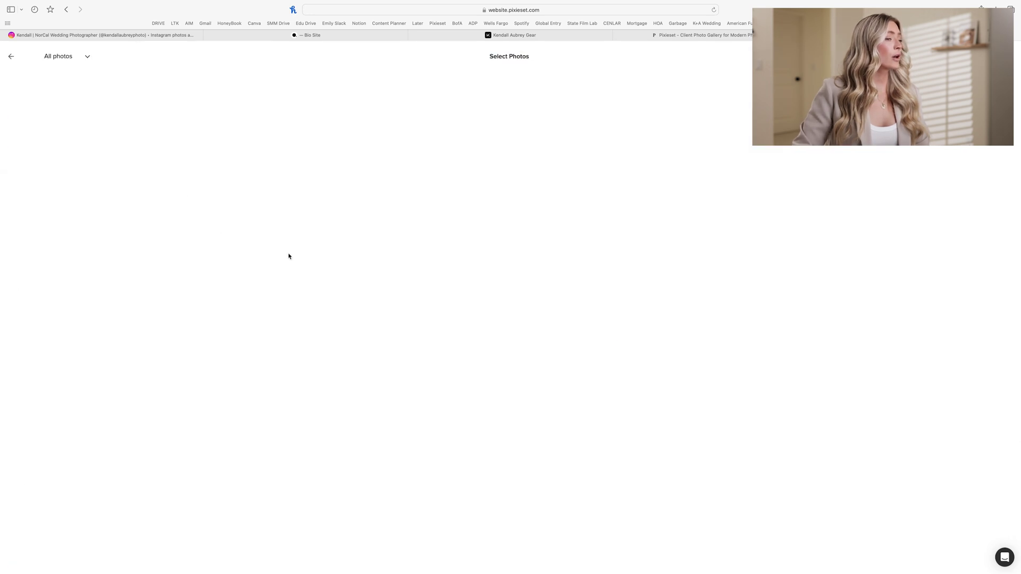
{"action": "scroll", "coordinate": [397, 283], "scroll_direction": "down", "scroll_amount": 6}
{"action": "scroll", "coordinate": [398, 286], "scroll_direction": "down", "scroll_amount": 12}
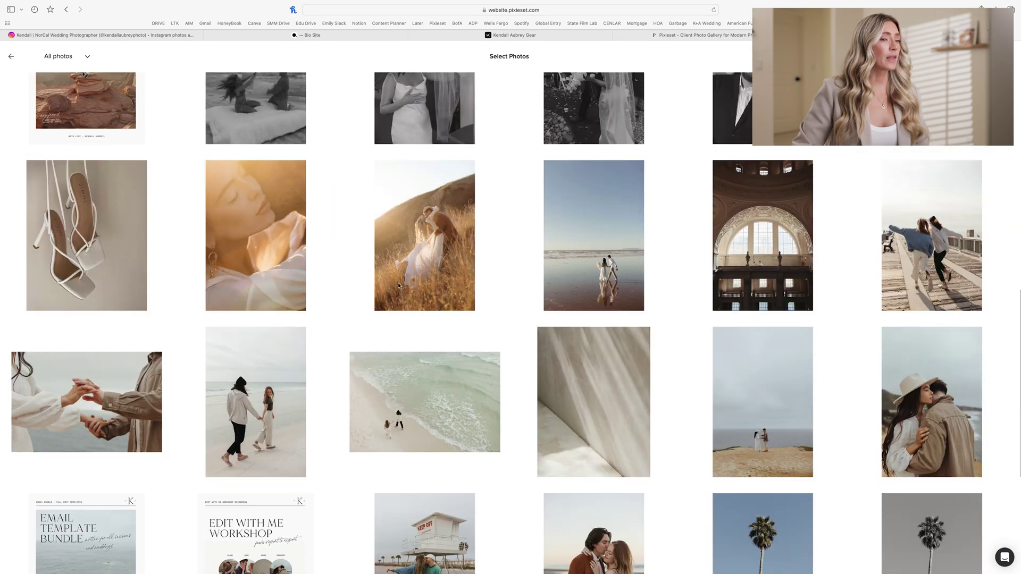
{"action": "scroll", "coordinate": [398, 286], "scroll_direction": "down", "scroll_amount": 10}
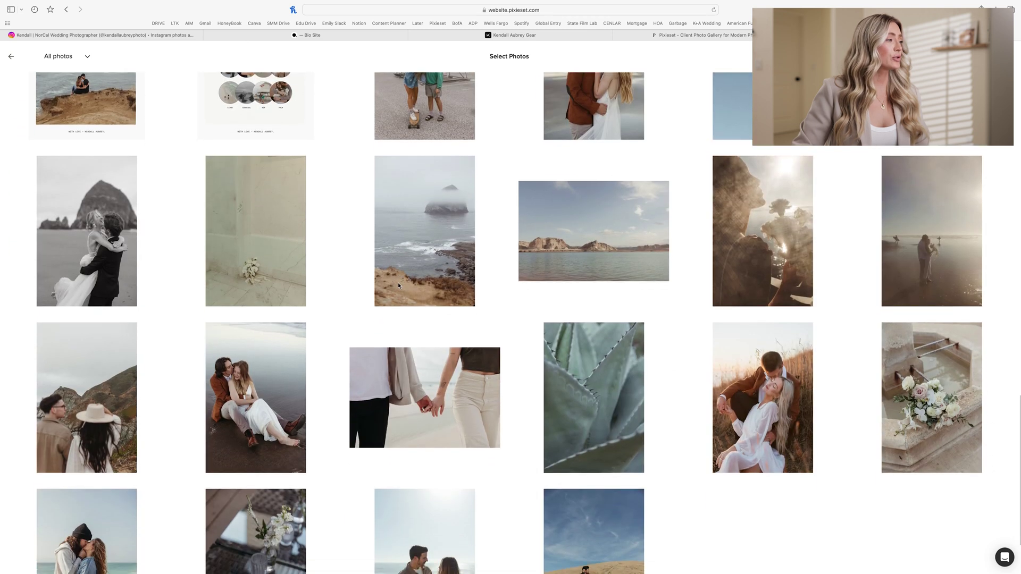
{"action": "scroll", "coordinate": [398, 286], "scroll_direction": "down", "scroll_amount": 10}
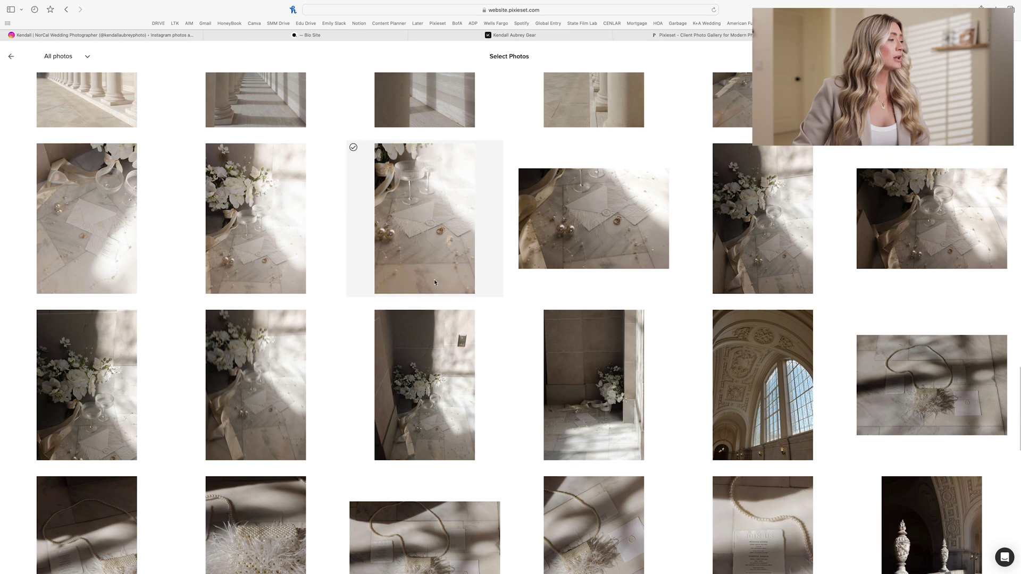
{"action": "scroll", "coordinate": [493, 277], "scroll_direction": "up", "scroll_amount": 20}
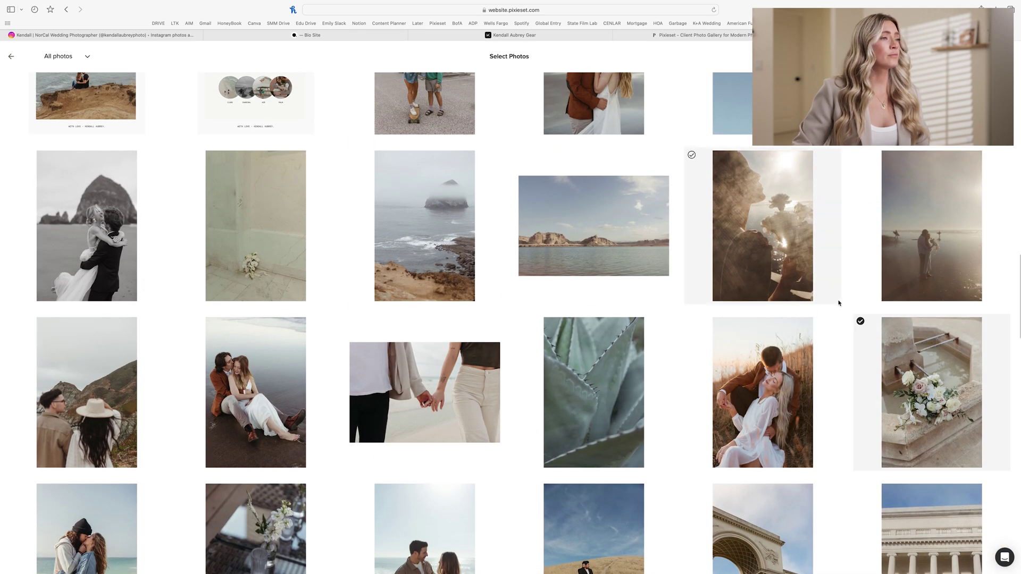
{"action": "scroll", "coordinate": [837, 297], "scroll_direction": "up", "scroll_amount": 4}
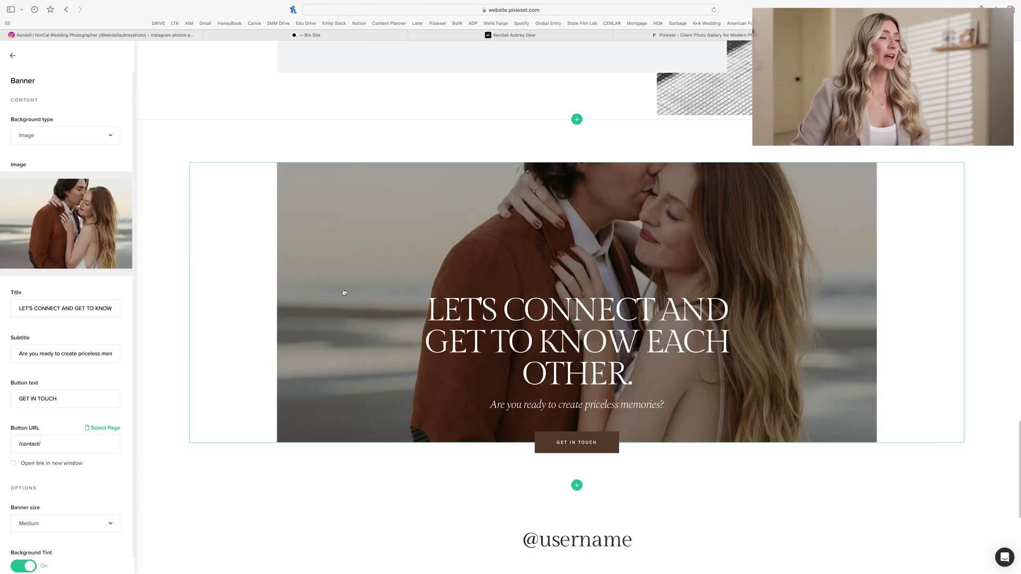
{"action": "scroll", "coordinate": [339, 289], "scroll_direction": "up", "scroll_amount": 5}
Step: Set the first testimonial client's photo to the hand-in-hand beach walk from the gallery
{"action": "left_click", "coordinate": [339, 287]}
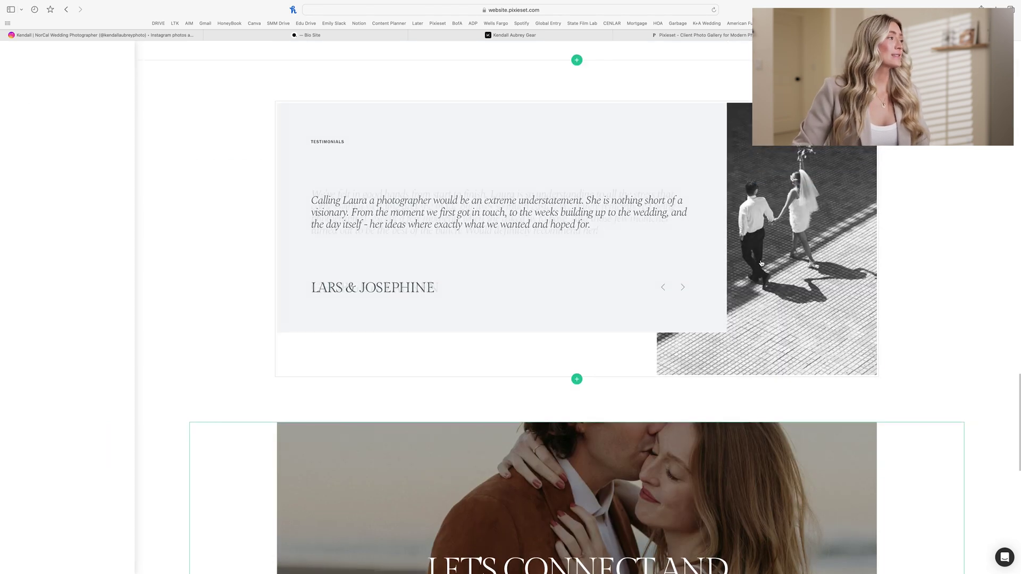
{"action": "left_click", "coordinate": [62, 149]}
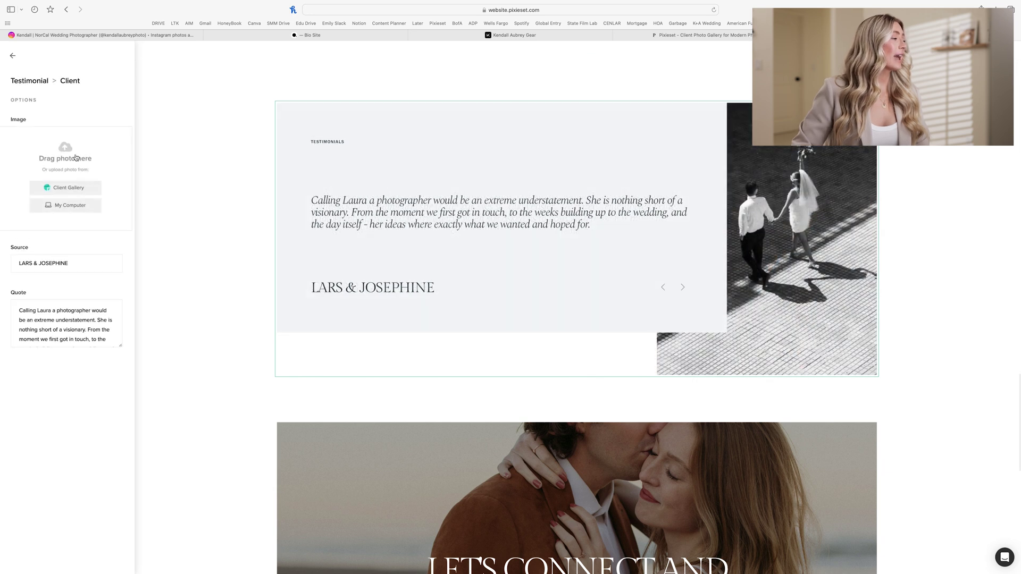
{"action": "left_click", "coordinate": [65, 188]}
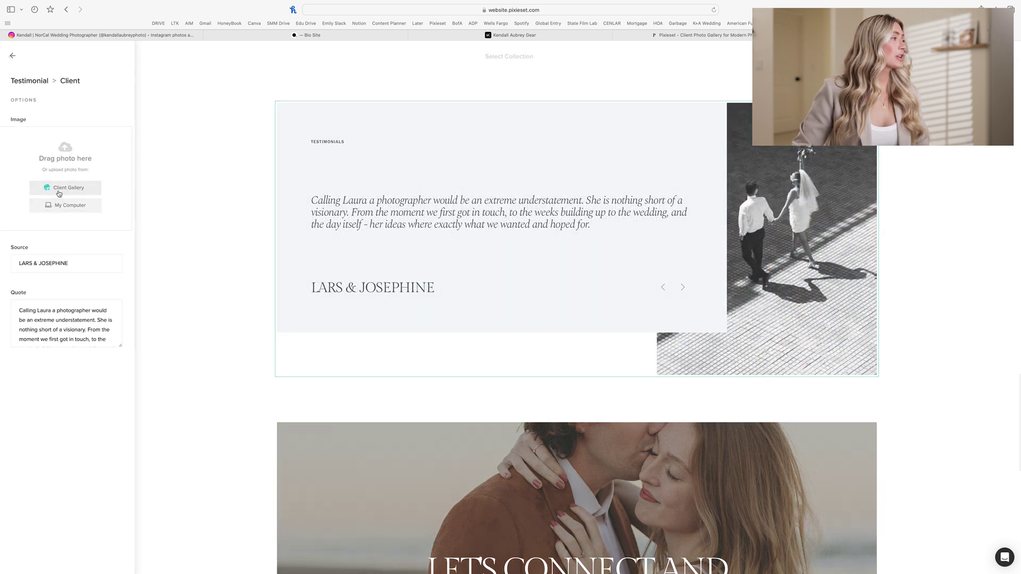
{"action": "left_click", "coordinate": [255, 138]}
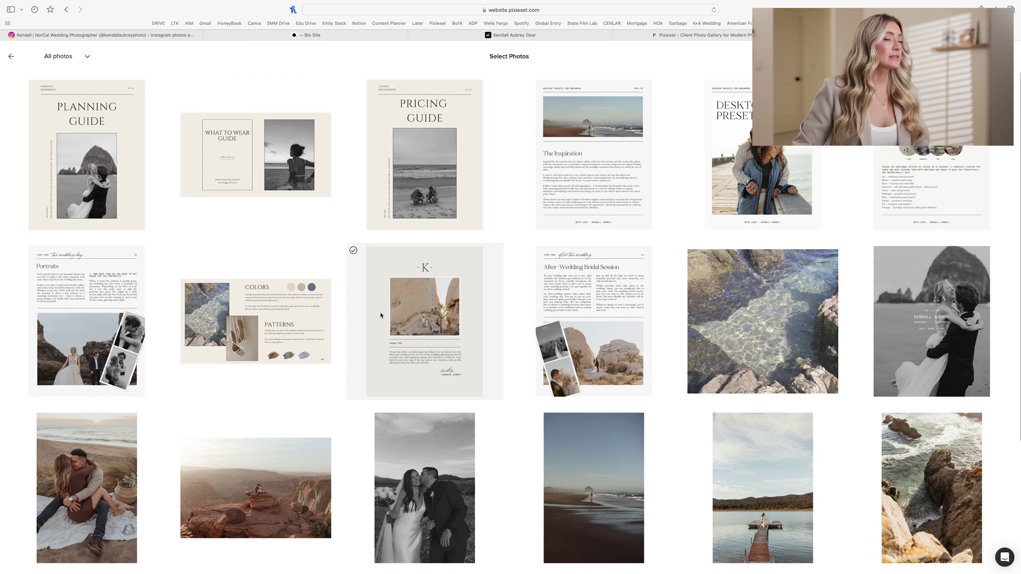
{"action": "scroll", "coordinate": [380, 316], "scroll_direction": "down", "scroll_amount": 6}
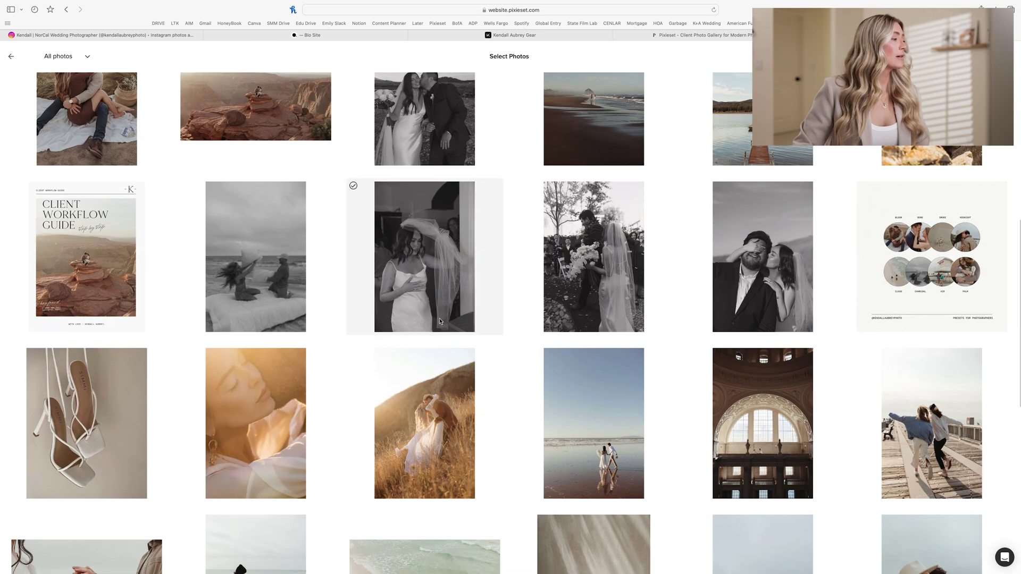
{"action": "scroll", "coordinate": [403, 269], "scroll_direction": "down", "scroll_amount": 4}
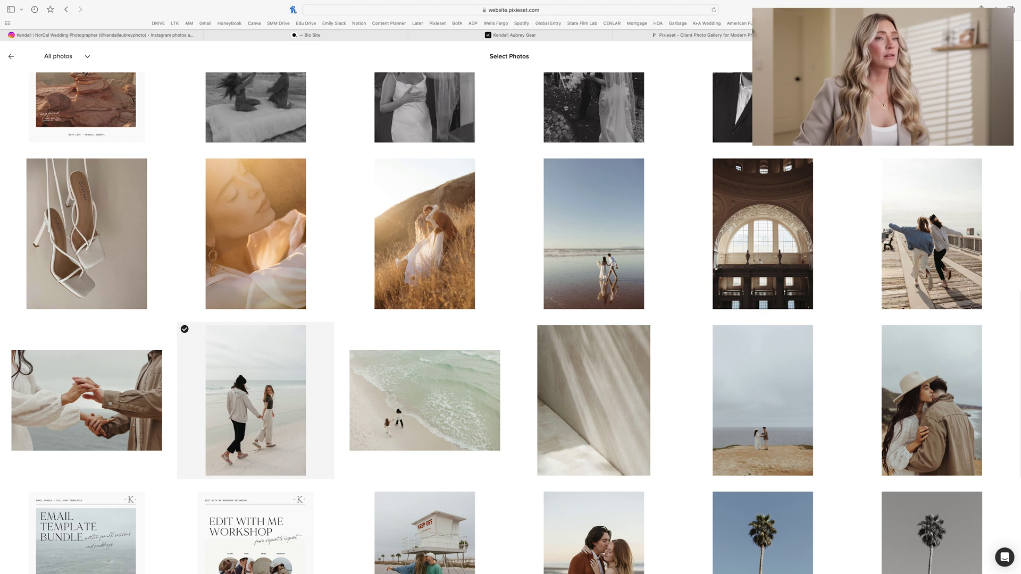
{"action": "left_click", "coordinate": [304, 372]}
Step: Delete the second and third testimonial clients, leaving only the first
{"action": "left_click", "coordinate": [104, 166]}
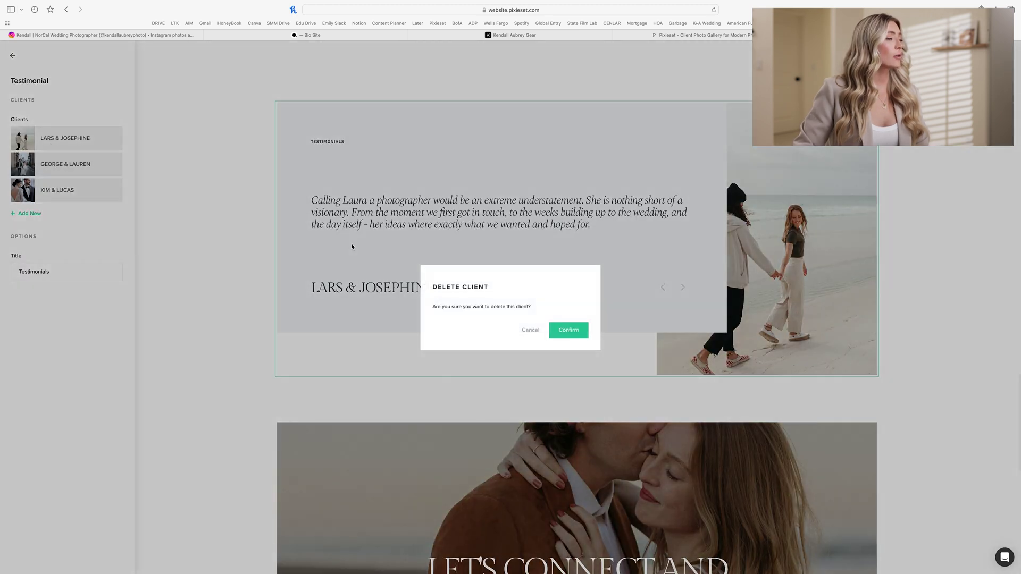
{"action": "left_click", "coordinate": [562, 337]}
{"action": "left_click", "coordinate": [107, 164]}
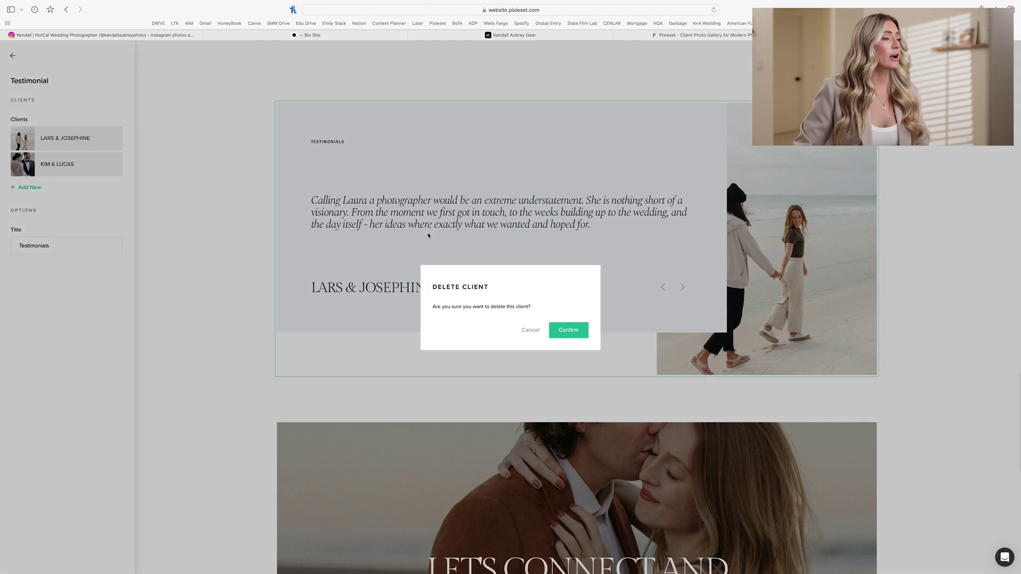
{"action": "left_click", "coordinate": [573, 339]}
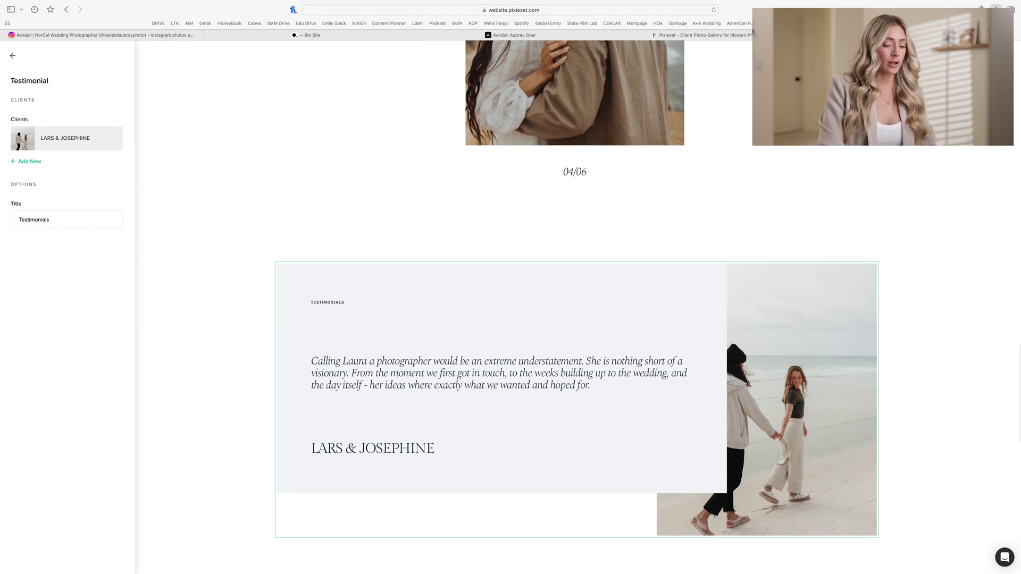
{"action": "key", "text": "super+t"}
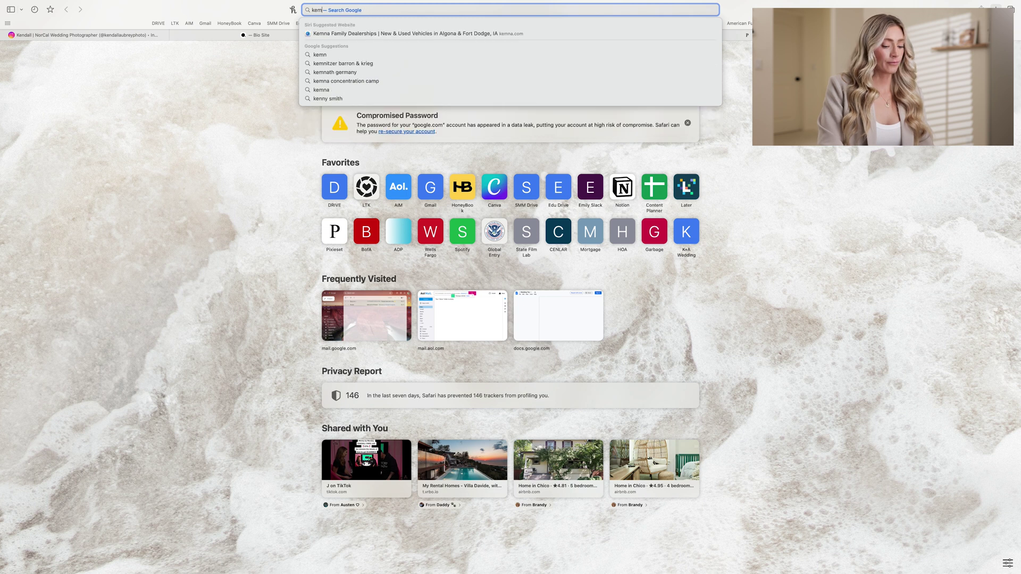
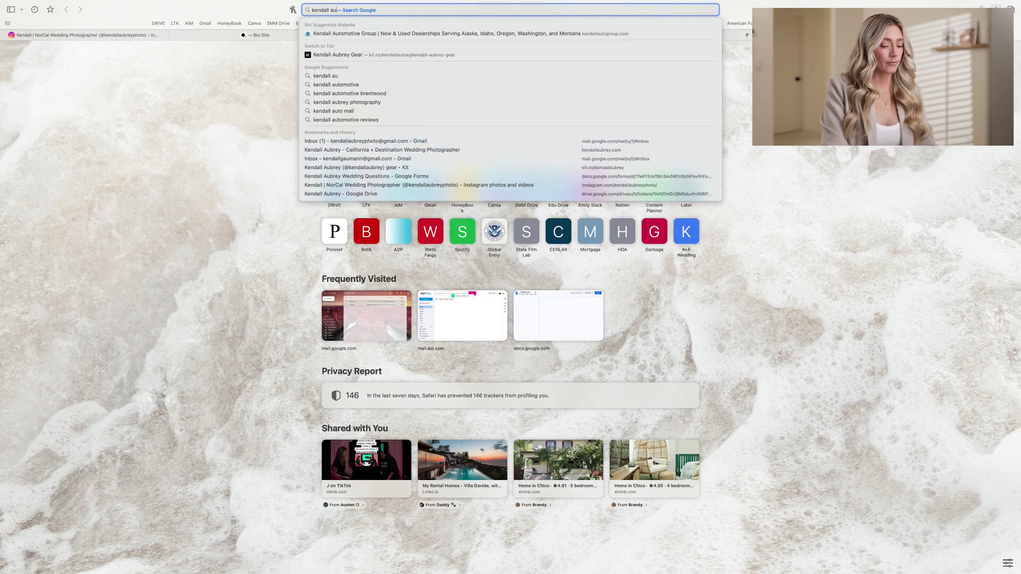
Step: Search Google for the photographer's name
{"action": "key", "text": "Return"}
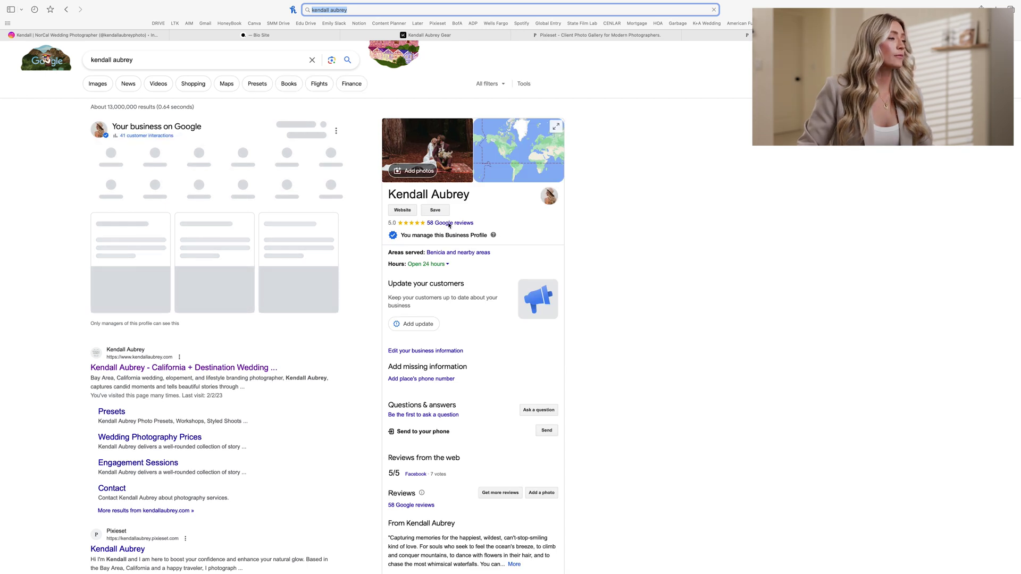
Step: Open her 58 Google reviews and select the full text of the second review
{"action": "left_click", "coordinate": [448, 224]}
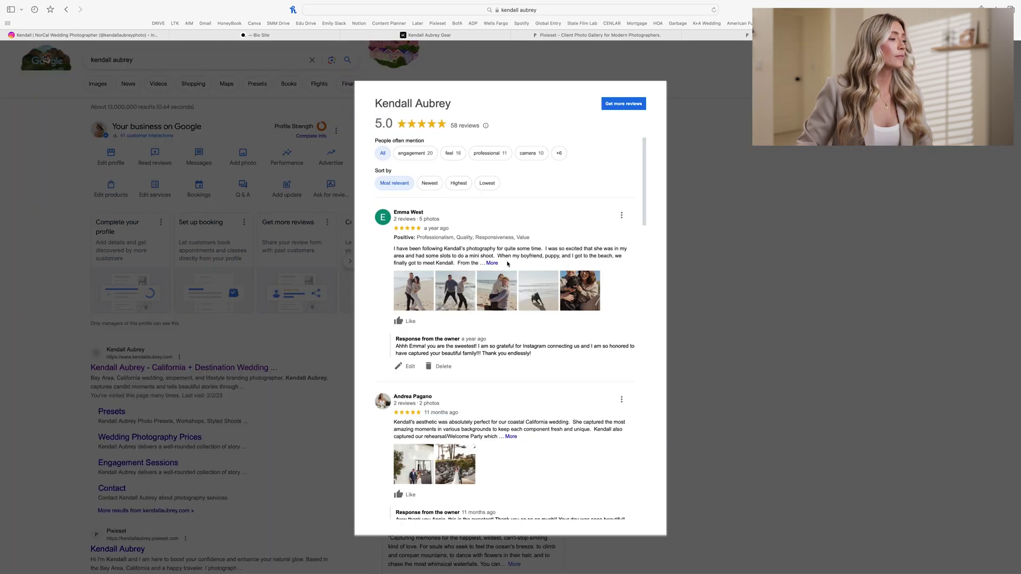
{"action": "left_click", "coordinate": [512, 438]}
{"action": "scroll", "coordinate": [543, 437], "scroll_direction": "down", "scroll_amount": 1}
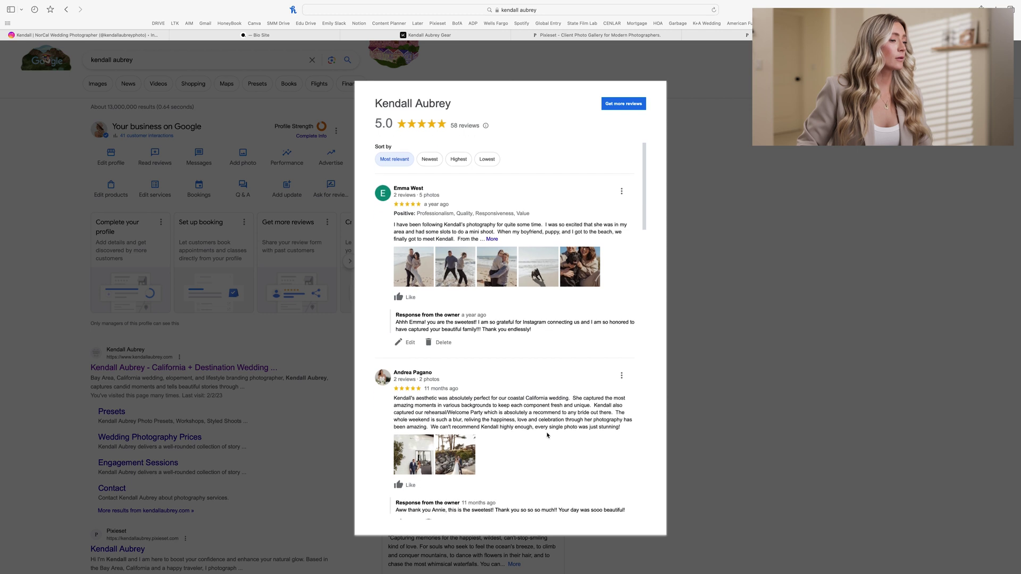
{"action": "left_click_drag", "start_coordinate": [627, 430], "coordinate": [392, 401]}
{"action": "key", "text": "super+c"}
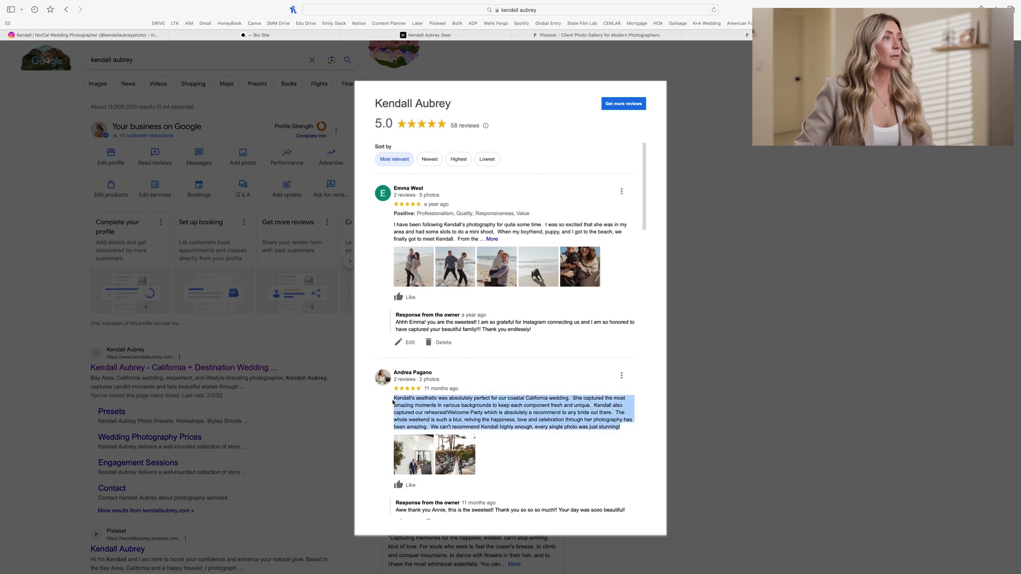
Step: Paste the copied Google review as the testimonial quote and credit it to the reviewing couple
{"action": "left_click", "coordinate": [718, 35]}
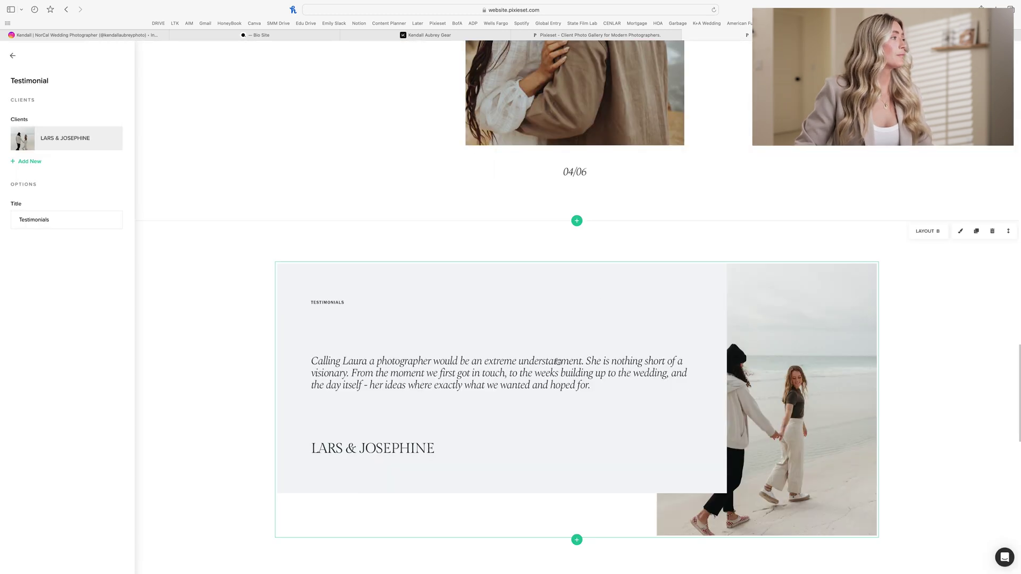
{"action": "left_click", "coordinate": [65, 140]}
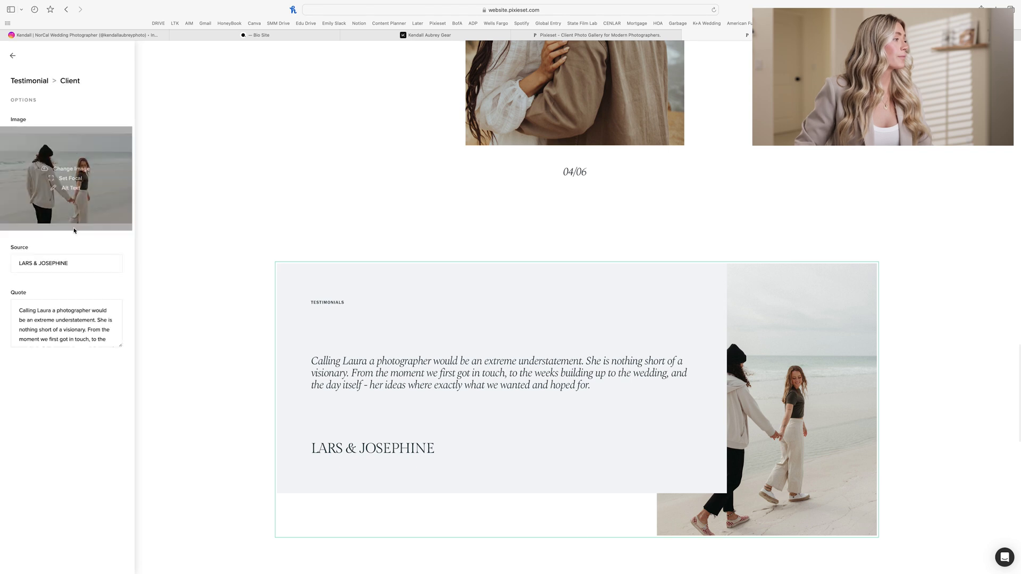
{"action": "left_click", "coordinate": [61, 338]}
{"action": "key", "text": "super+a"}
{"action": "key", "text": "super+v"}
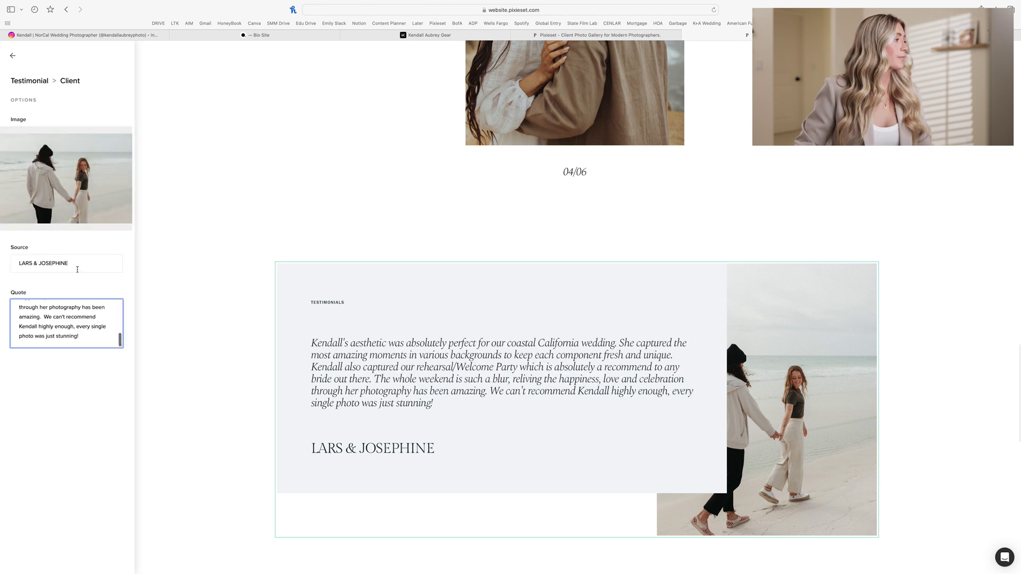
{"action": "left_click", "coordinate": [81, 265]}
{"action": "key", "text": "super+a"}
{"action": "type", "text": "An"}
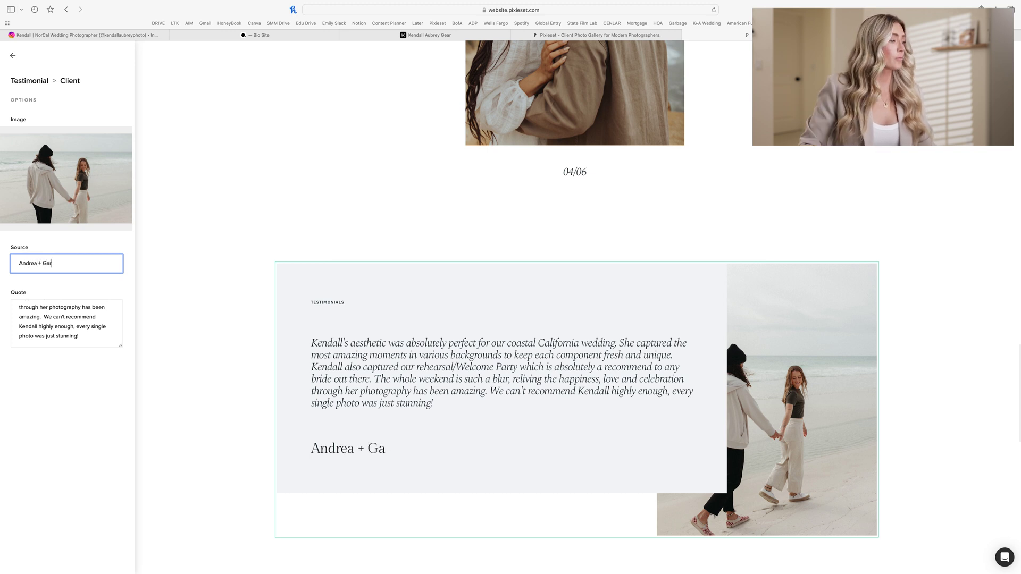
{"action": "type", "text": "drea + Gary"}
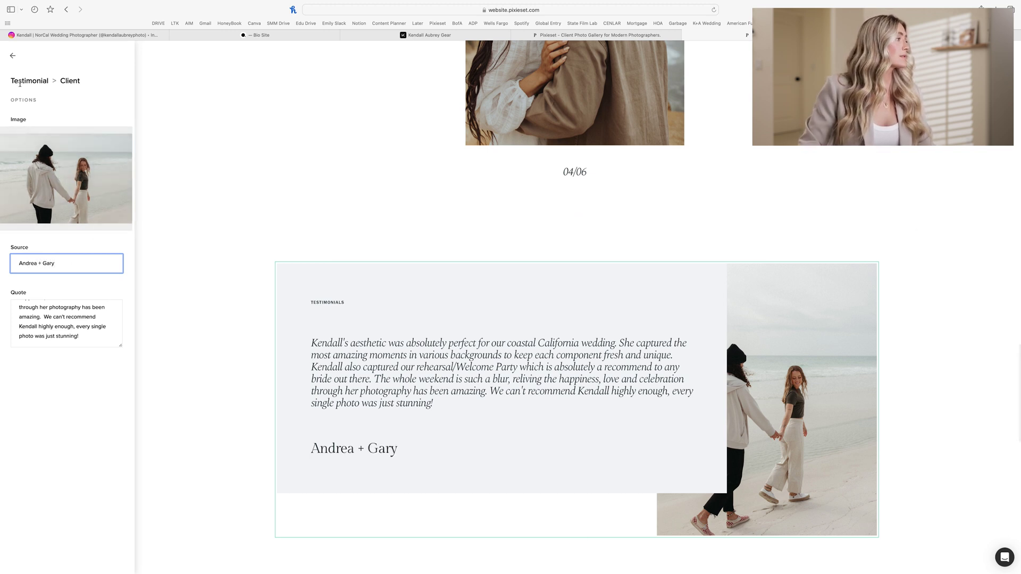
Step: Retitle the testimonial section from Testimonials to 'Reviews'
{"action": "left_click", "coordinate": [14, 60]}
{"action": "double_click", "coordinate": [40, 218]}
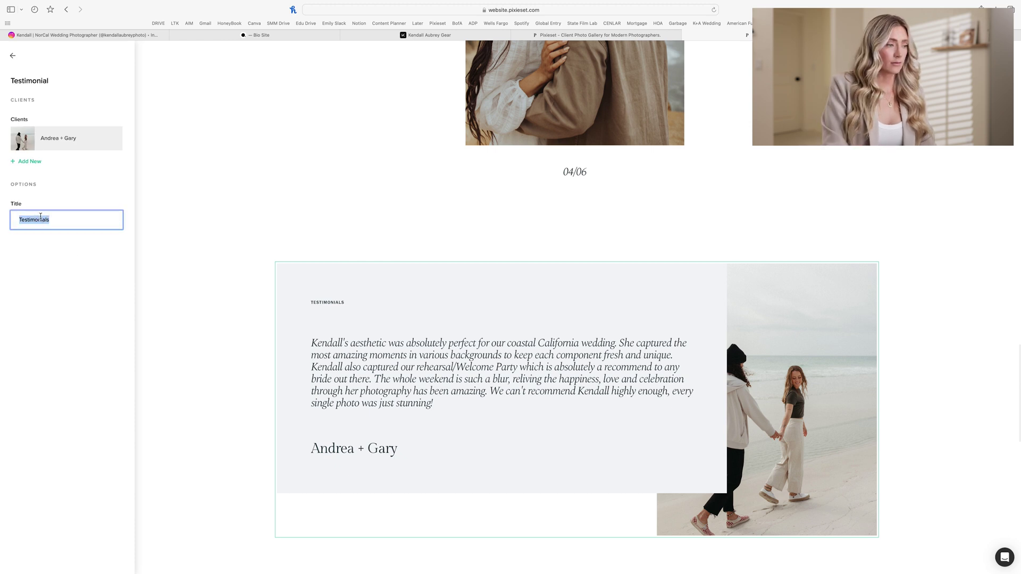
{"action": "type", "text": "Re"}
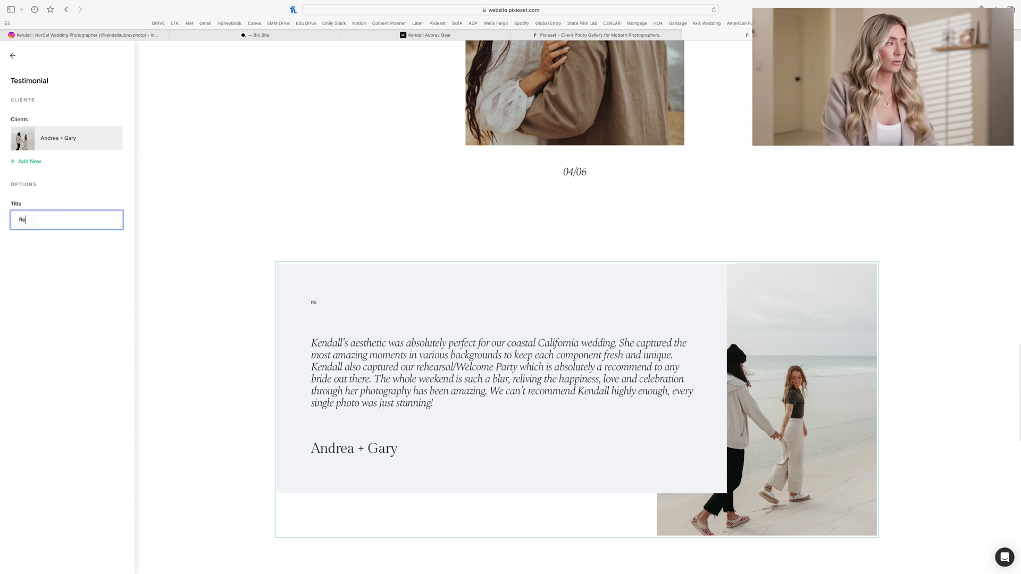
{"action": "type", "text": "views"}
{"action": "left_click", "coordinate": [230, 232]}
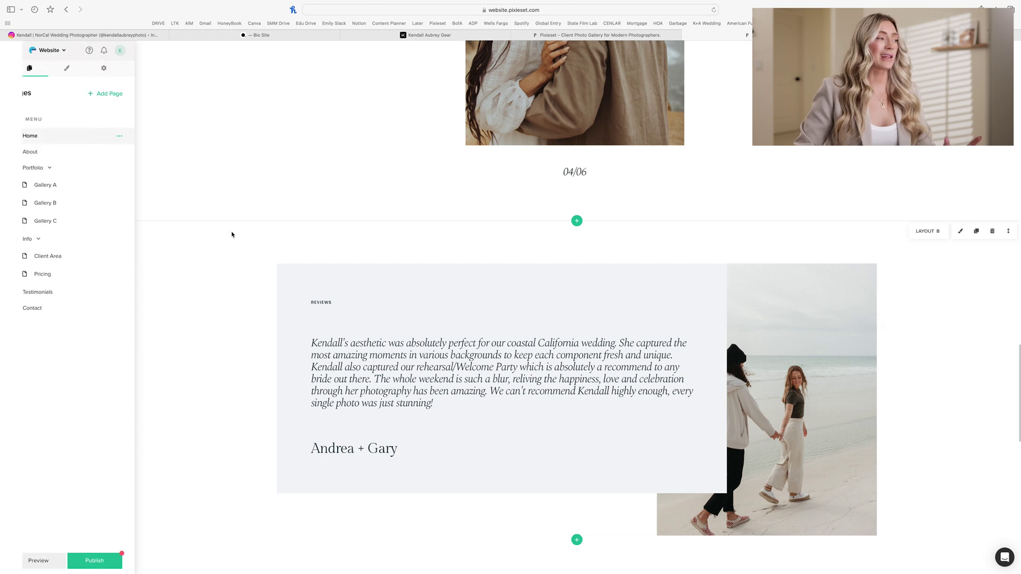
Step: Credit the quote block to the photographer and change its text to 'It's all about that real love stuff.'
{"action": "scroll", "coordinate": [430, 276], "scroll_direction": "up", "scroll_amount": 10}
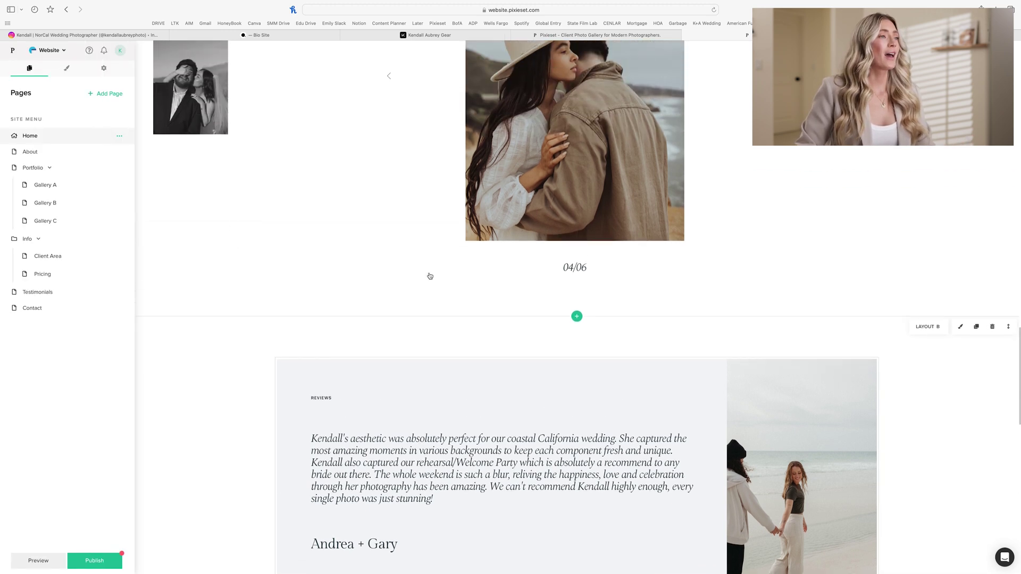
{"action": "scroll", "coordinate": [429, 276], "scroll_direction": "up", "scroll_amount": 2}
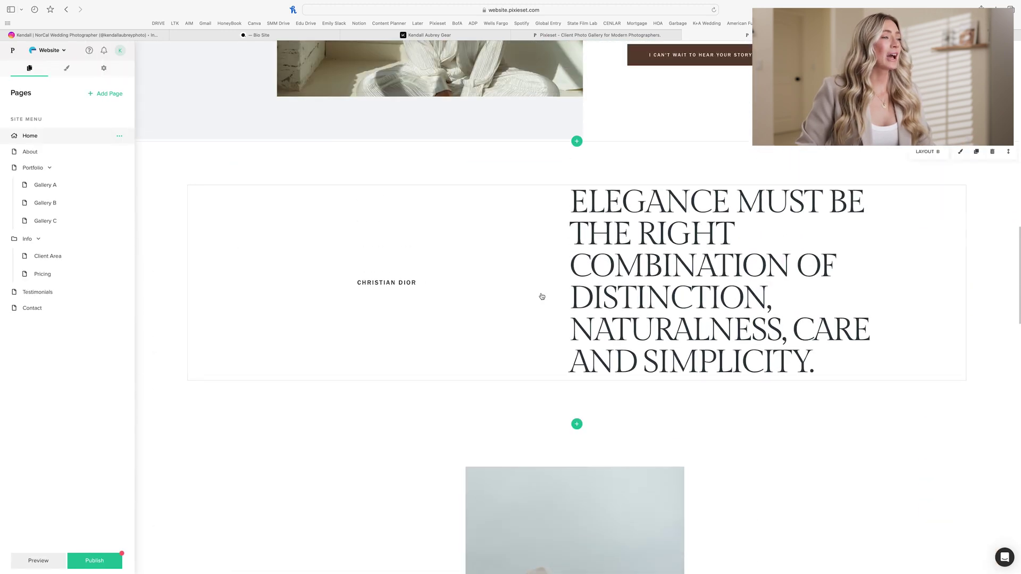
{"action": "left_click", "coordinate": [525, 290]}
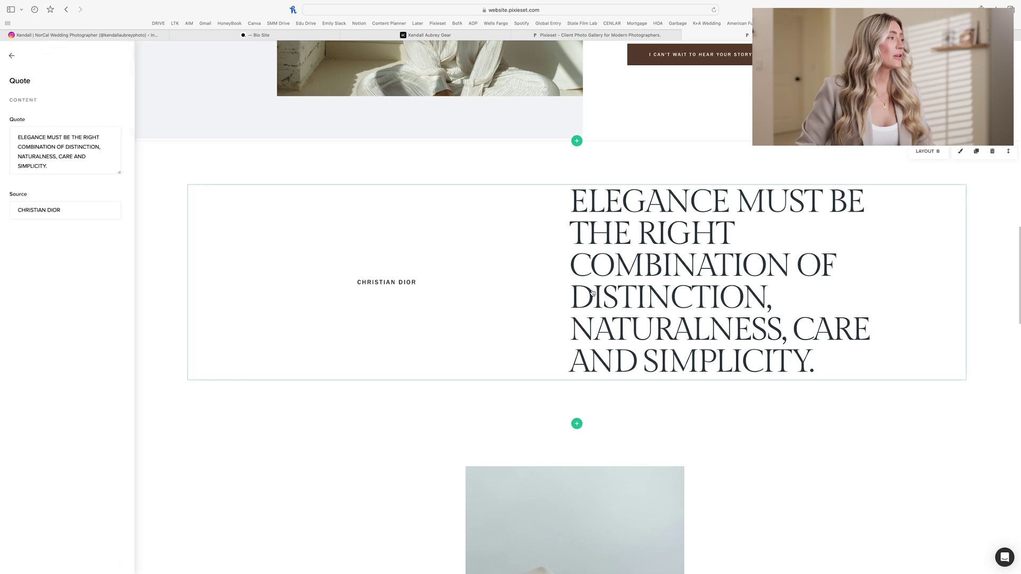
{"action": "triple_click", "coordinate": [59, 210]}
{"action": "type", "text": "Kn"}
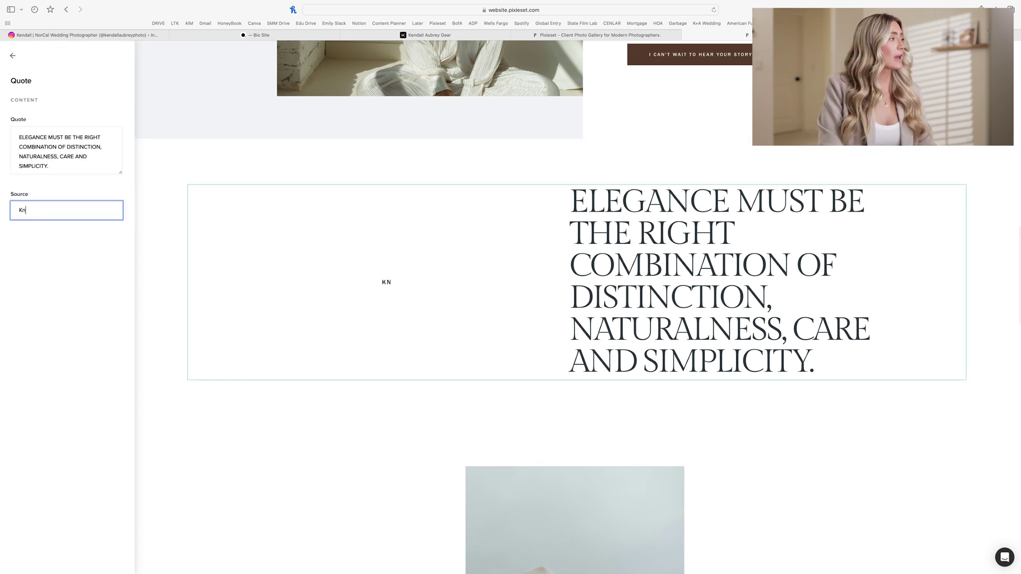
{"action": "key", "text": "BackSpace"}
{"action": "key", "text": "BackSpace"}
{"action": "key", "text": "BackSpace"}
{"action": "key", "text": "BackSpace"}
{"action": "key", "text": "BackSpace"}
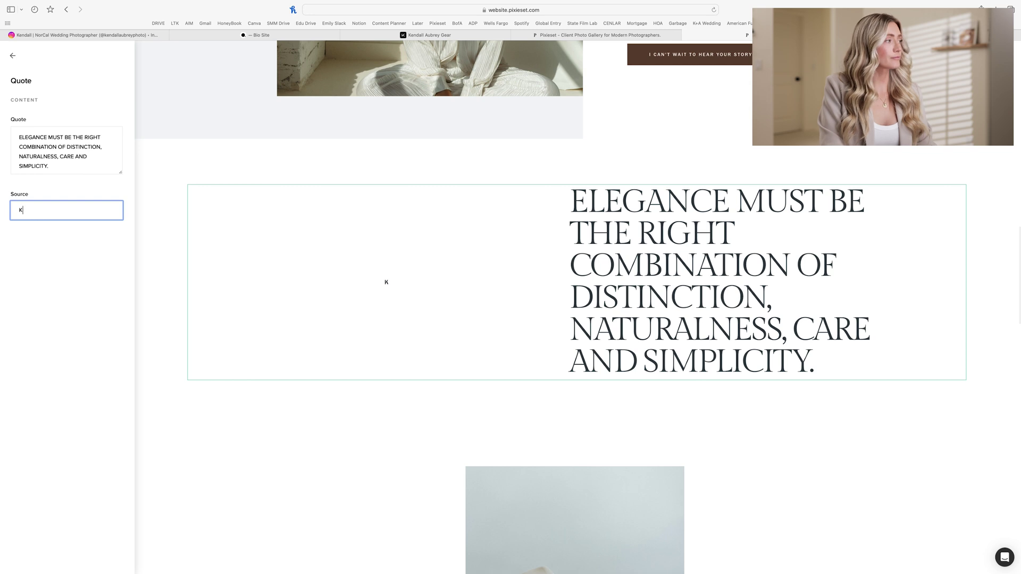
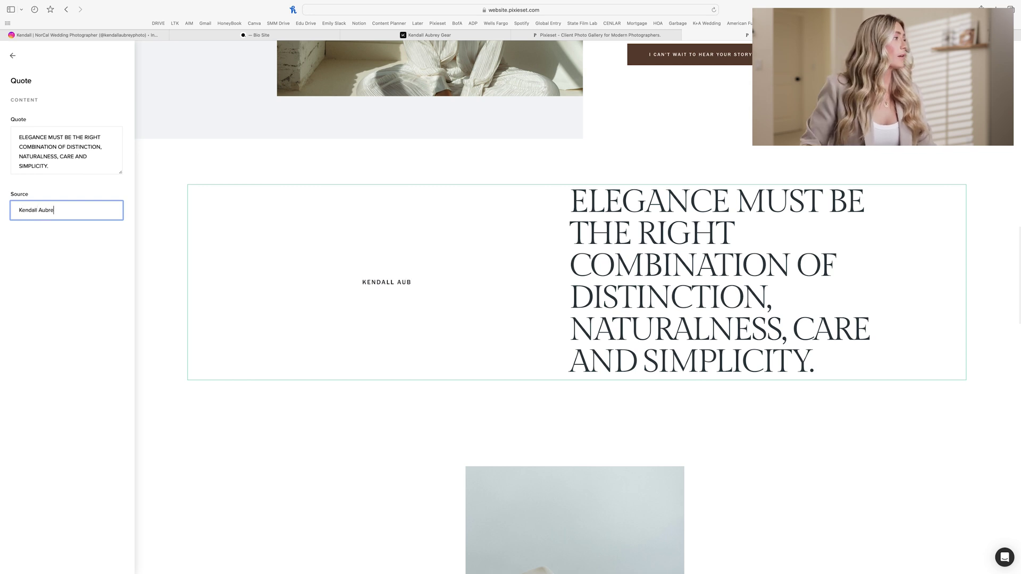
{"action": "triple_click", "coordinate": [69, 158]}
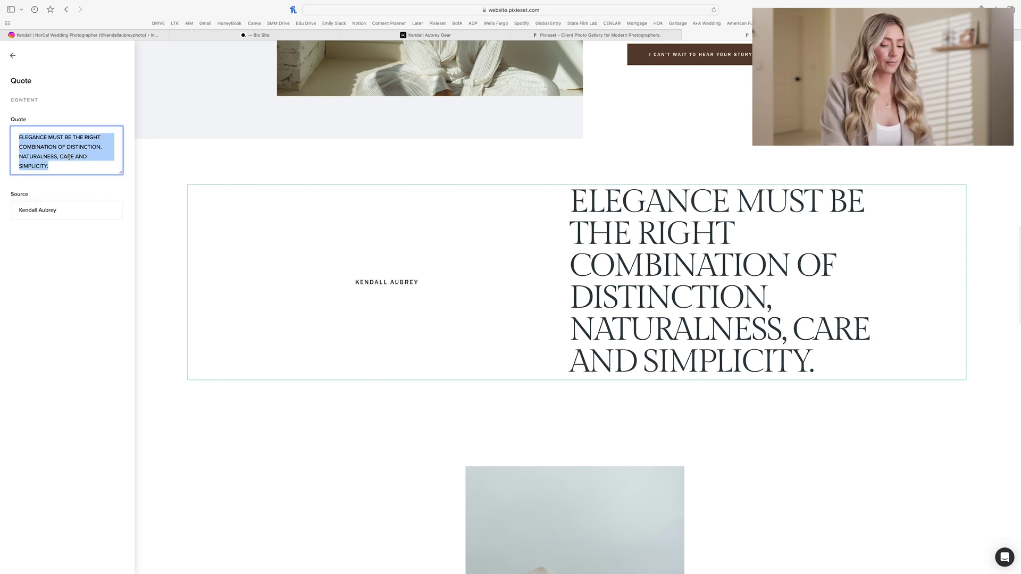
{"action": "type", "text": "It's all ab"}
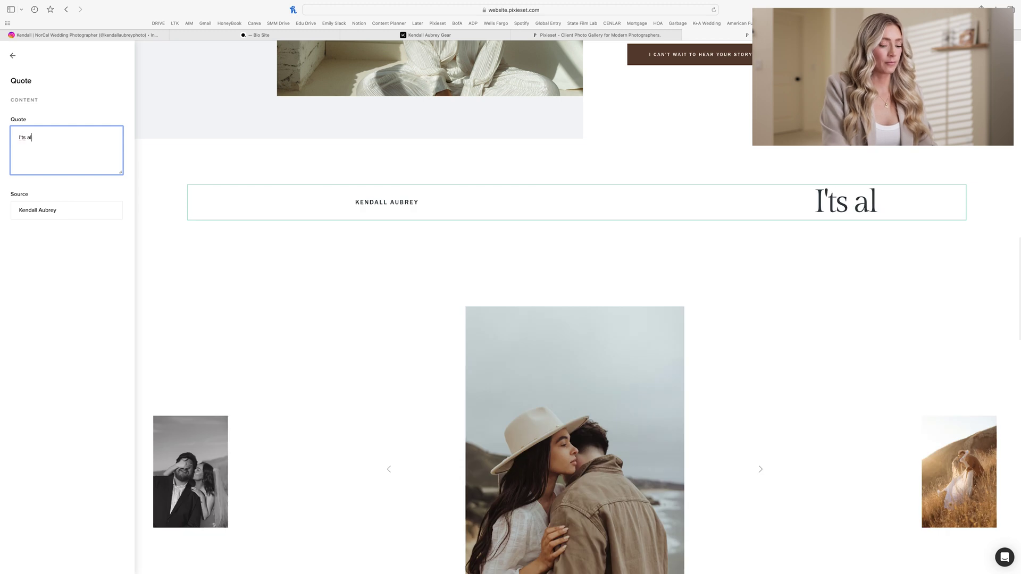
{"action": "type", "text": "out tha"}
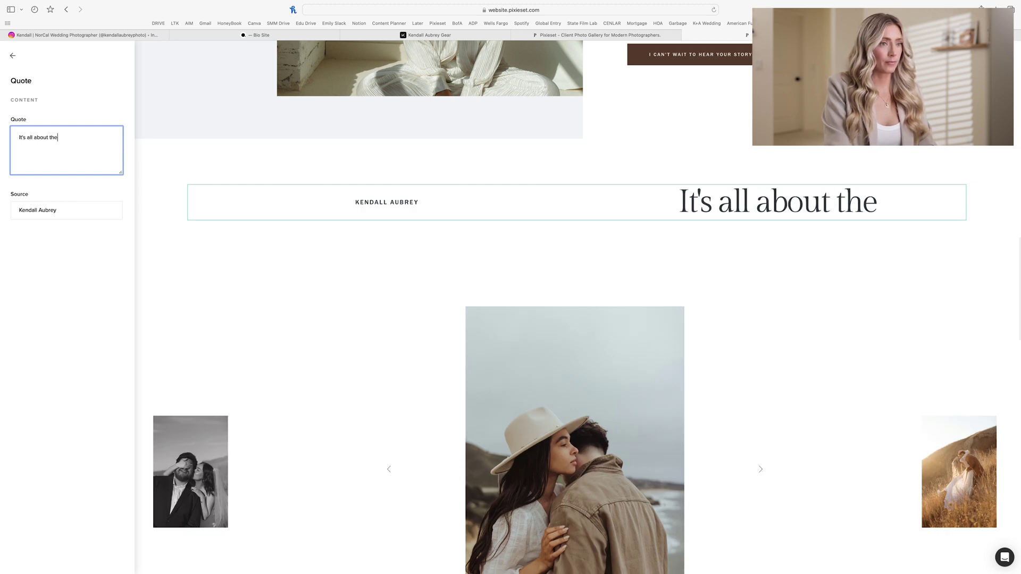
{"action": "type", "text": "t real "}
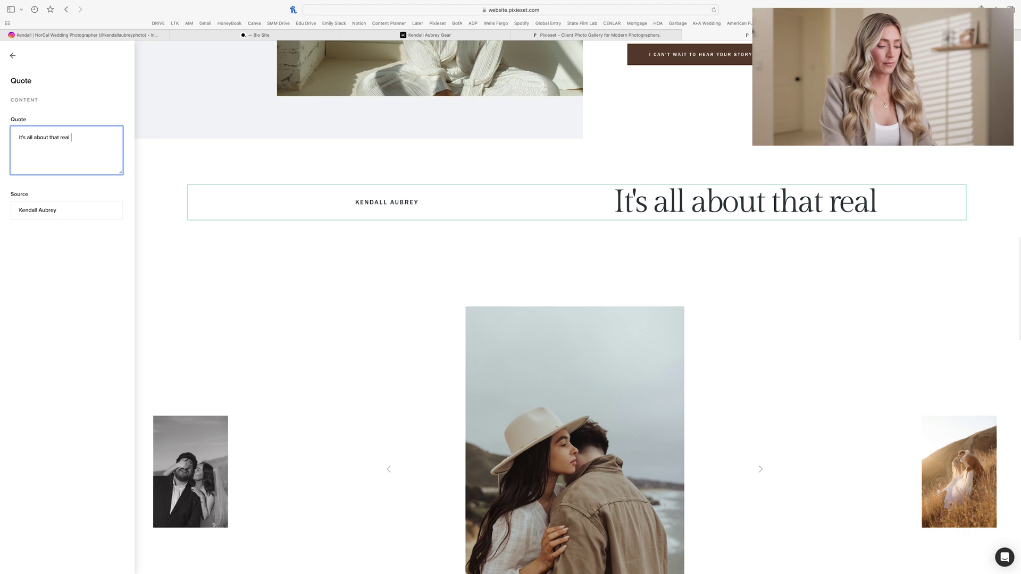
{"action": "type", "text": "love stuff."}
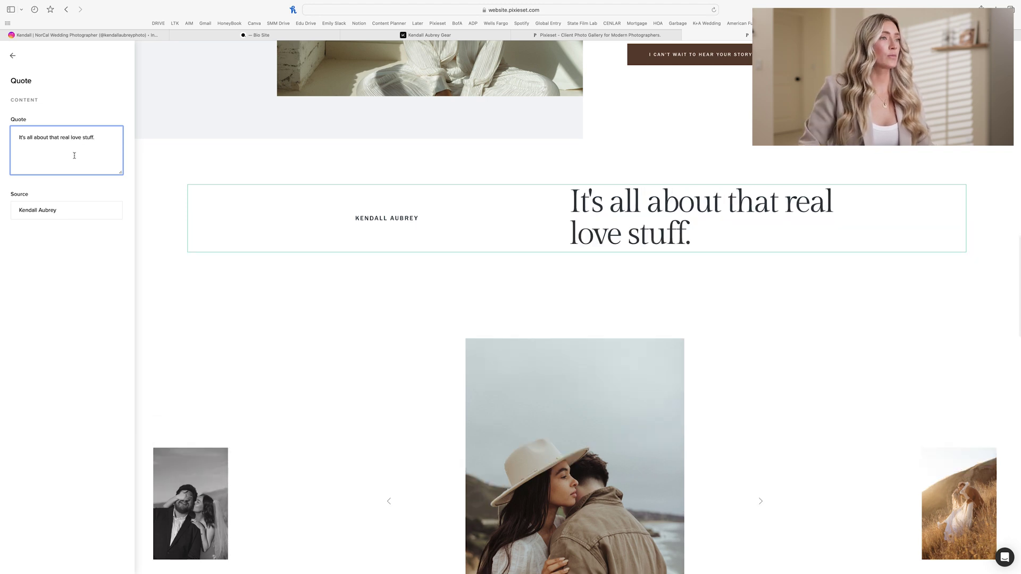
Step: Finish the quote edit and go to the Contact page from the site pages list
{"action": "left_click", "coordinate": [626, 192]}
{"action": "scroll", "coordinate": [627, 192], "scroll_direction": "up", "scroll_amount": 7}
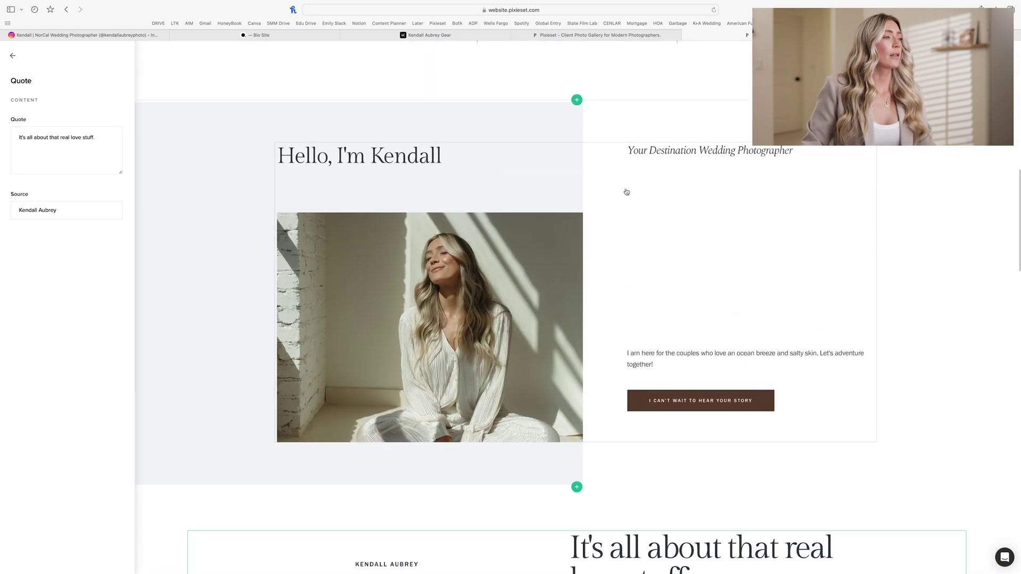
{"action": "scroll", "coordinate": [626, 192], "scroll_direction": "up", "scroll_amount": 7}
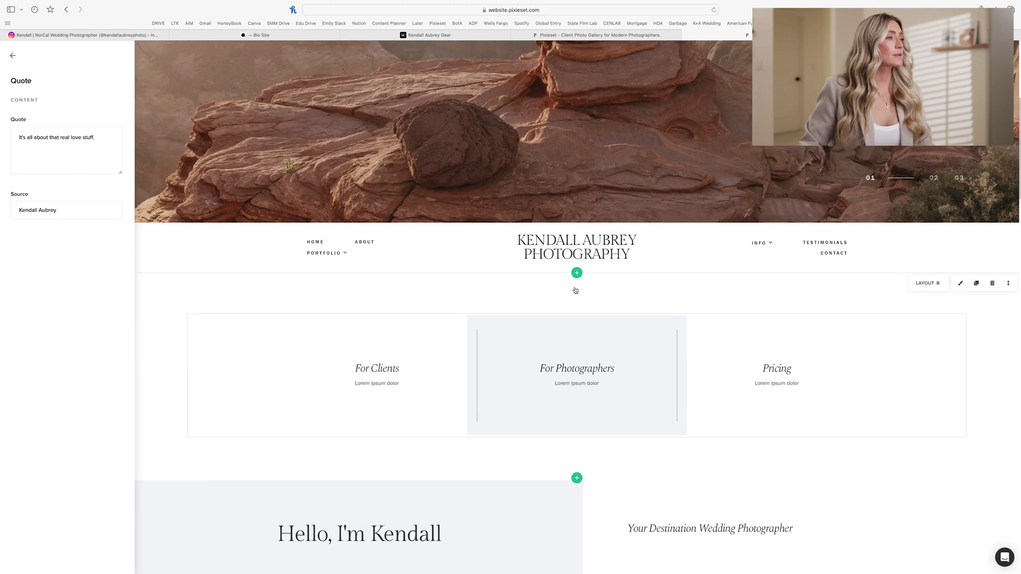
{"action": "scroll", "coordinate": [575, 291], "scroll_direction": "up", "scroll_amount": 6}
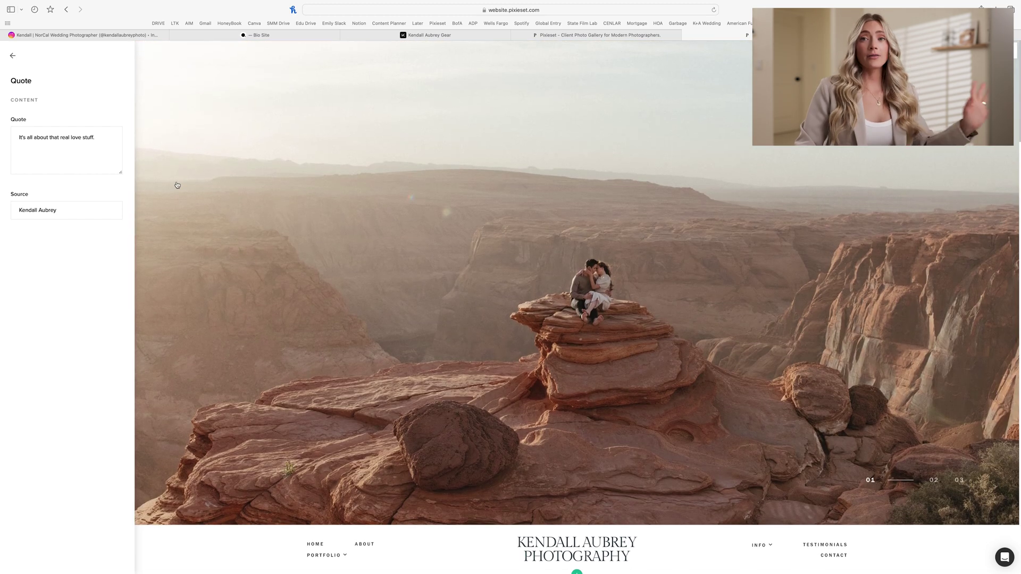
{"action": "left_click", "coordinate": [12, 55]}
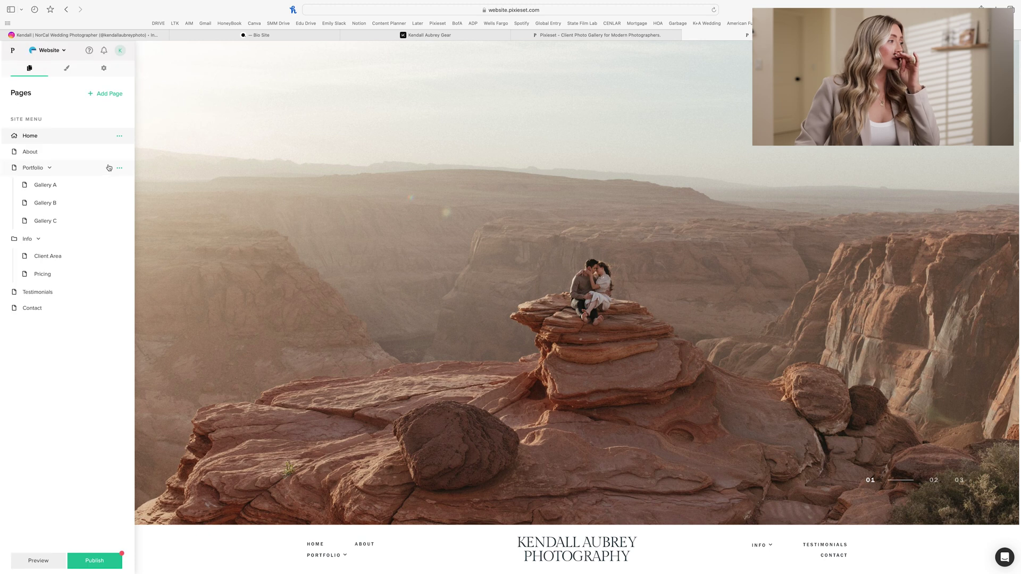
{"action": "left_click", "coordinate": [52, 313]}
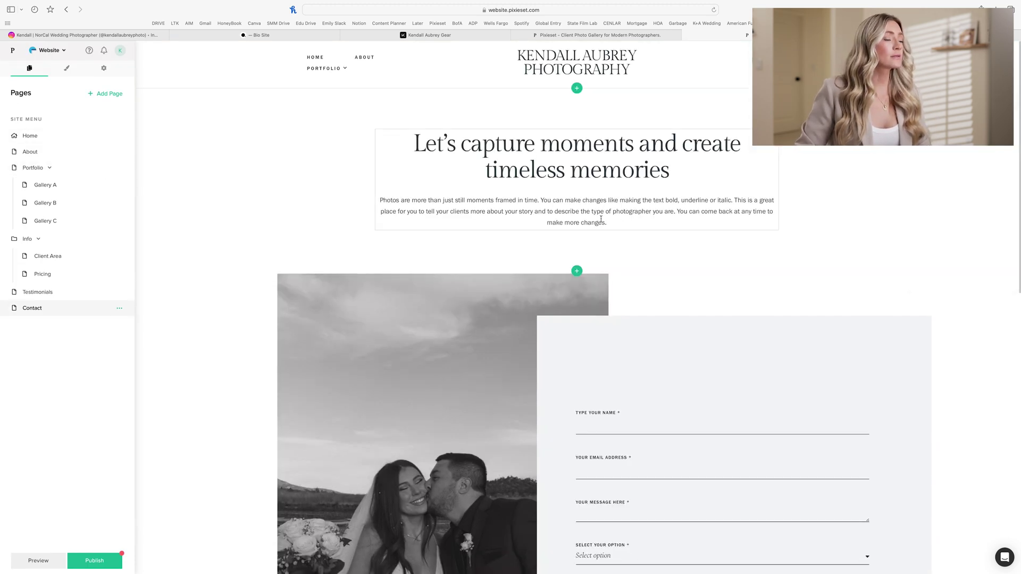
Step: Change the contact intro to "I cannot wait to hear your new favorite story to tell."
{"action": "left_click", "coordinate": [585, 221]}
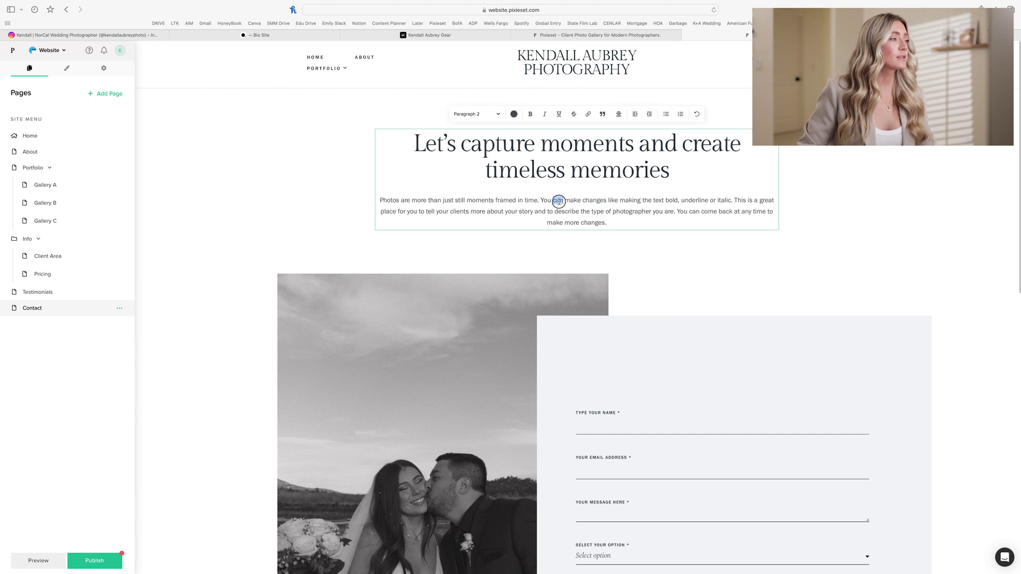
{"action": "triple_click", "coordinate": [559, 201]}
{"action": "key", "text": "BackSpace"}
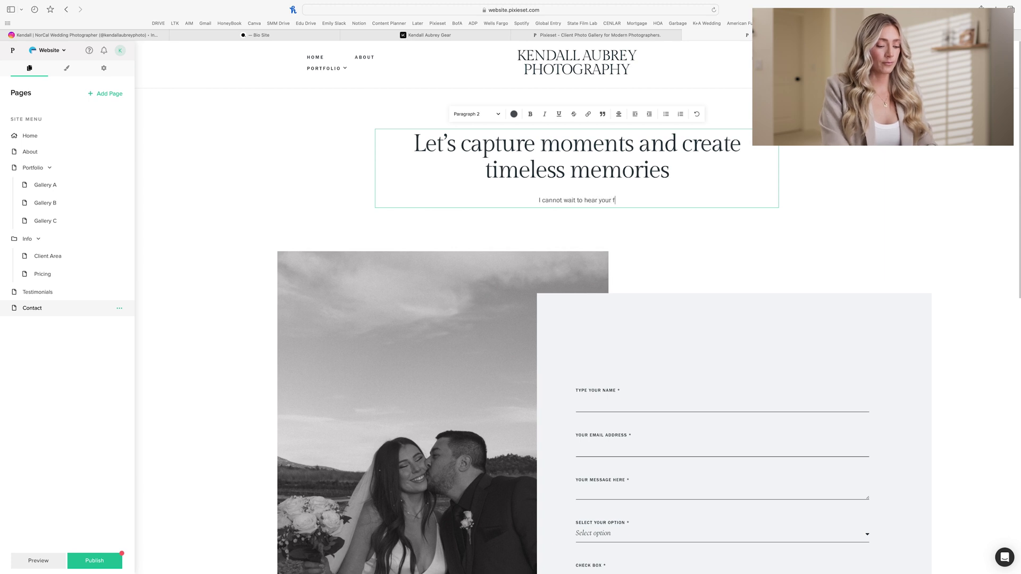
{"action": "type", "text": "I cannot wait to hear your favor. "}
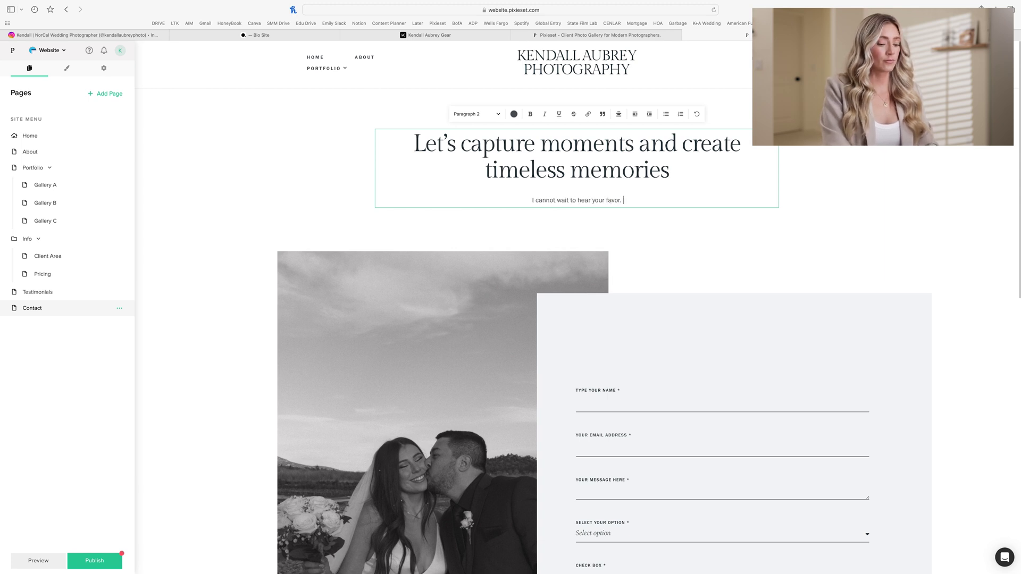
{"action": "key", "text": "BackSpace"}
{"action": "key", "text": "BackSpace"}
{"action": "type", "text": "ite story"}
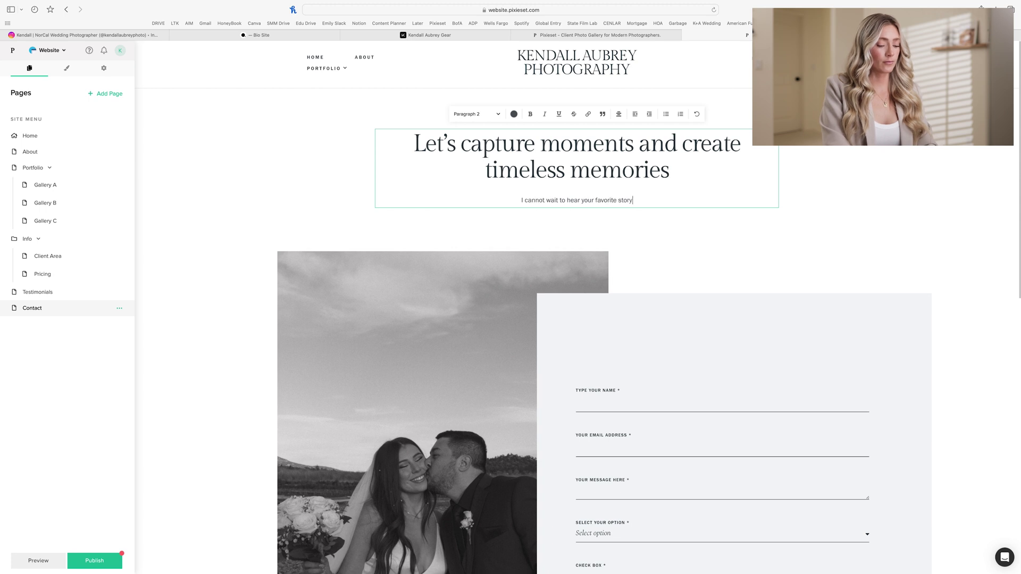
{"action": "type", "text": " to tell."}
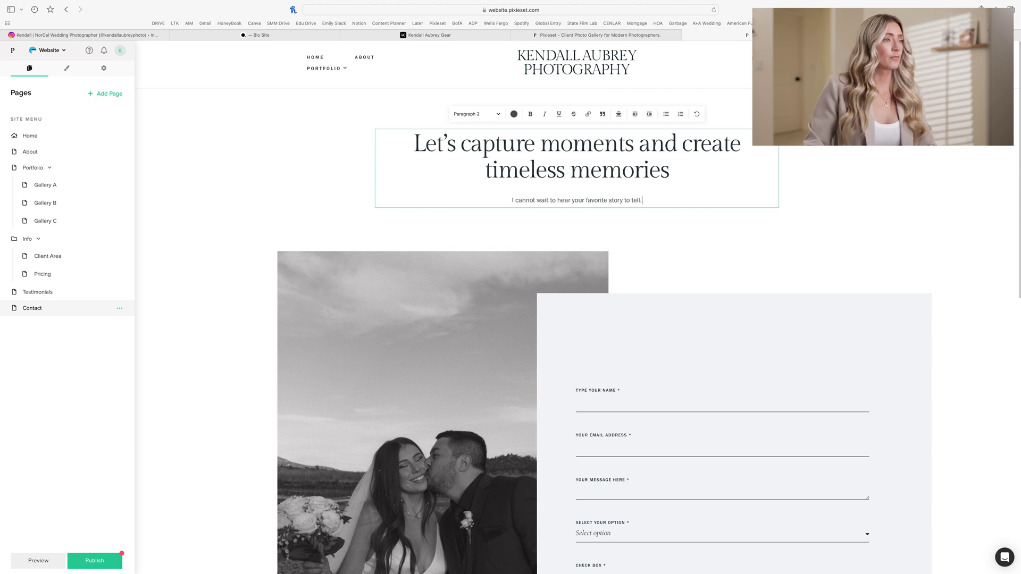
{"action": "left_click", "coordinate": [586, 200]}
{"action": "type", "text": "new"}
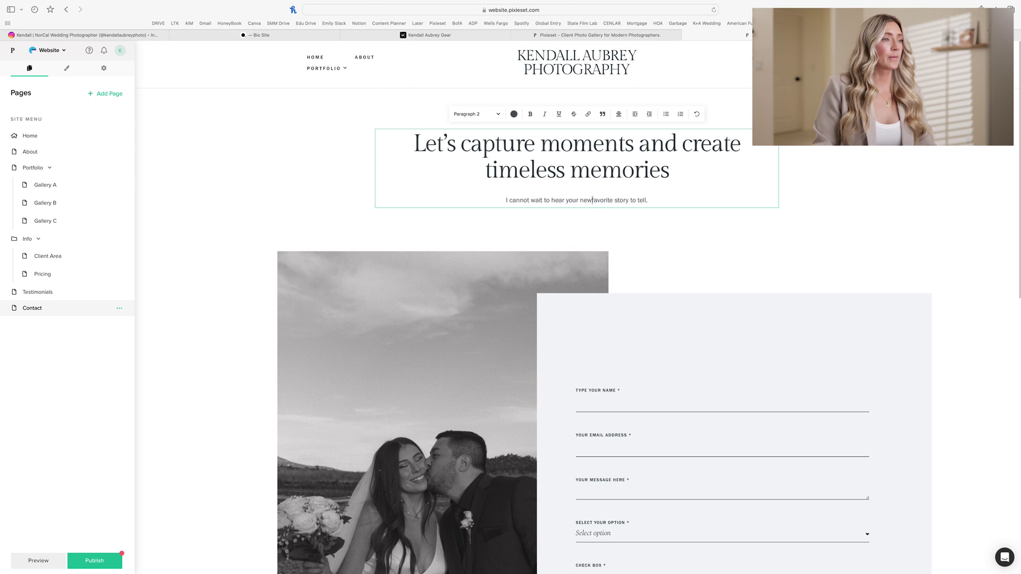
{"action": "left_click", "coordinate": [551, 224]}
{"action": "scroll", "coordinate": [552, 226], "scroll_direction": "down", "scroll_amount": 8}
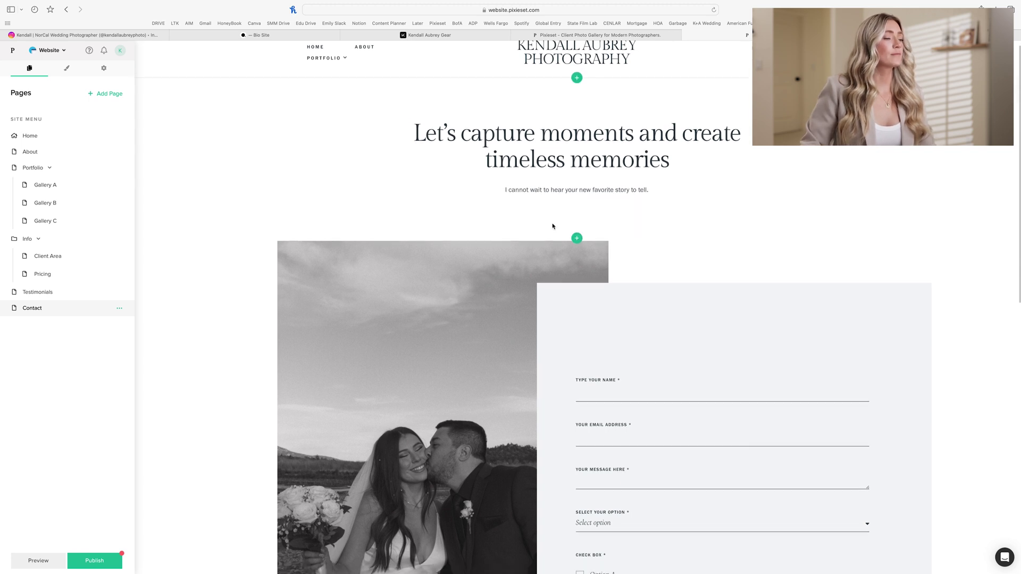
{"action": "scroll", "coordinate": [552, 226], "scroll_direction": "down", "scroll_amount": 3}
{"action": "scroll", "coordinate": [553, 226], "scroll_direction": "up", "scroll_amount": 10}
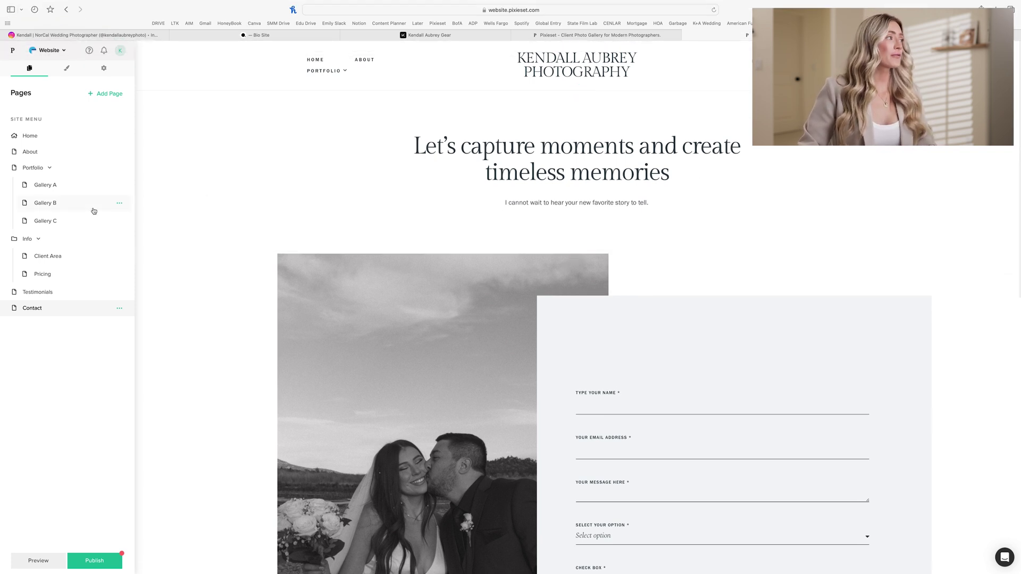
Step: Hide the About, Portfolio and Testimonials pages from the site menu
{"action": "left_click", "coordinate": [120, 153]}
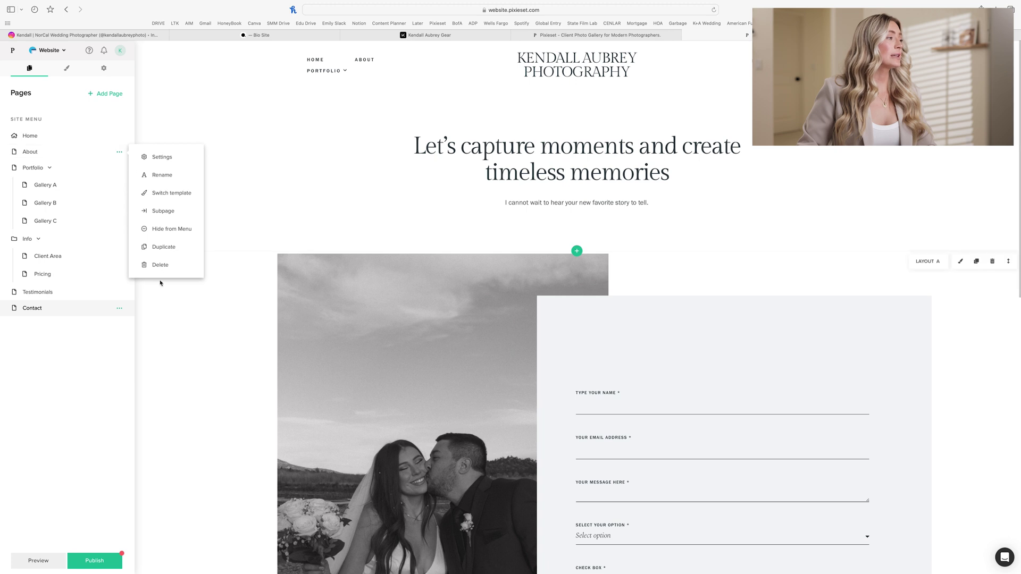
{"action": "left_click", "coordinate": [165, 229]}
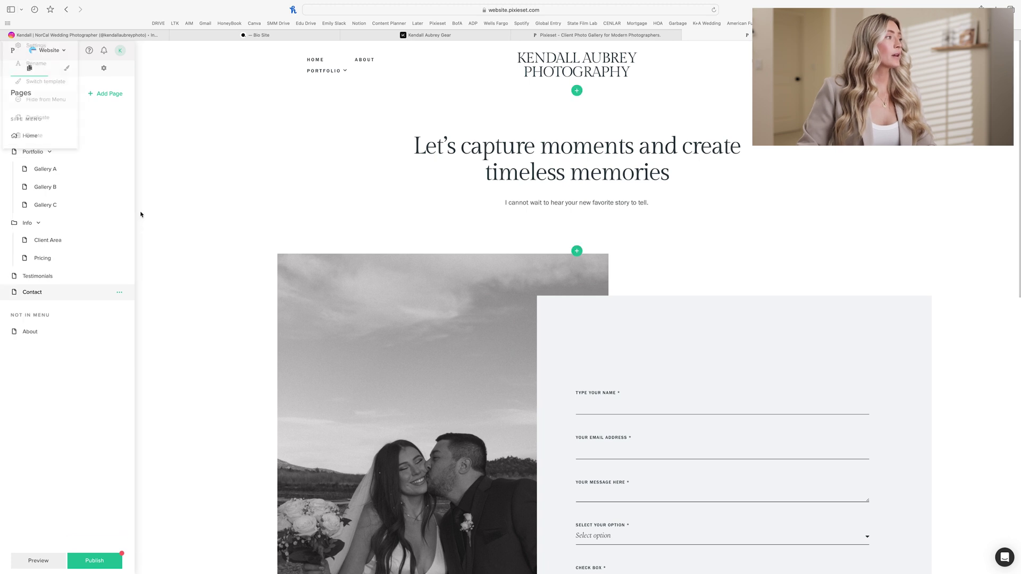
{"action": "left_click", "coordinate": [119, 152]}
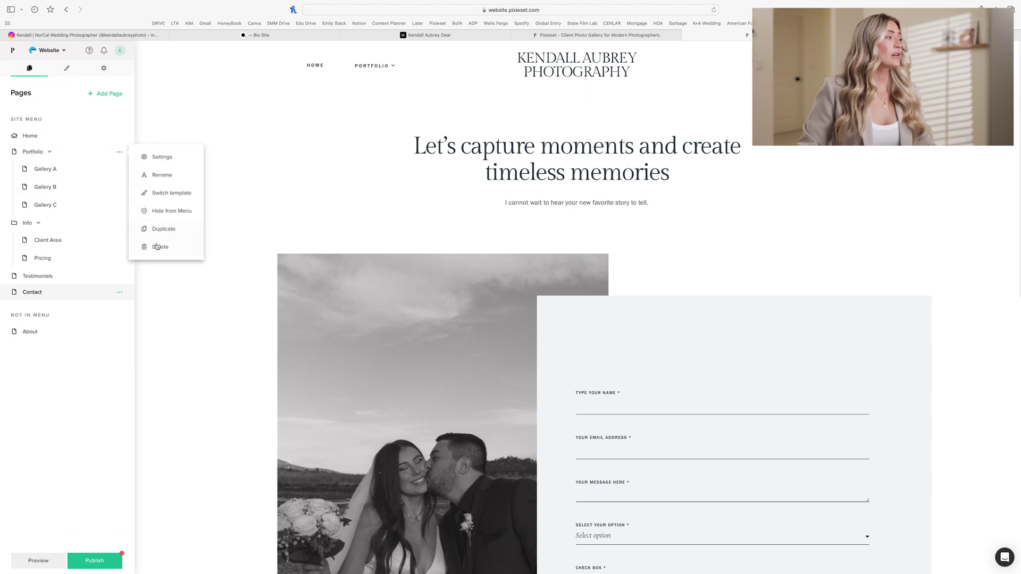
{"action": "left_click", "coordinate": [162, 212]}
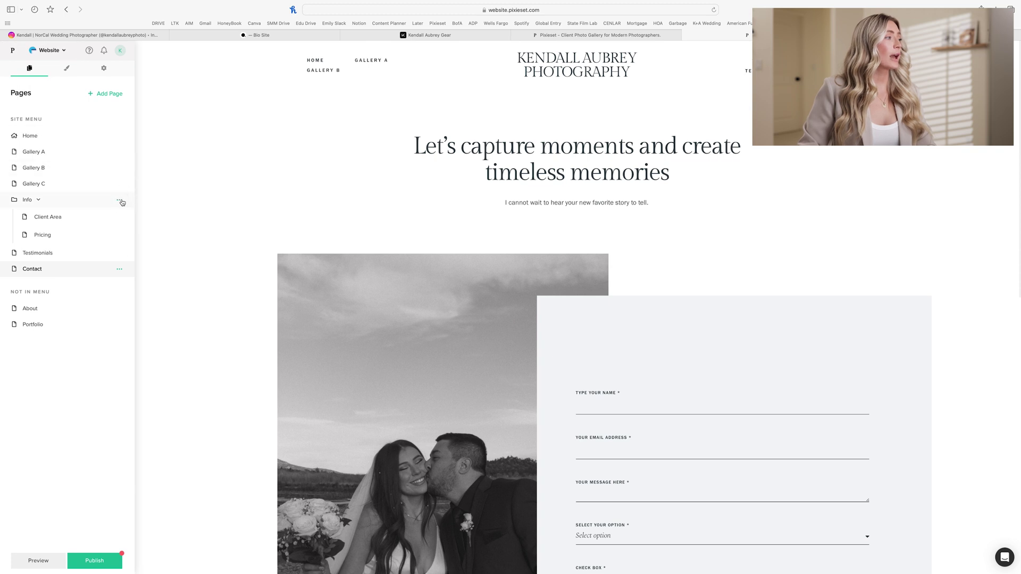
{"action": "left_click", "coordinate": [120, 200]}
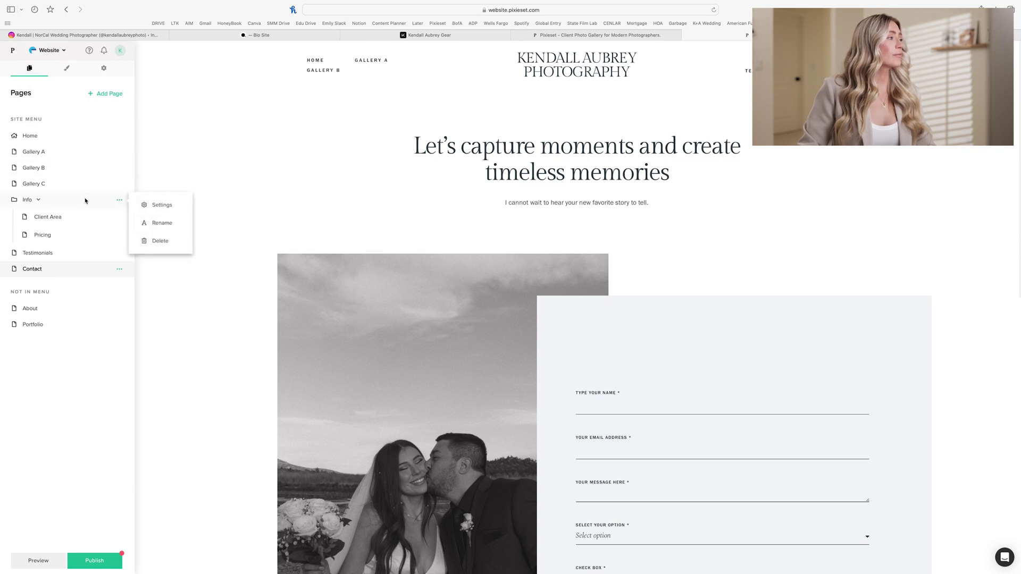
{"action": "left_click", "coordinate": [109, 202]}
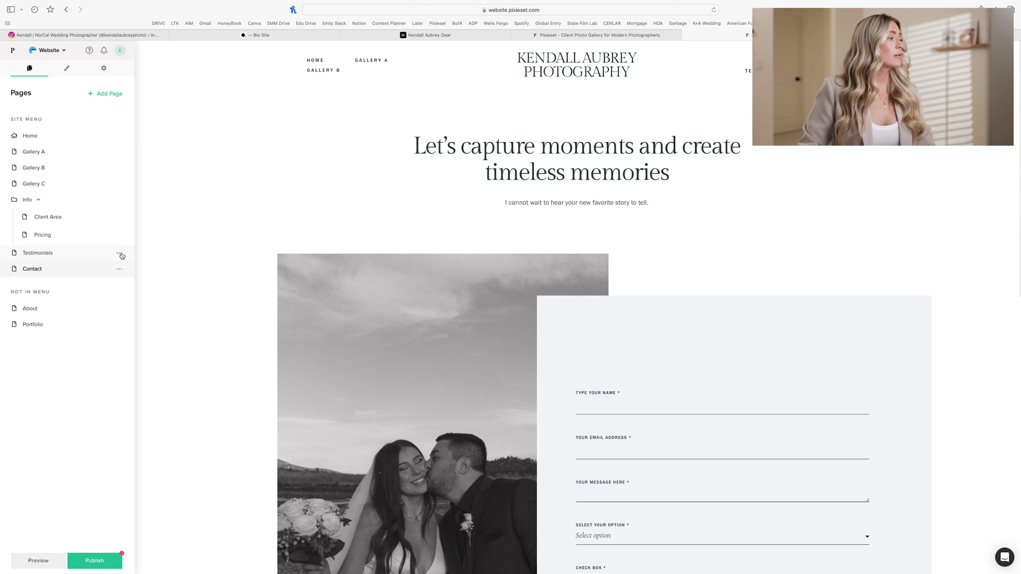
{"action": "left_click", "coordinate": [120, 254]}
{"action": "left_click", "coordinate": [168, 326]}
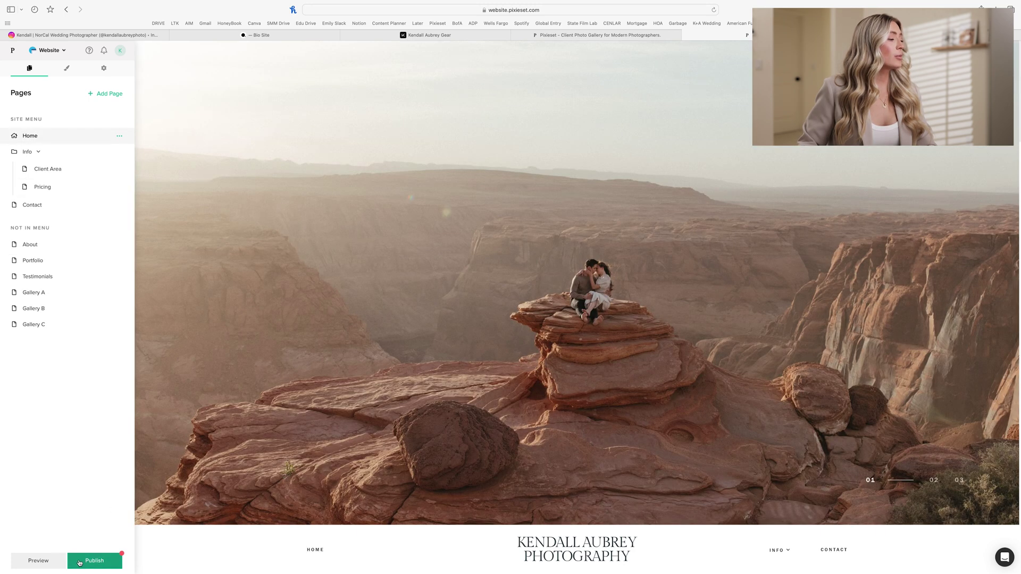
Step: Publish the website live and open its preview
{"action": "left_click", "coordinate": [90, 563]}
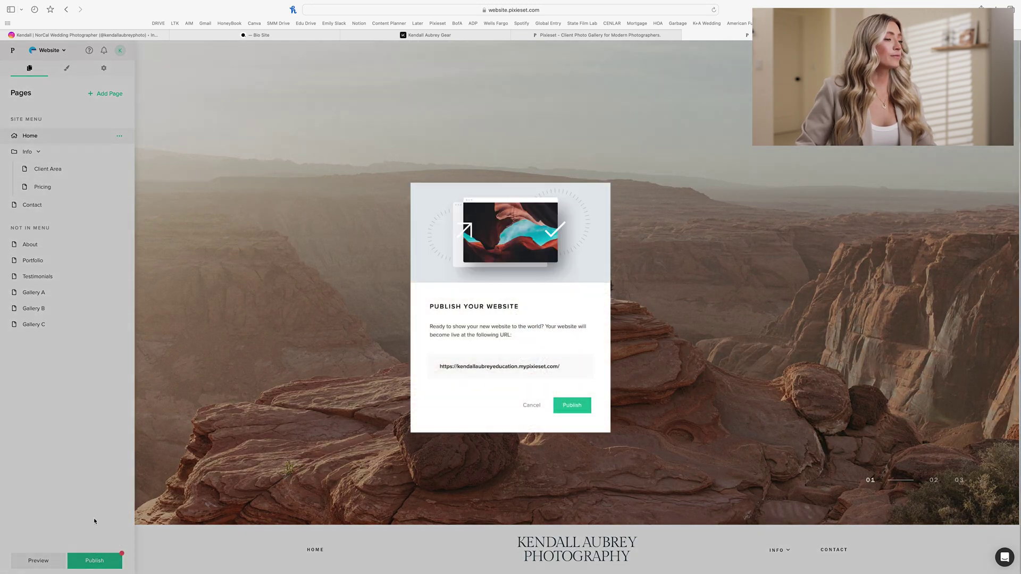
{"action": "left_click", "coordinate": [568, 415]}
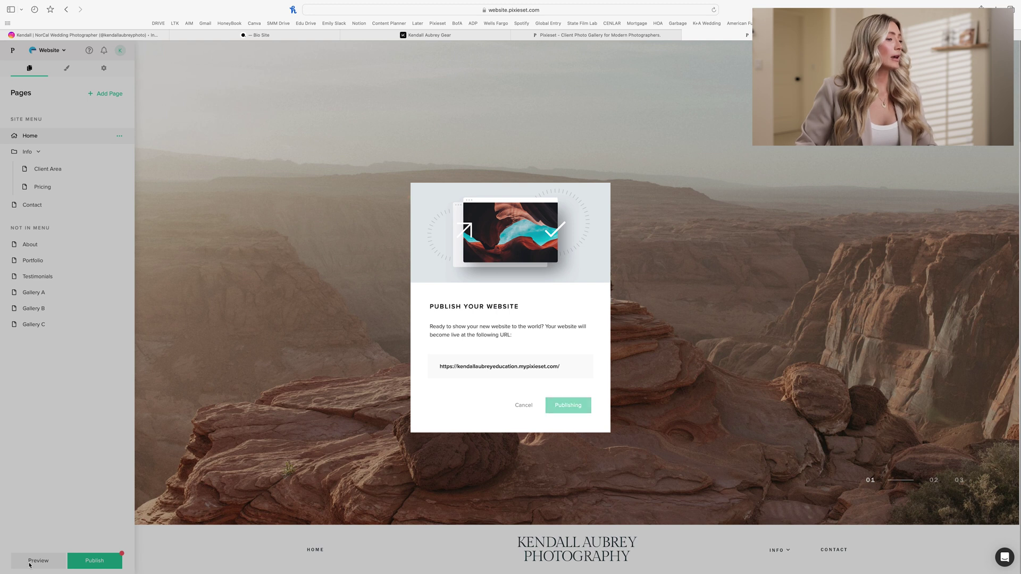
{"action": "left_click", "coordinate": [61, 549]}
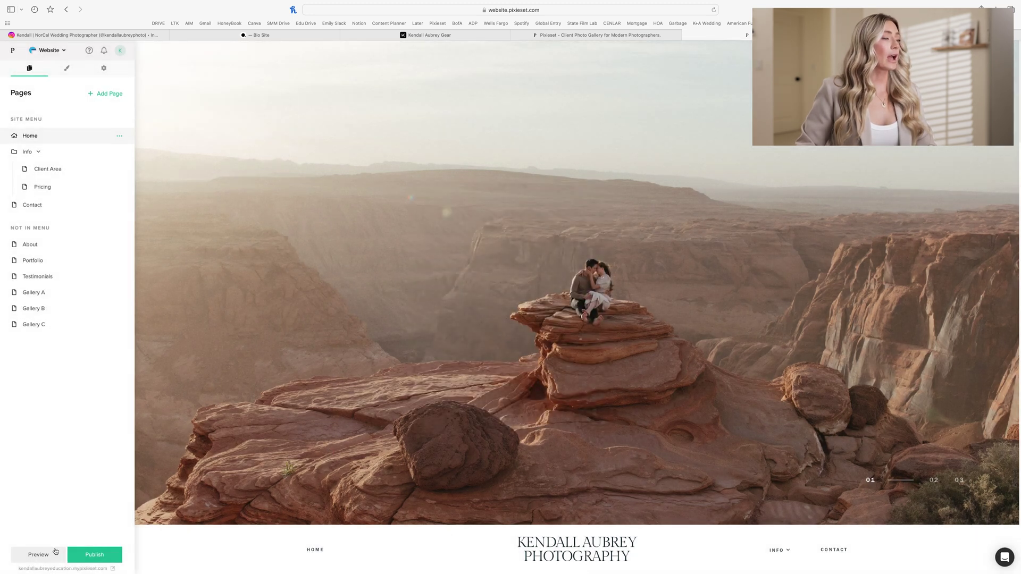
{"action": "left_click", "coordinate": [62, 550]}
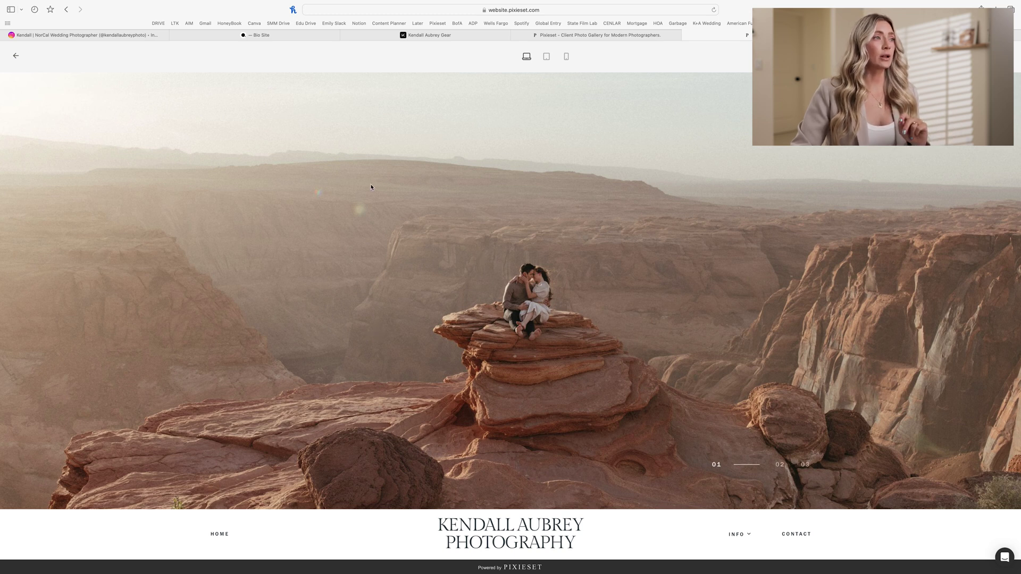
{"action": "left_click", "coordinate": [545, 60]}
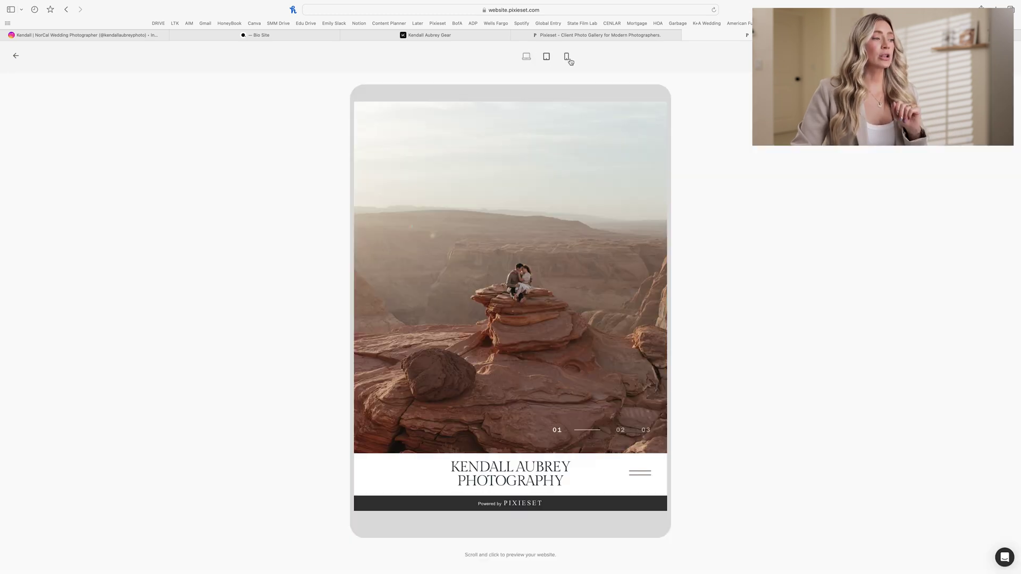
{"action": "left_click", "coordinate": [567, 58]}
{"action": "scroll", "coordinate": [541, 182], "scroll_direction": "down", "scroll_amount": 15}
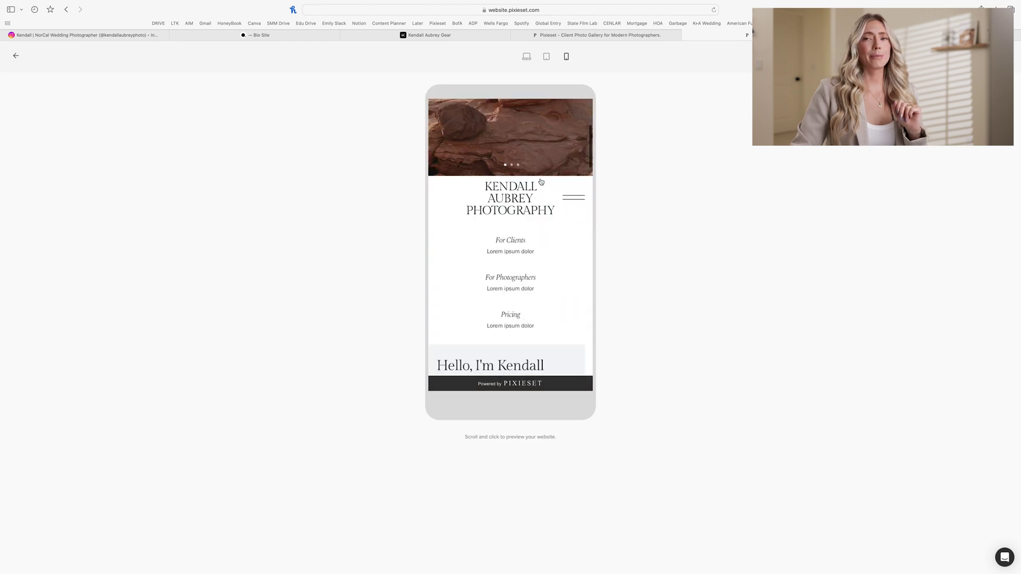
{"action": "scroll", "coordinate": [541, 182], "scroll_direction": "down", "scroll_amount": 15}
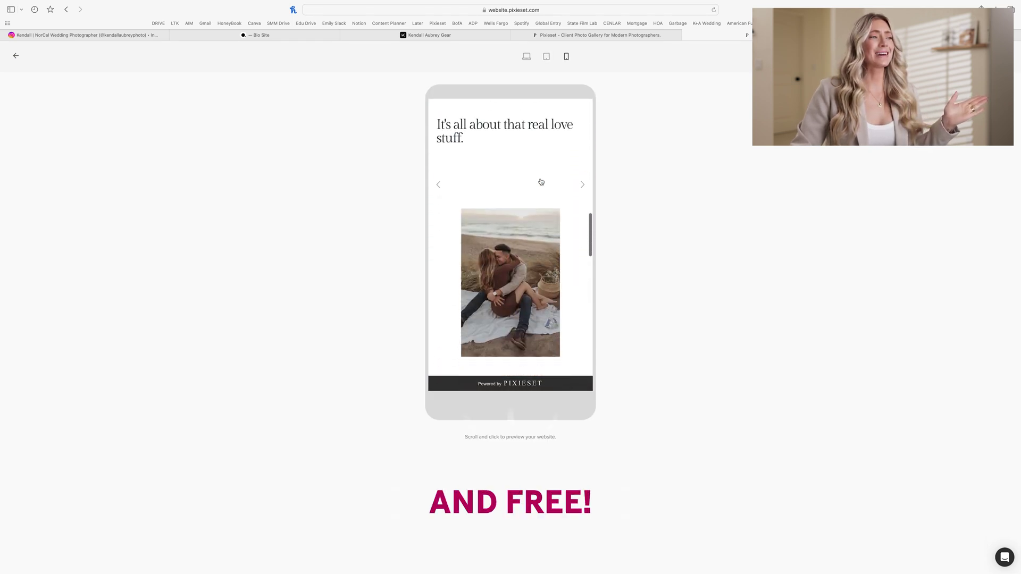
{"action": "scroll", "coordinate": [541, 182], "scroll_direction": "down", "scroll_amount": 6}
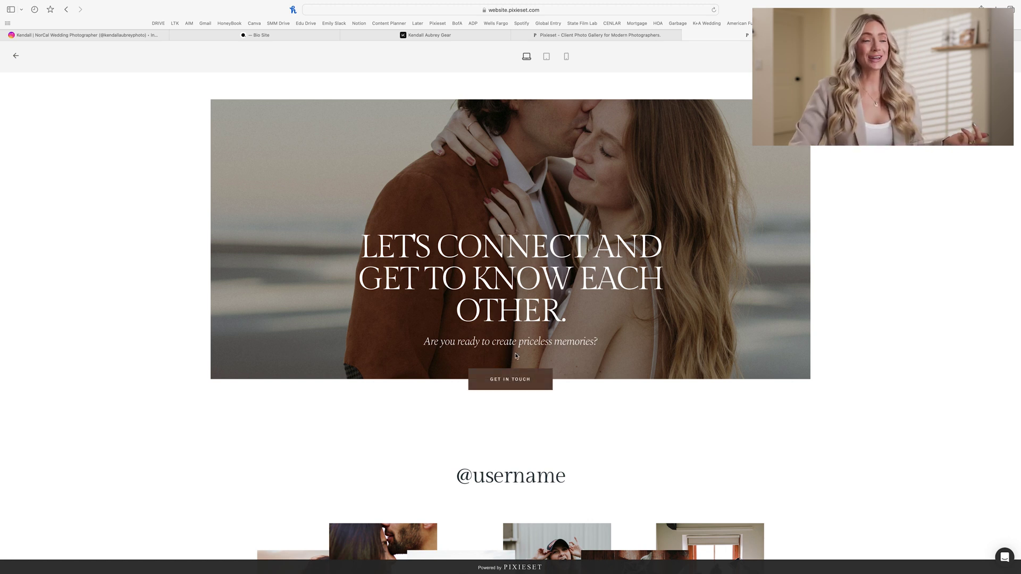
{"action": "scroll", "coordinate": [516, 356], "scroll_direction": "up", "scroll_amount": 15}
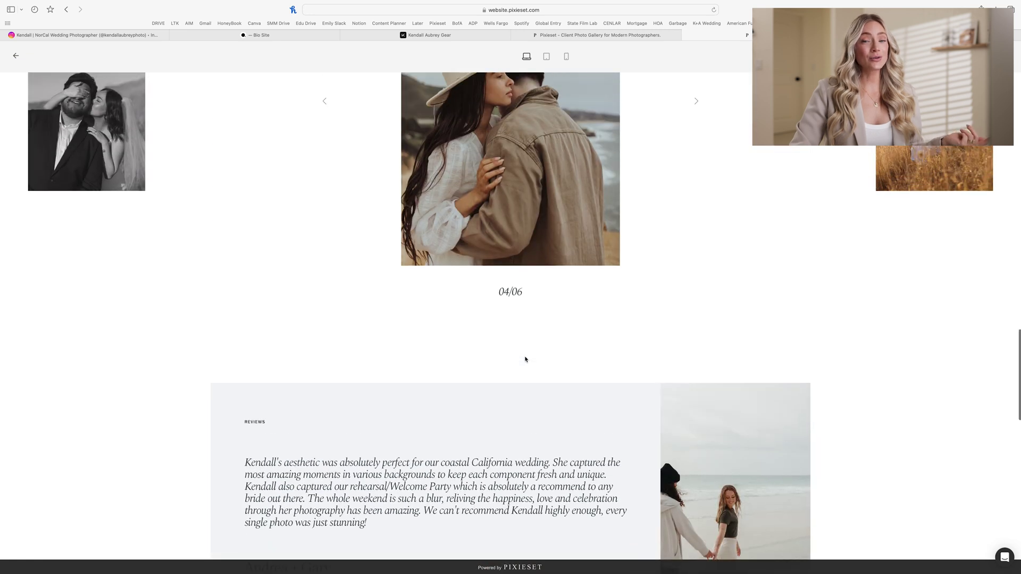
{"action": "scroll", "coordinate": [525, 359], "scroll_direction": "up", "scroll_amount": 8}
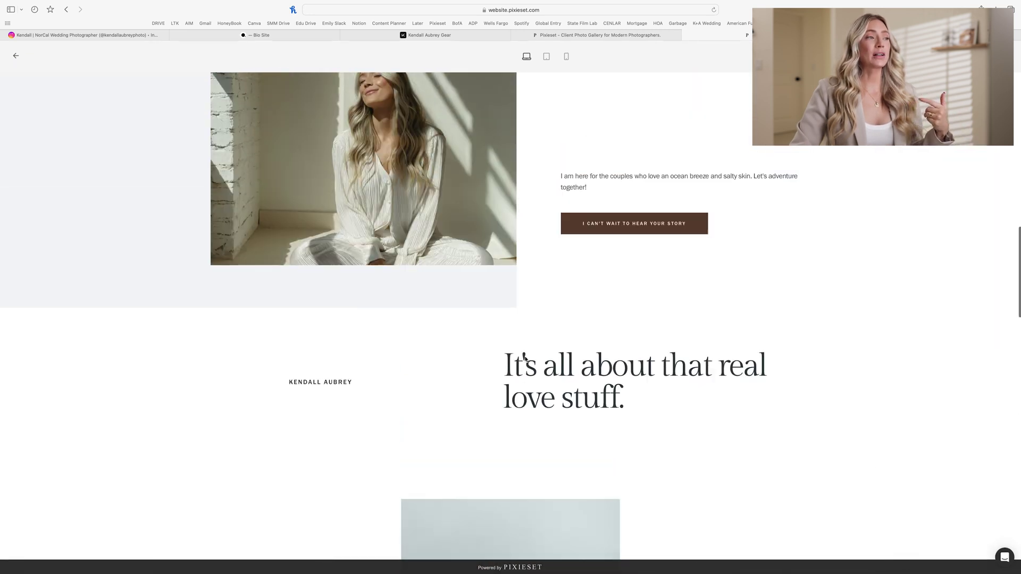
{"action": "scroll", "coordinate": [525, 359], "scroll_direction": "up", "scroll_amount": 10}
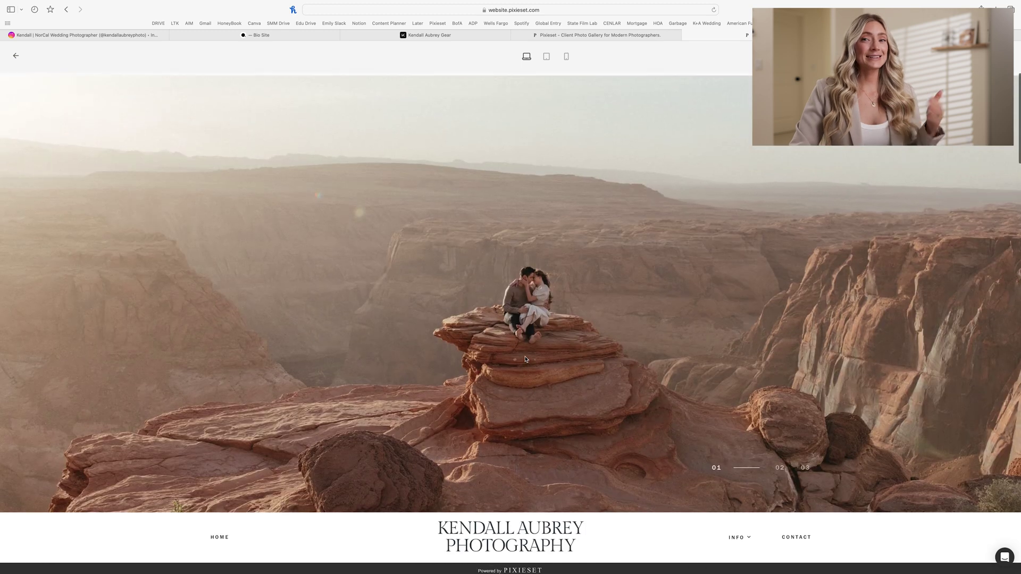